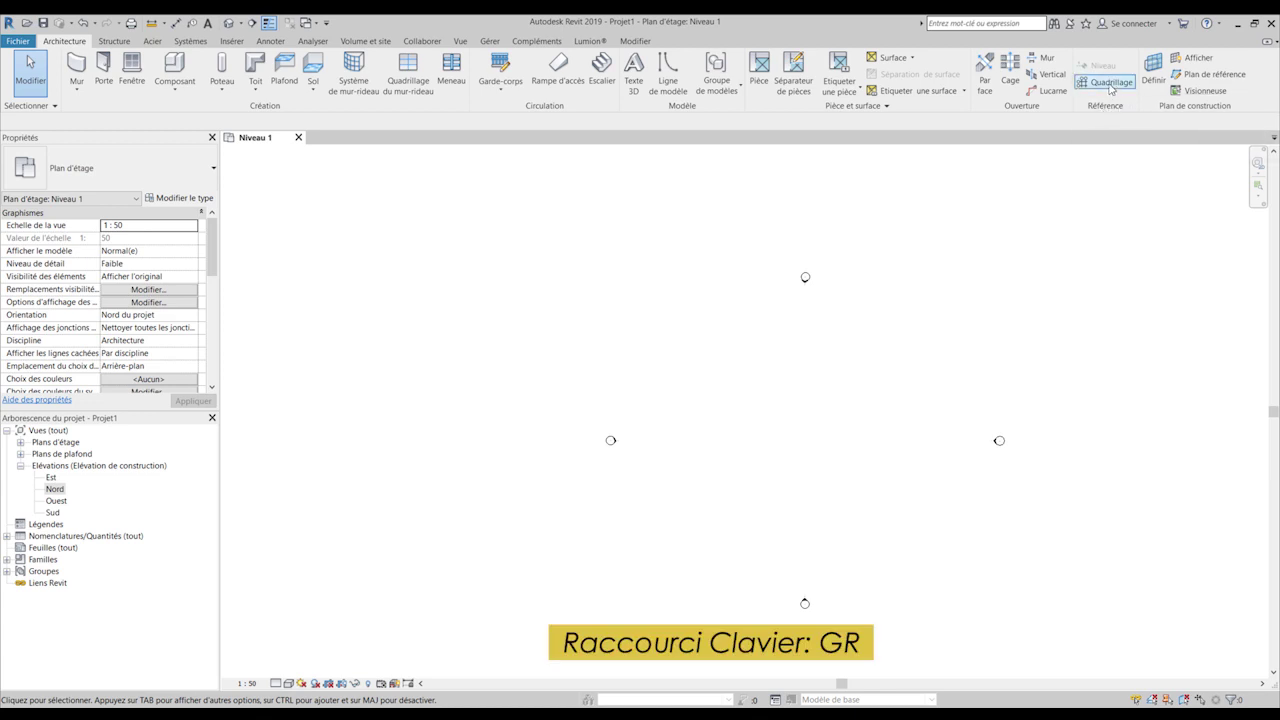
- Draw a horizontal grid line on the Niveau 1 plan, just below the north elevation marker
{"action": "left_click", "coordinate": [1113, 86]}
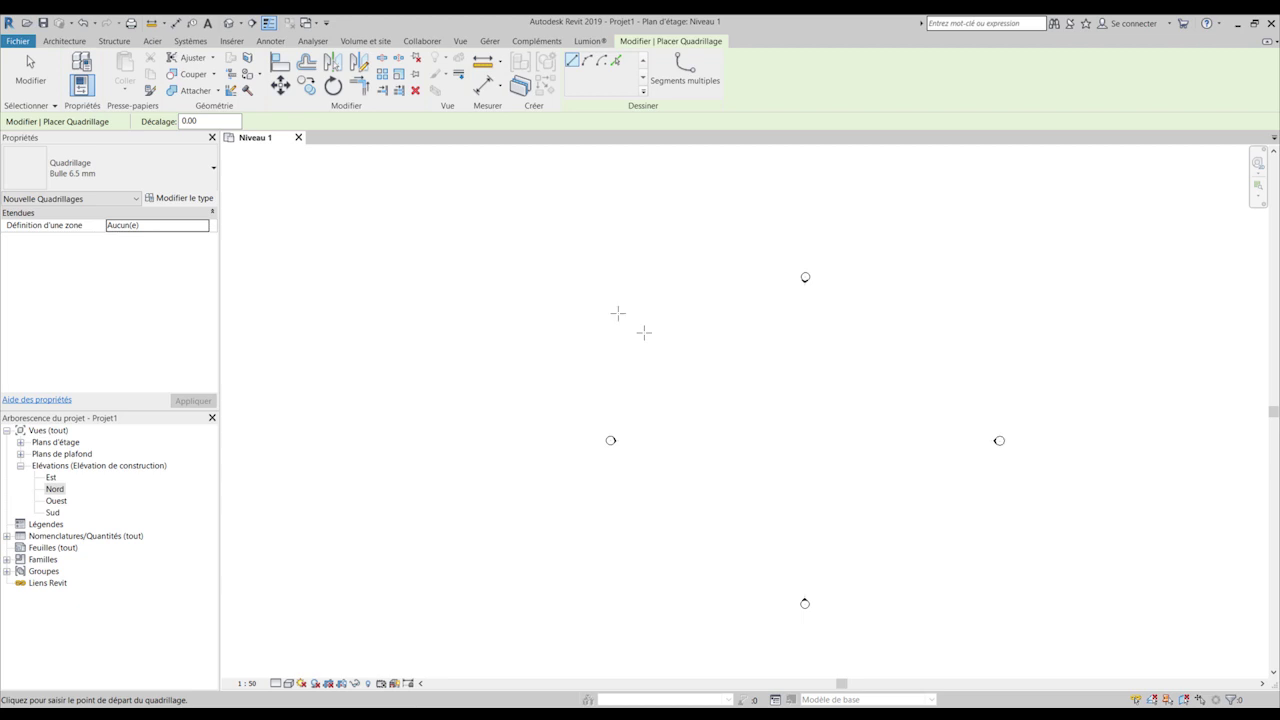
{"action": "left_click", "coordinate": [876, 308]}
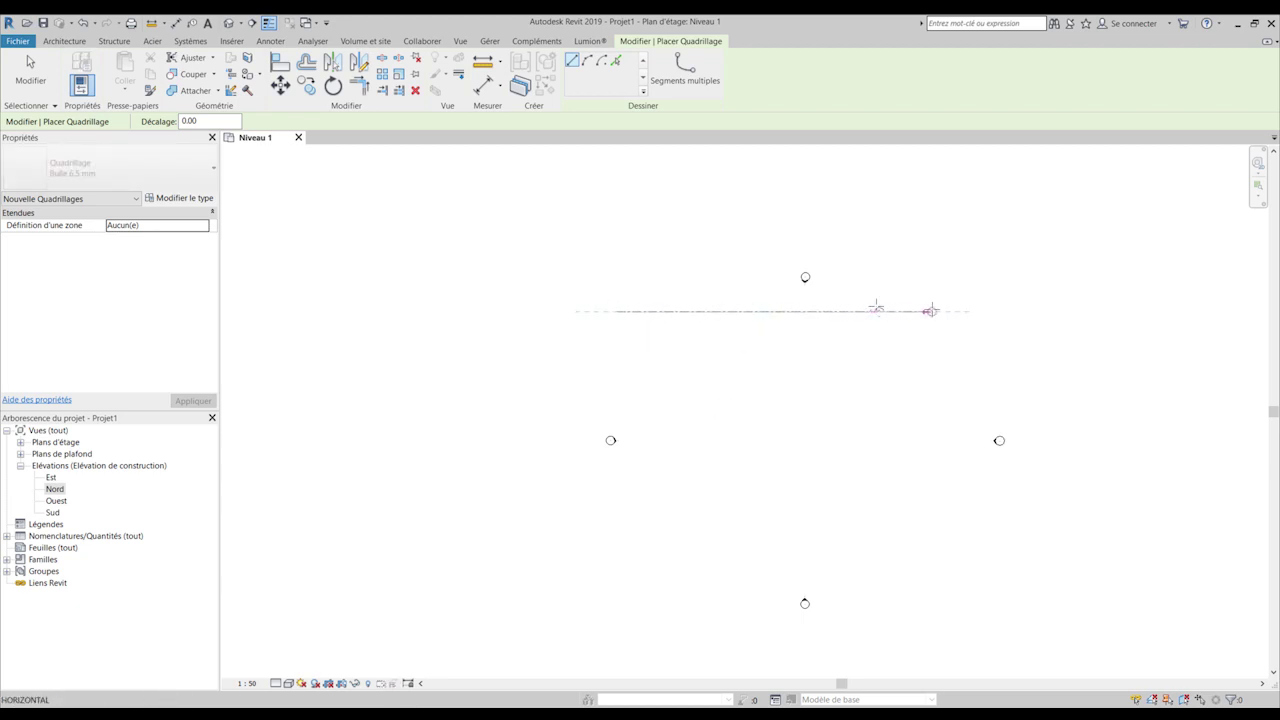
{"action": "left_click", "coordinate": [955, 311]}
{"action": "left_click", "coordinate": [934, 313]}
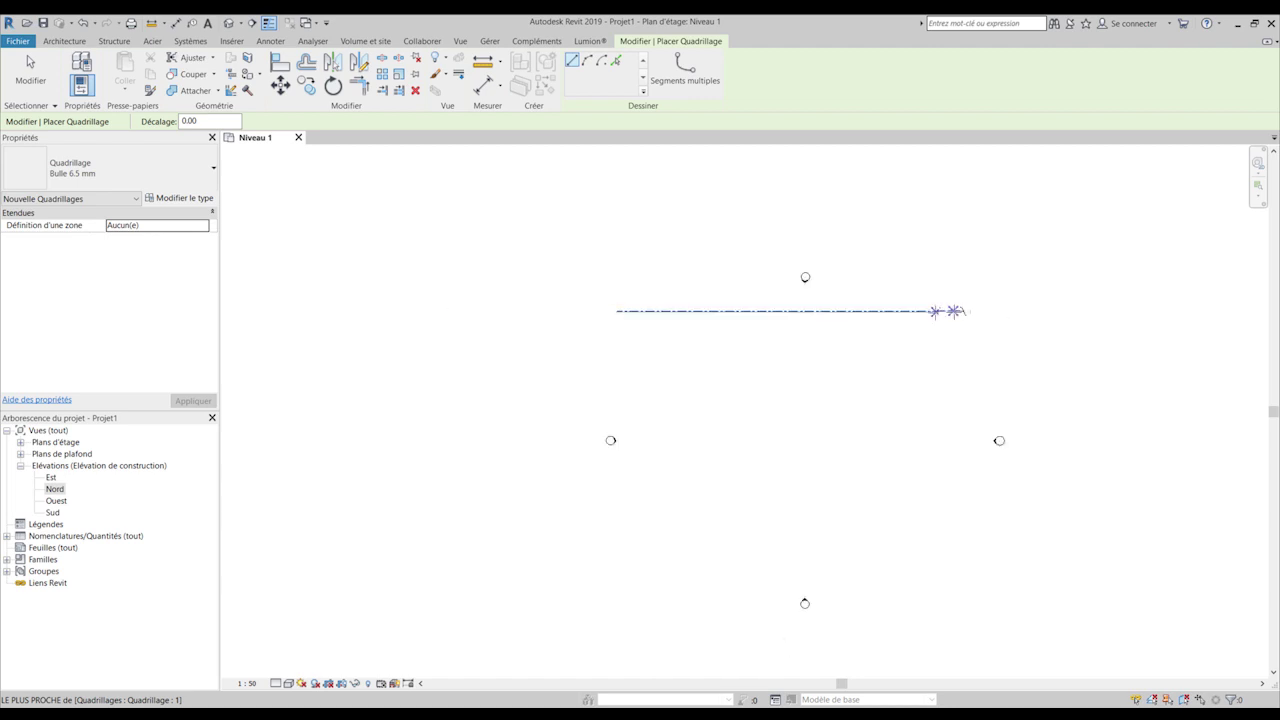
- Draw a second horizontal grid line about 250 below the first, with both ends aligned to it
{"action": "scroll", "coordinate": [946, 329], "scroll_direction": "up", "scroll_amount": 2}
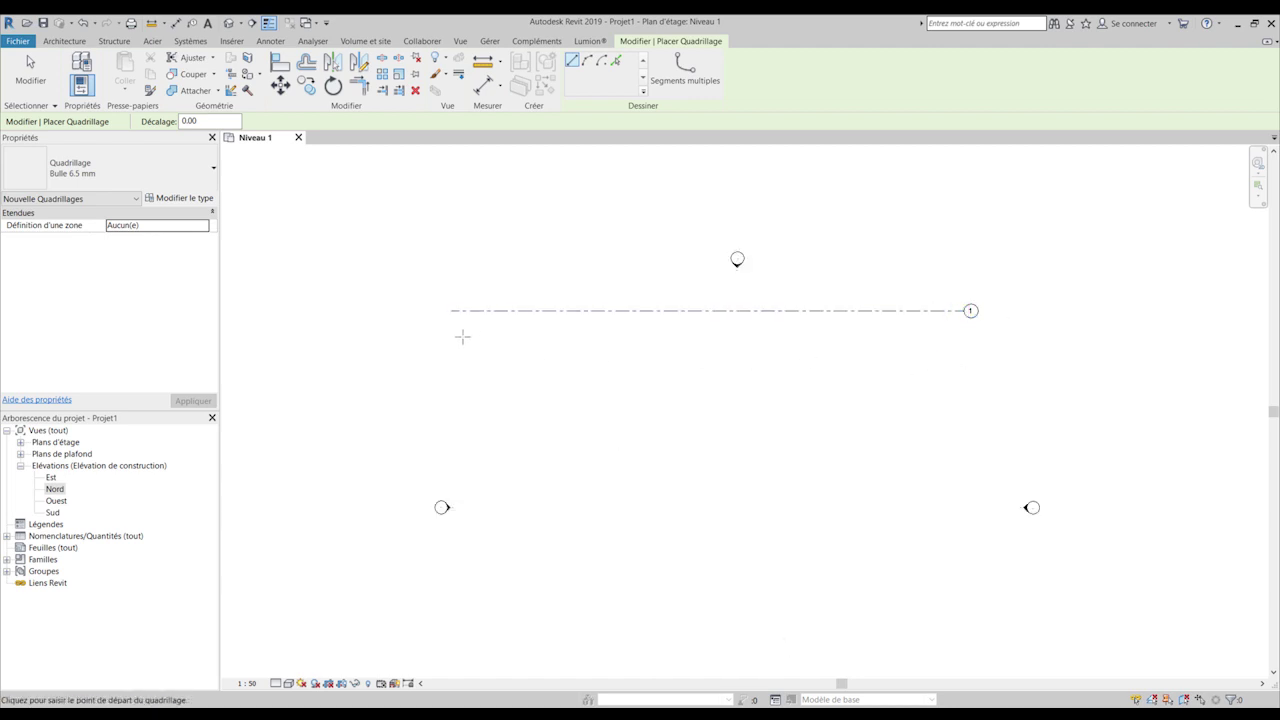
{"action": "left_click", "coordinate": [451, 365]}
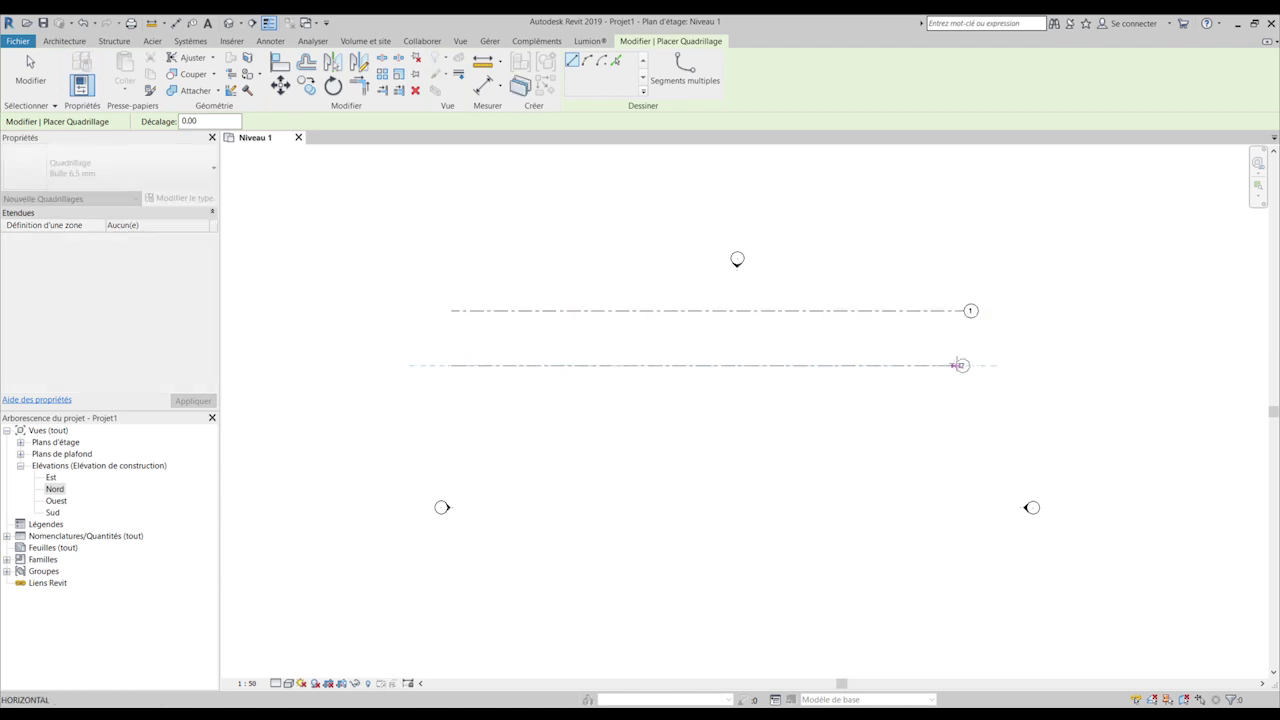
{"action": "left_click", "coordinate": [962, 365]}
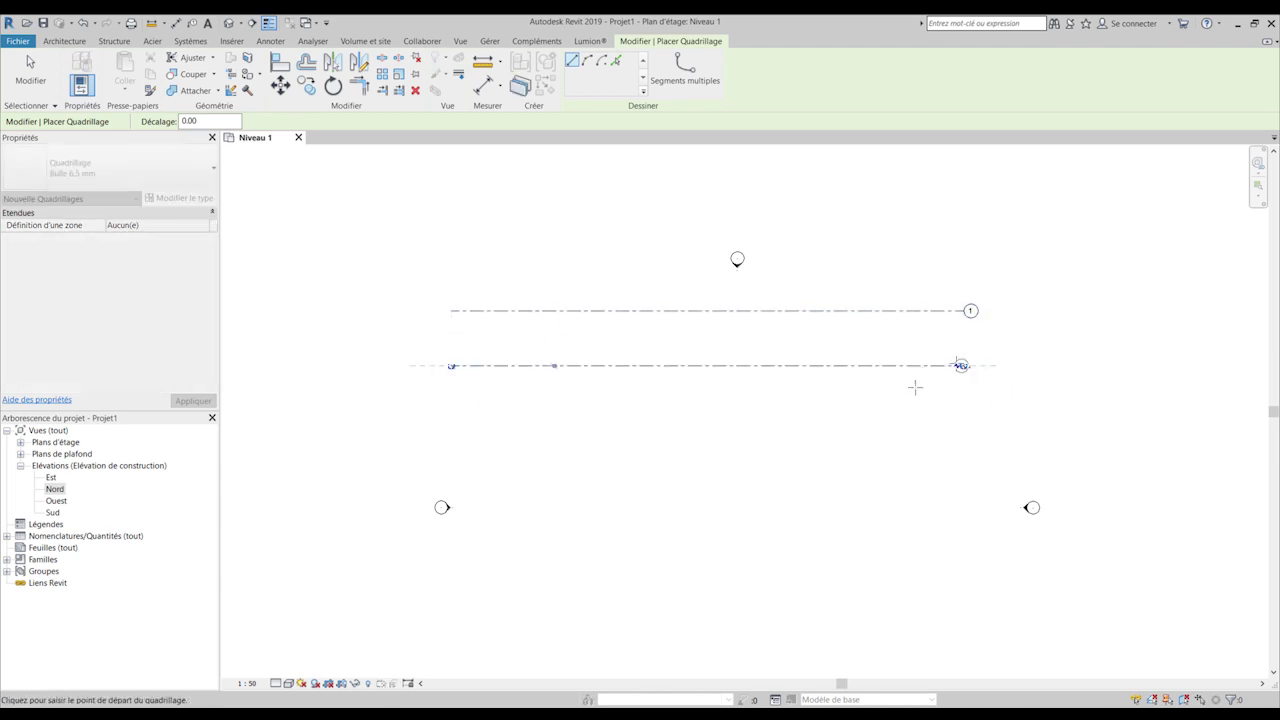
{"action": "left_click", "coordinate": [958, 365]}
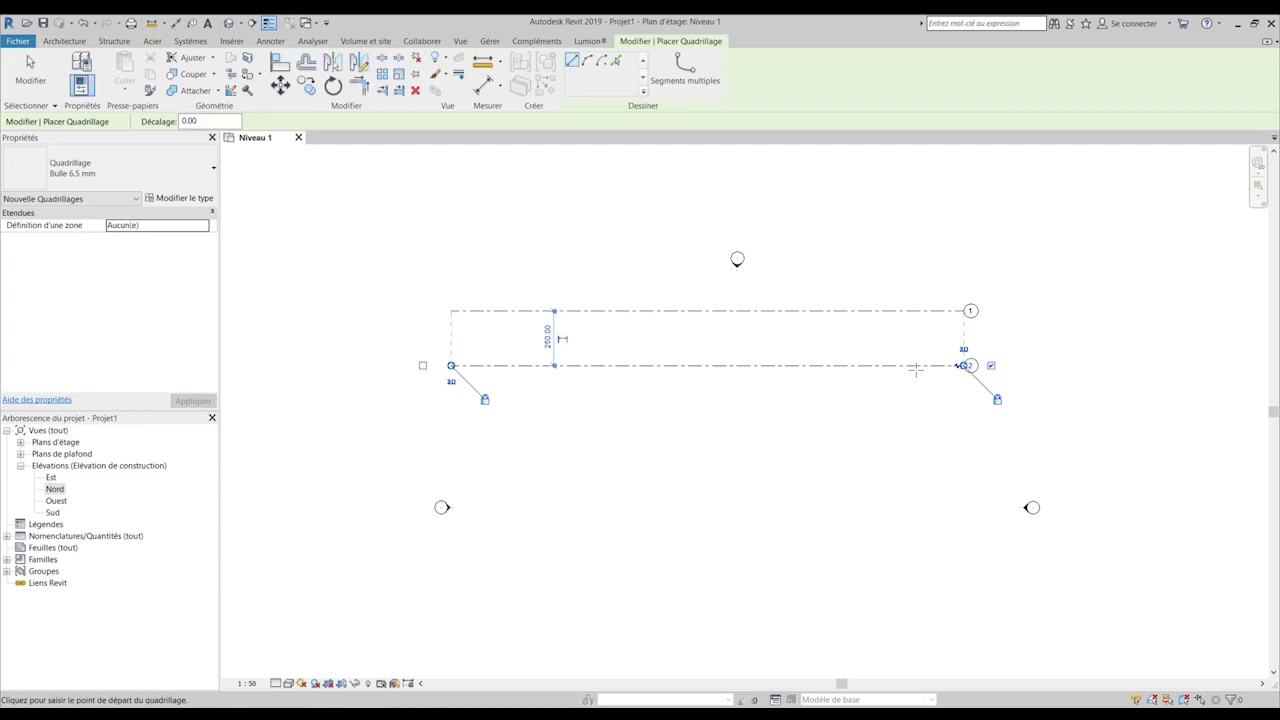
{"action": "key", "text": "Escape"}
{"action": "key", "text": "Escape"}
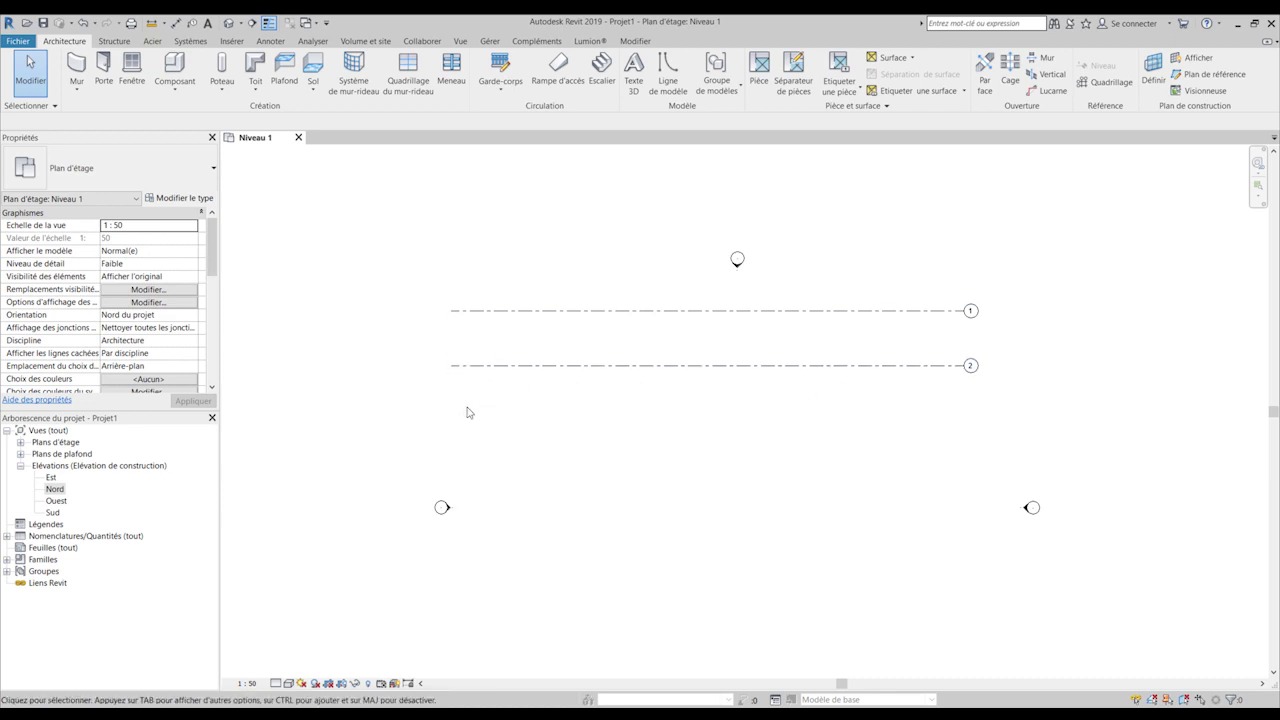
- Show the bubble at the left end of grid line 1
{"action": "left_click", "coordinate": [455, 311]}
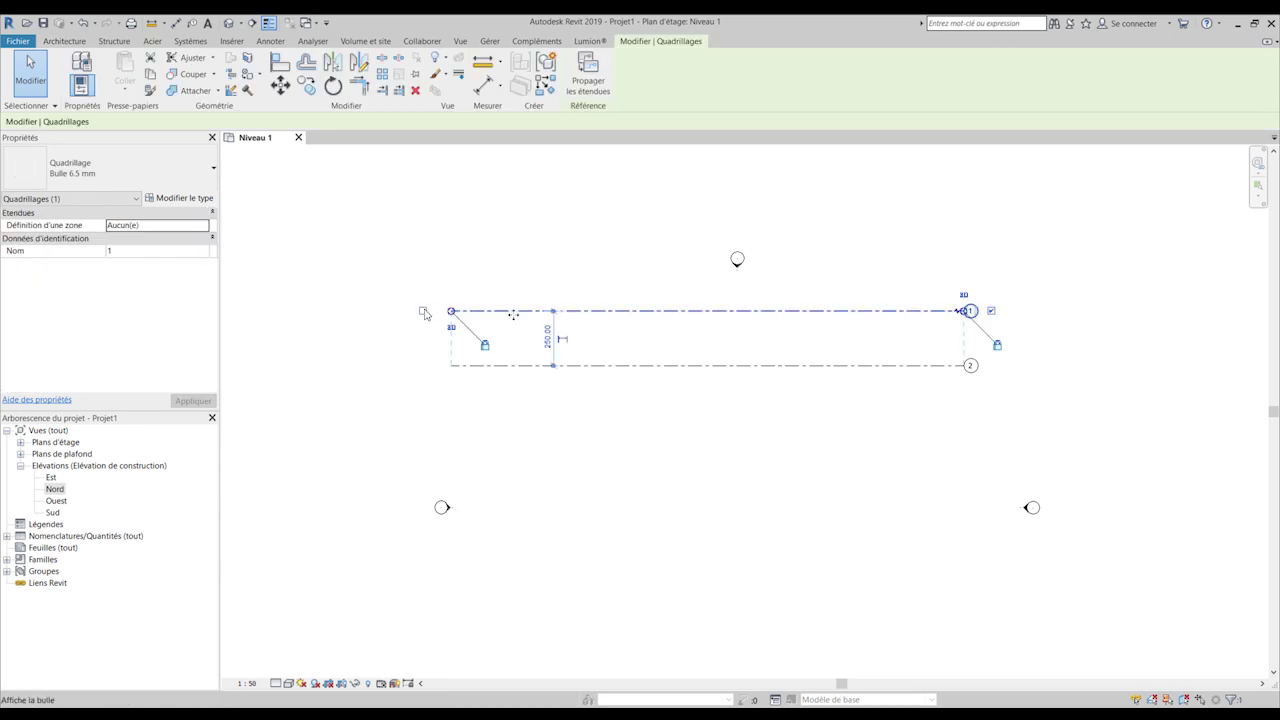
{"action": "left_click", "coordinate": [423, 311]}
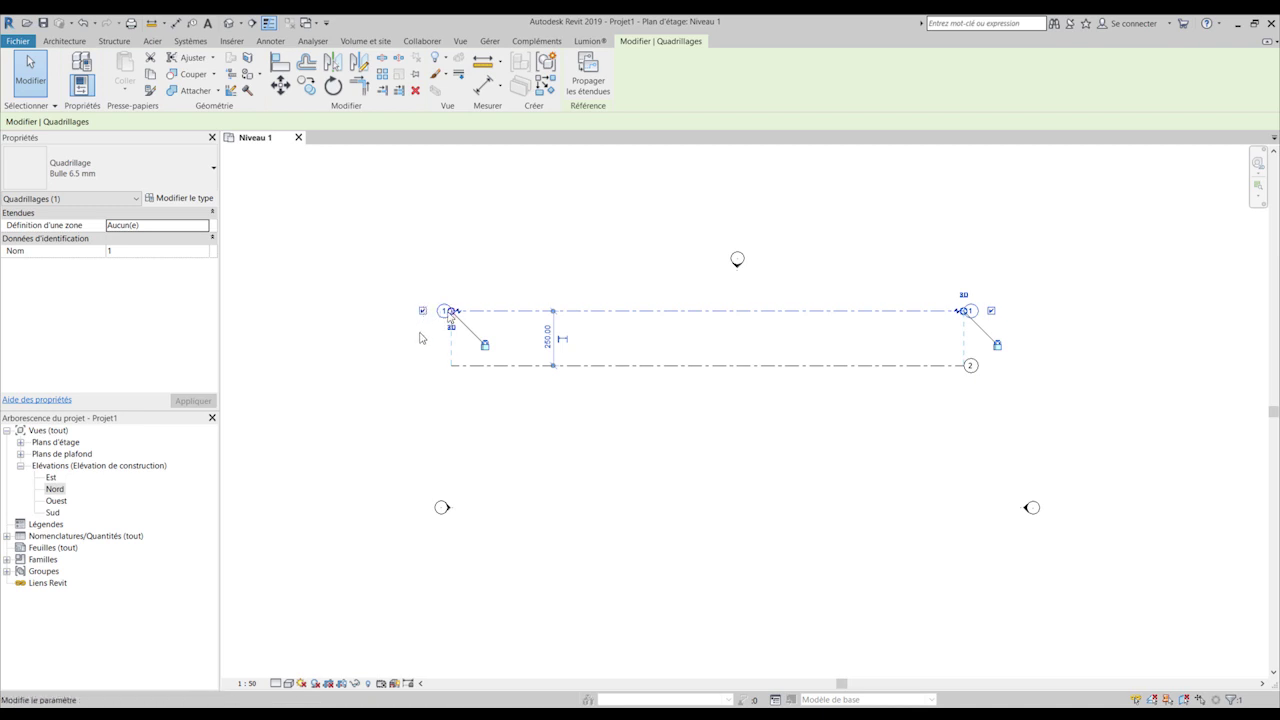
{"action": "left_click", "coordinate": [415, 339]}
{"action": "left_click", "coordinate": [466, 315]}
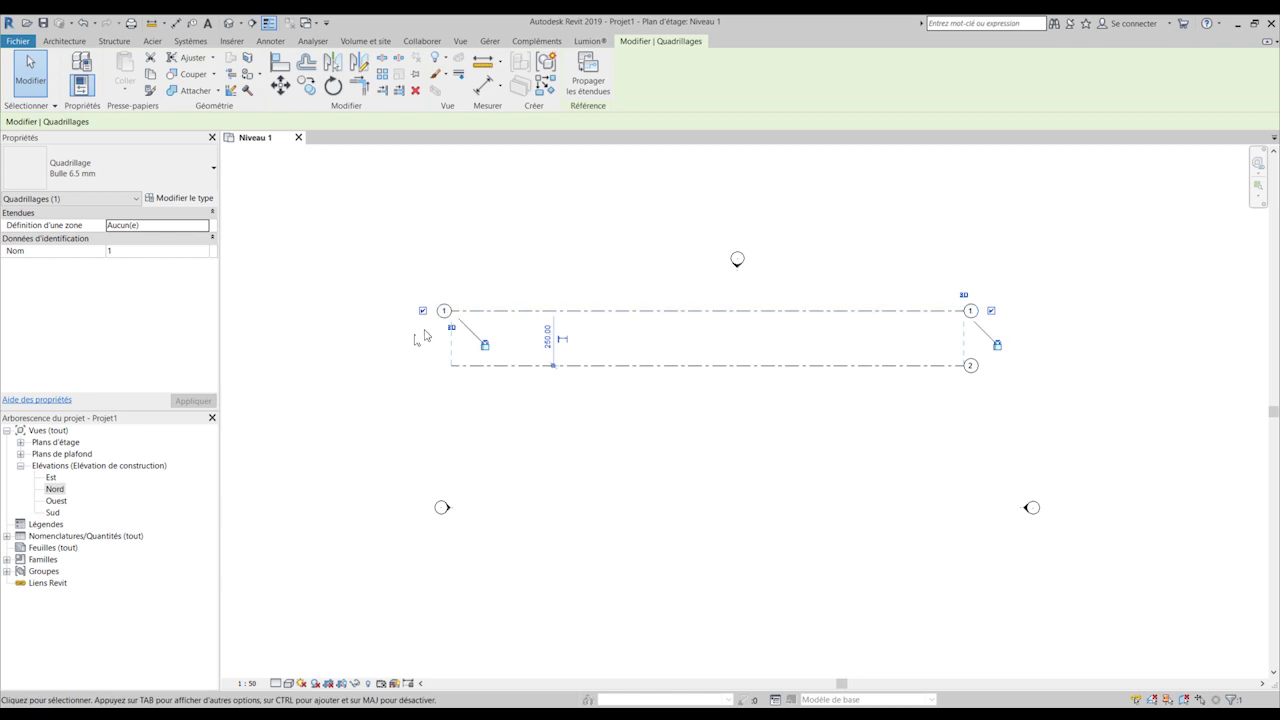
{"action": "left_click", "coordinate": [437, 393]}
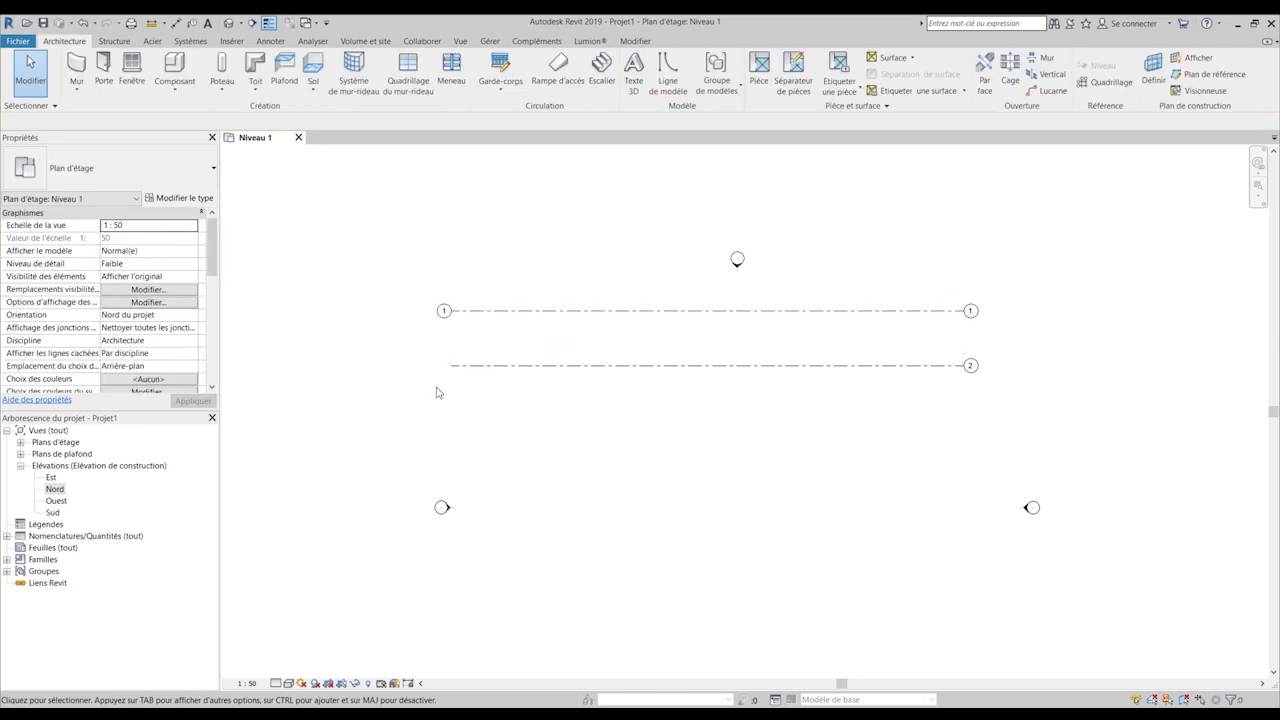
- Enable "Symboles des vues en plan, extrémité 1 (par défaut)" in the Bulle 6.5 mm type of grid line 2
{"action": "left_click", "coordinate": [504, 367]}
{"action": "left_click", "coordinate": [437, 388]}
{"action": "left_click", "coordinate": [504, 367]}
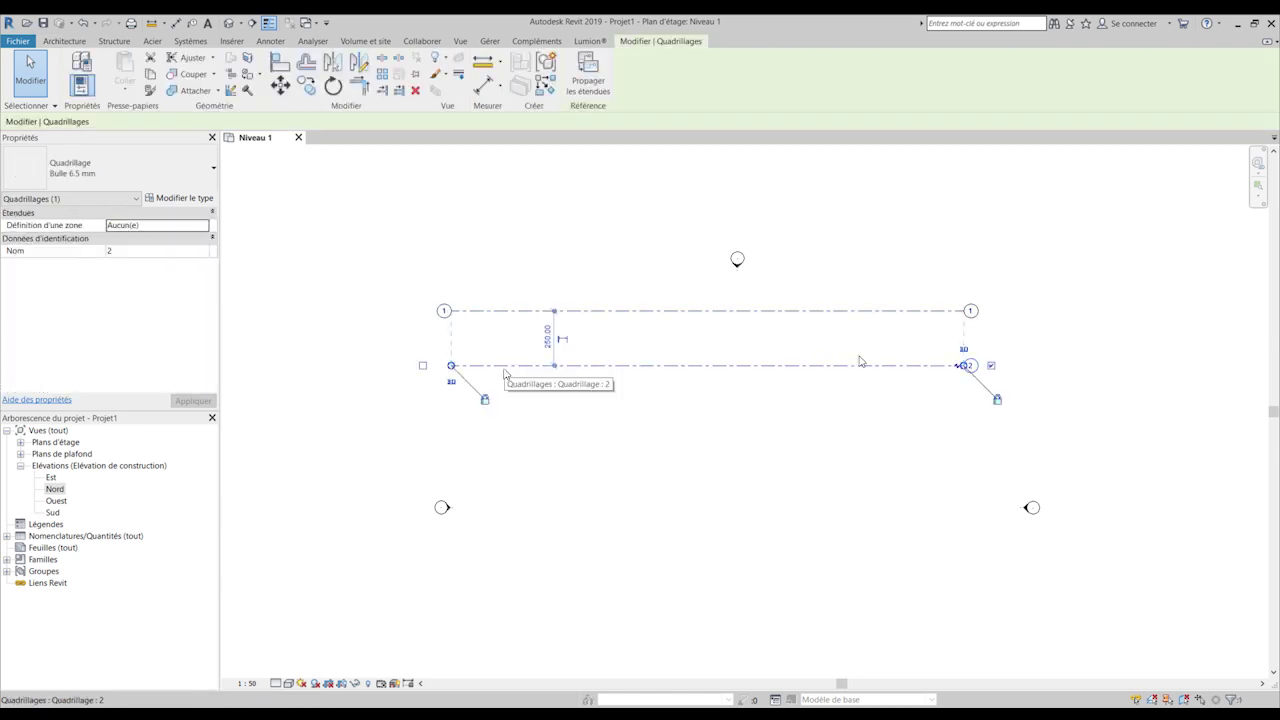
{"action": "left_click", "coordinate": [176, 199]}
{"action": "left_click_drag", "start_coordinate": [214, 4], "coordinate": [335, 106]}
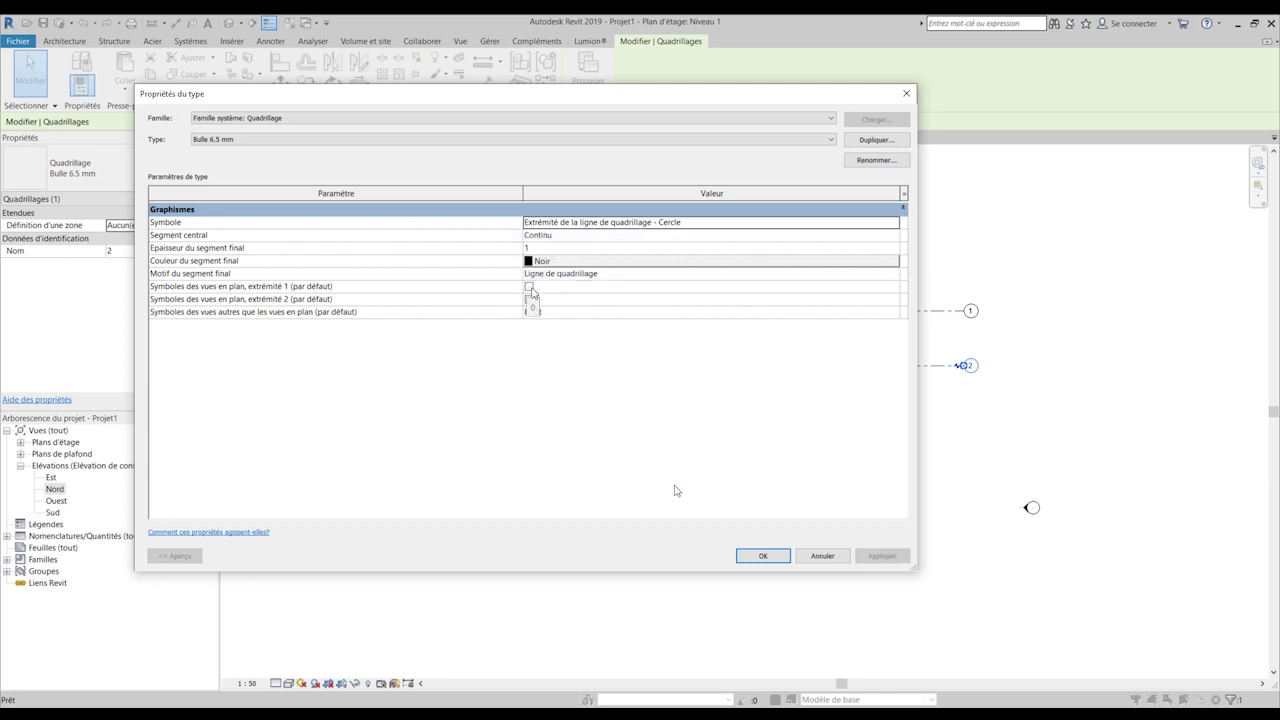
{"action": "left_click", "coordinate": [761, 554]}
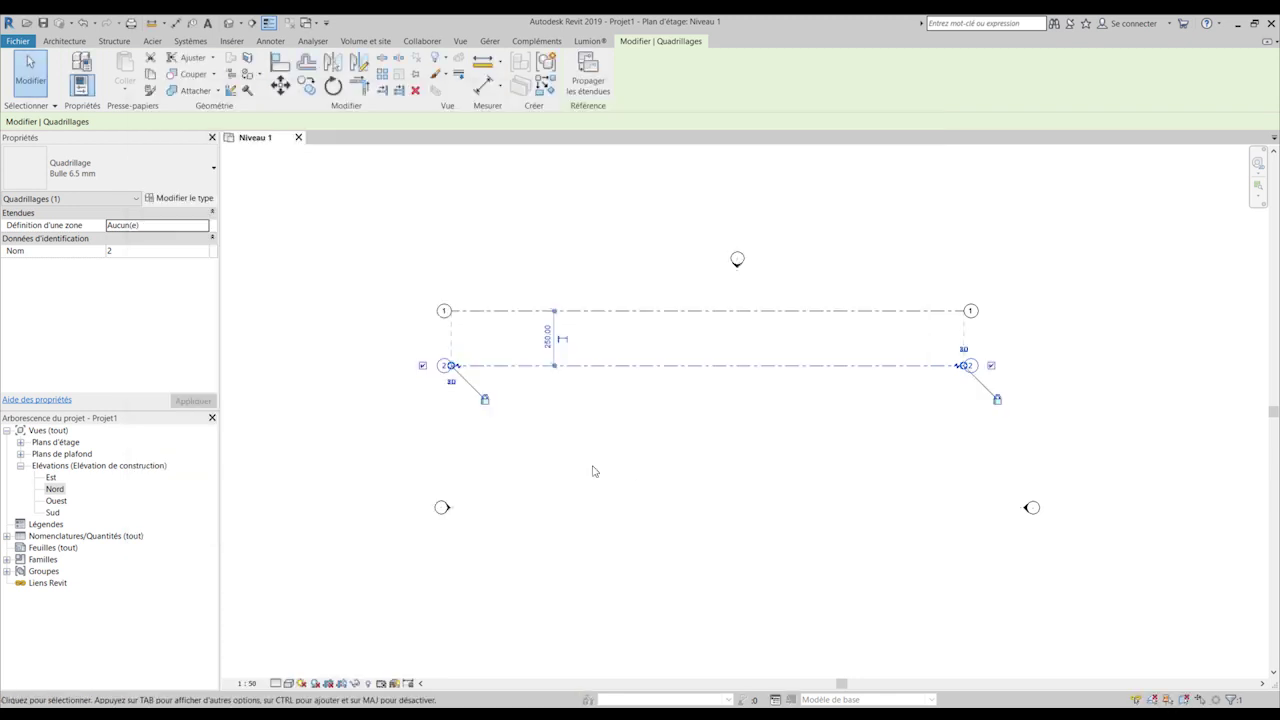
{"action": "left_click", "coordinate": [546, 387]}
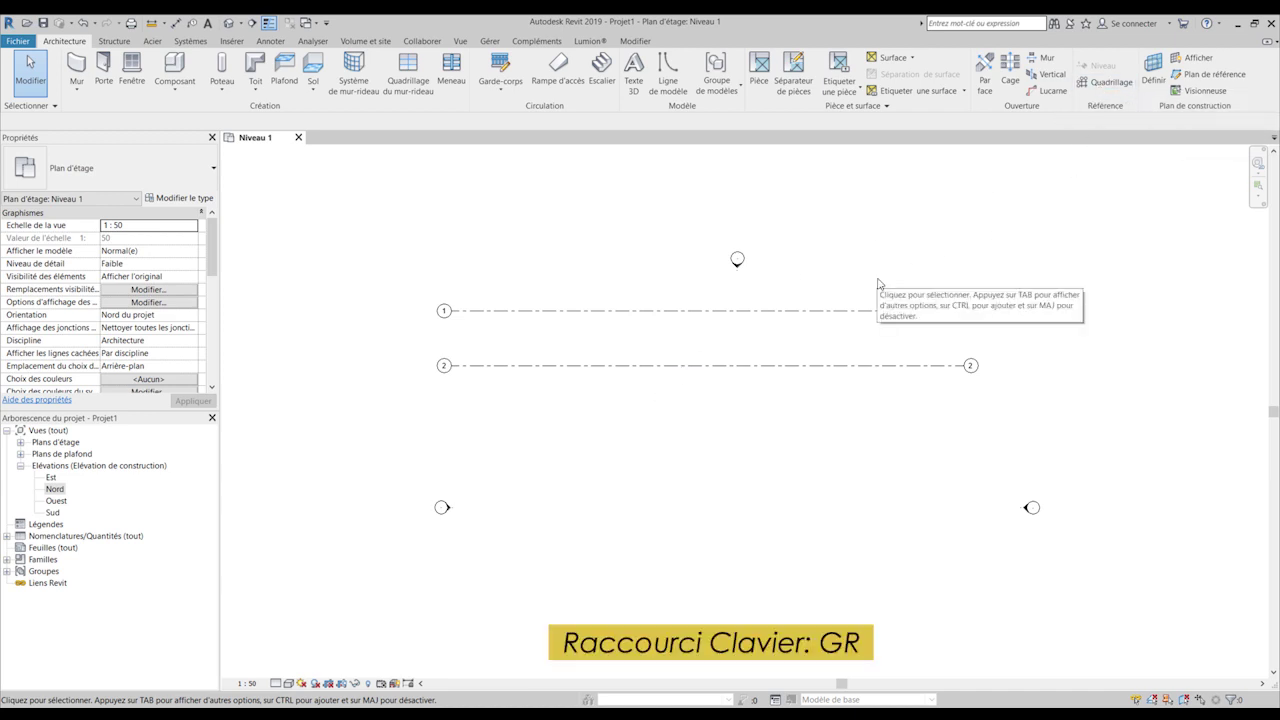
- Draw a third horizontal grid line about 290 below grid line 2, with its ends aligned to the others
{"action": "key", "text": "g"}
{"action": "key", "text": "r"}
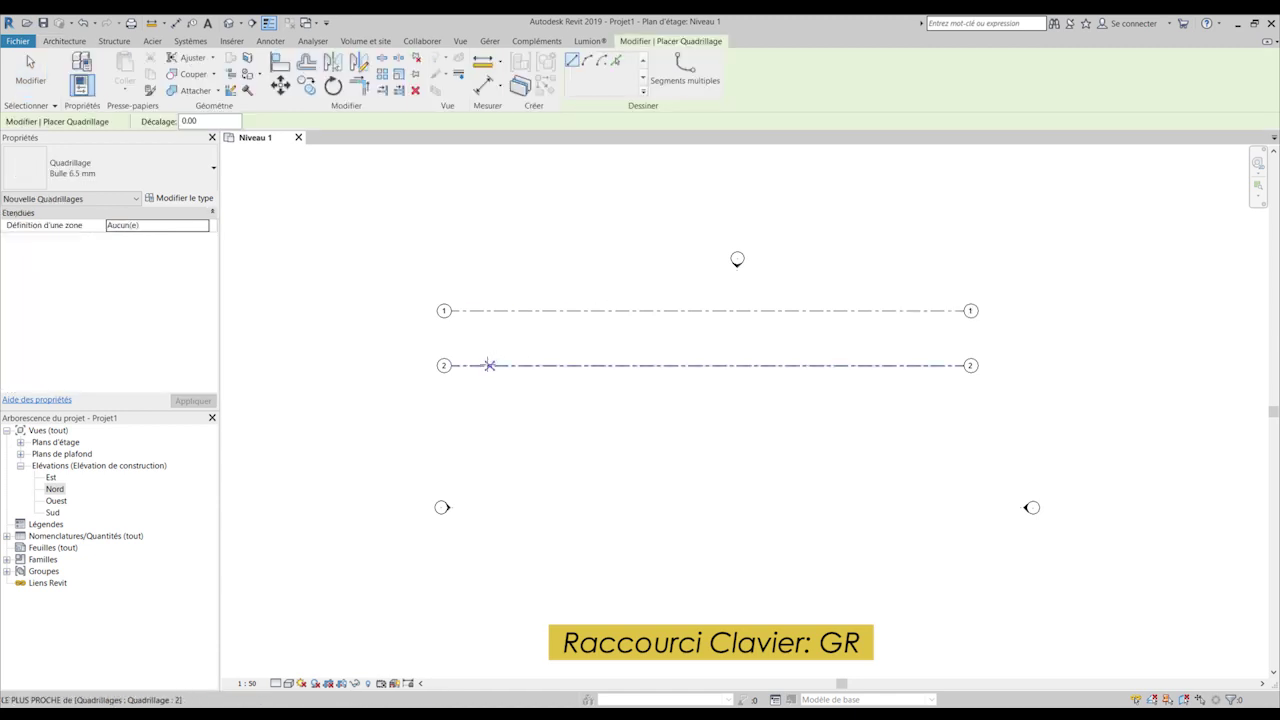
{"action": "left_click", "coordinate": [451, 427]}
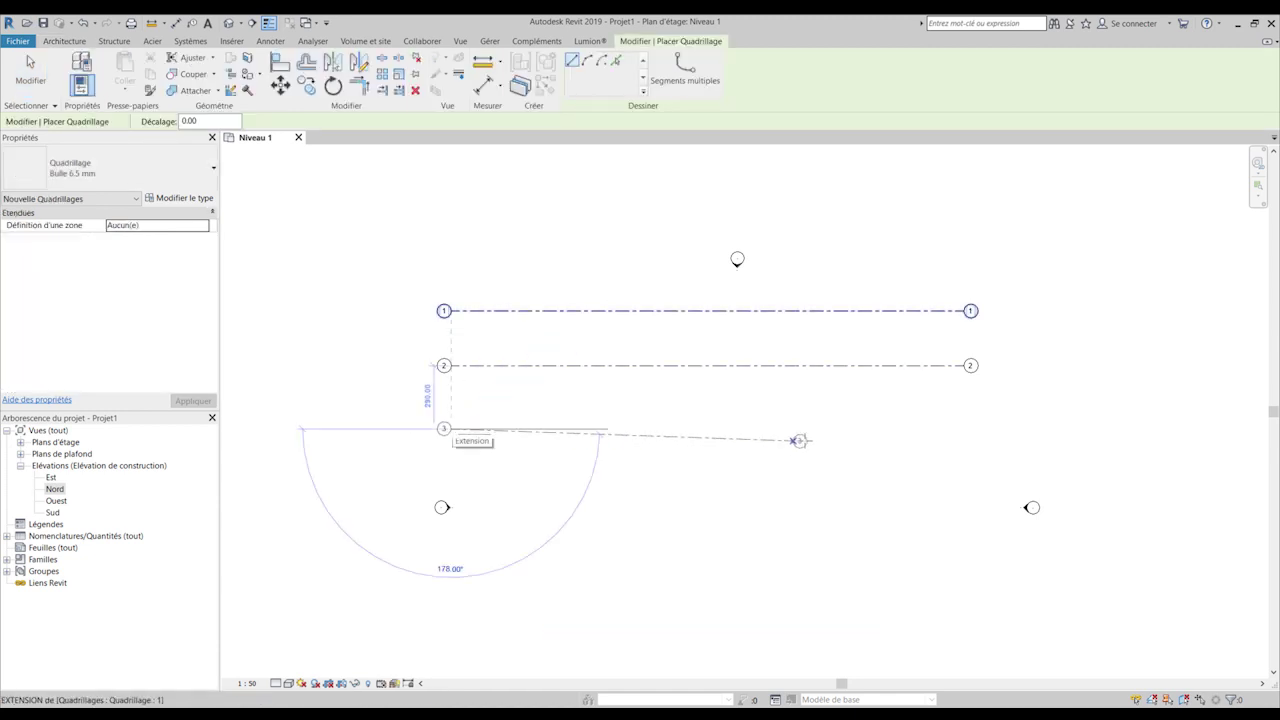
{"action": "left_click", "coordinate": [962, 428]}
{"action": "key", "text": "Escape"}
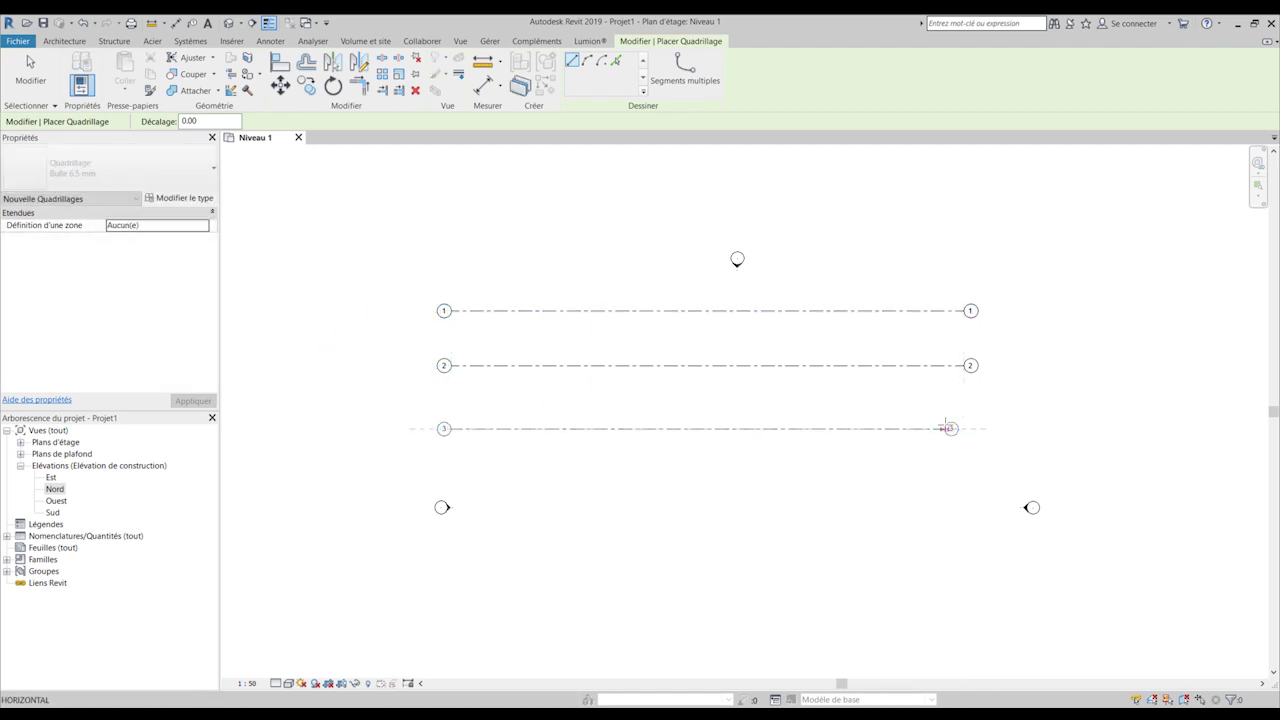
{"action": "key", "text": "Escape"}
{"action": "key", "text": "g"}
{"action": "key", "text": "r"}
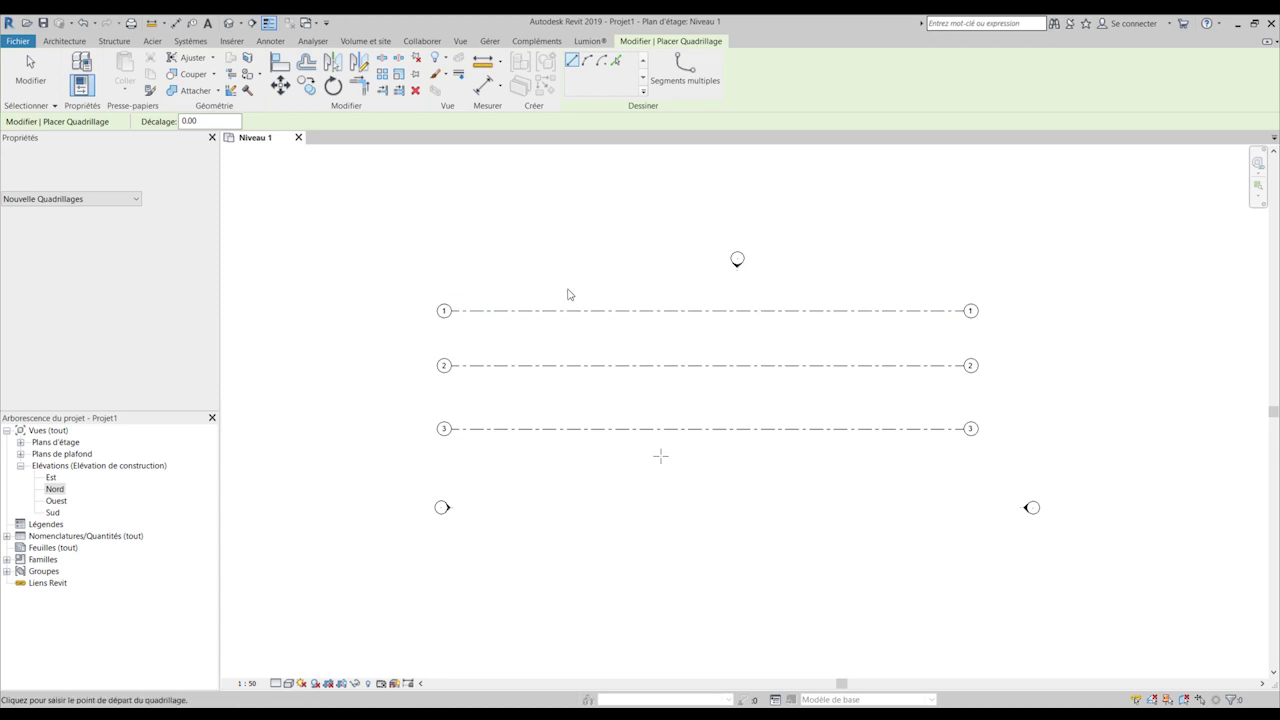
{"action": "key", "text": "Escape"}
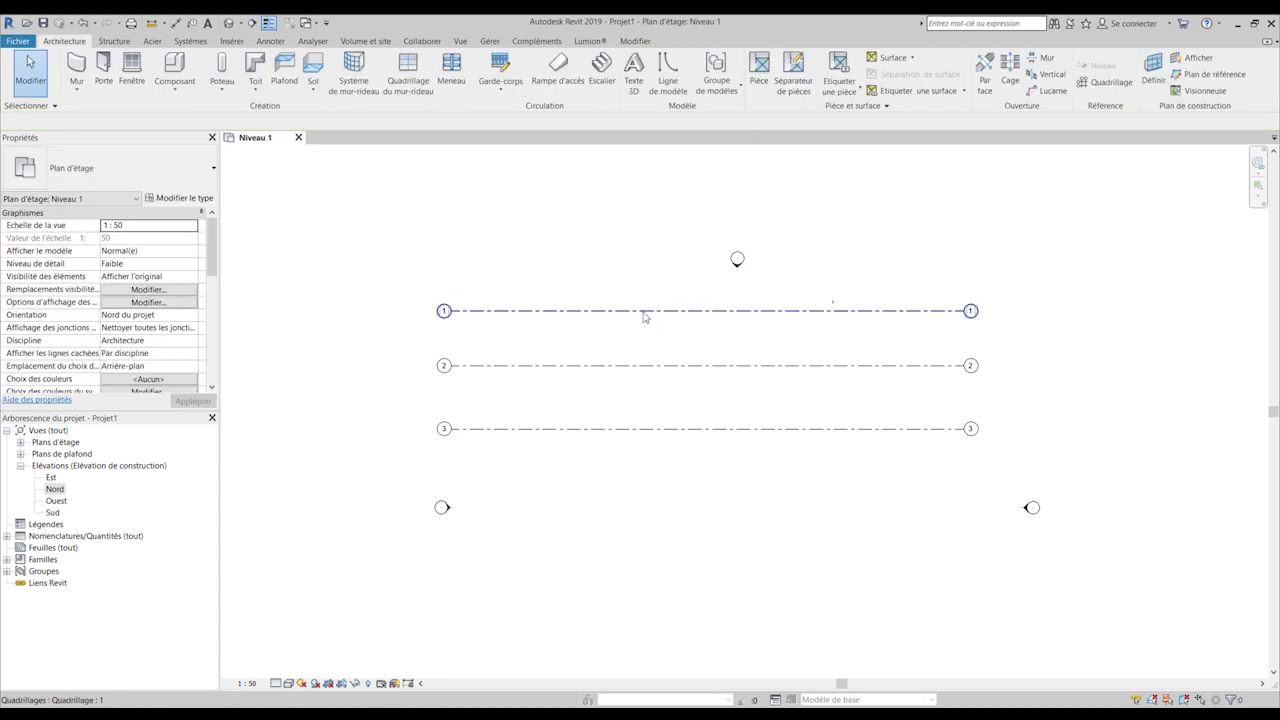
- Draw a vertical grid line crossing the three horizontal ones near their left ends
{"action": "key", "text": "g"}
{"action": "key", "text": "r"}
{"action": "left_click", "coordinate": [507, 264]}
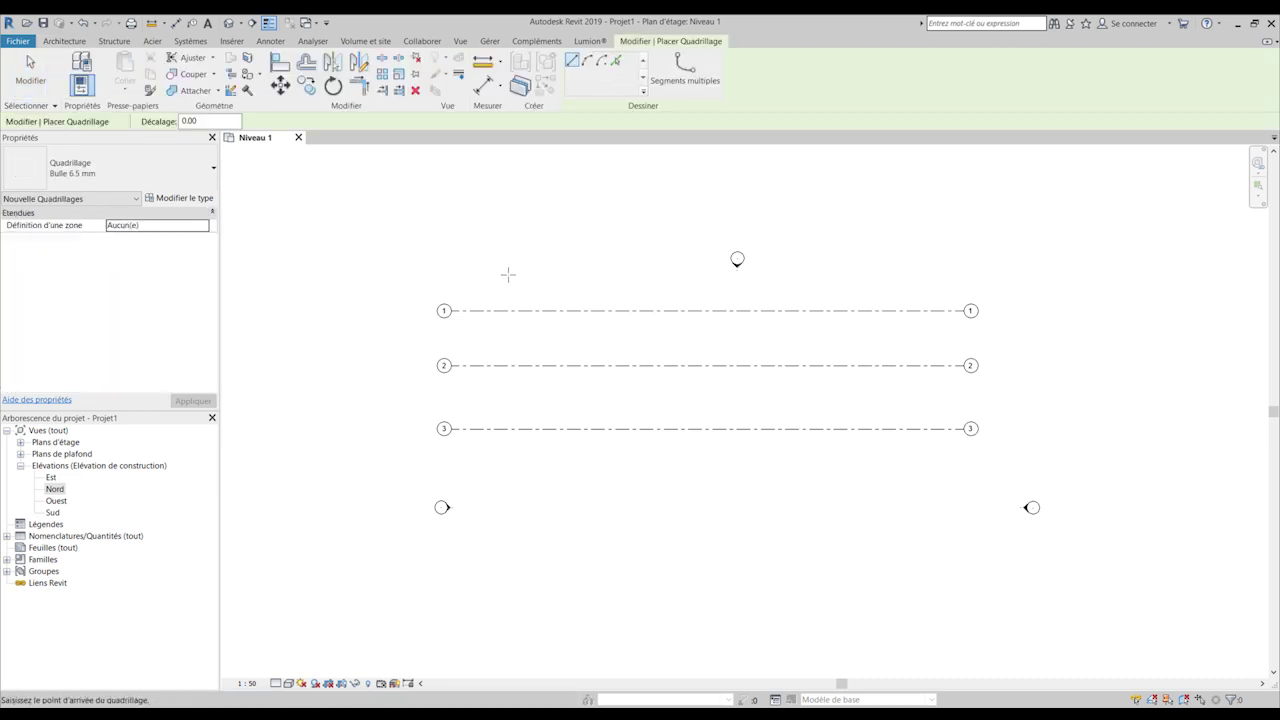
{"action": "left_click", "coordinate": [496, 498]}
{"action": "key", "text": "Escape"}
{"action": "key", "text": "Escape"}
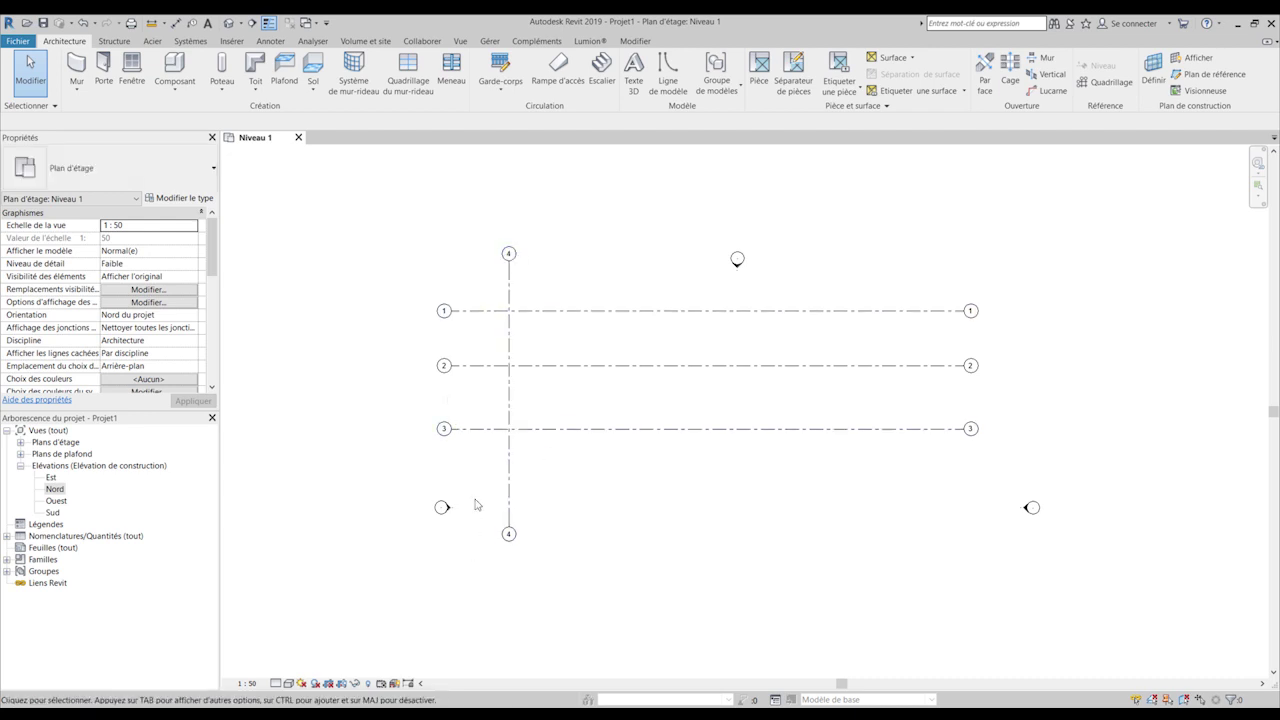
- Rename the vertical grid line as A
{"action": "left_click", "coordinate": [509, 349]}
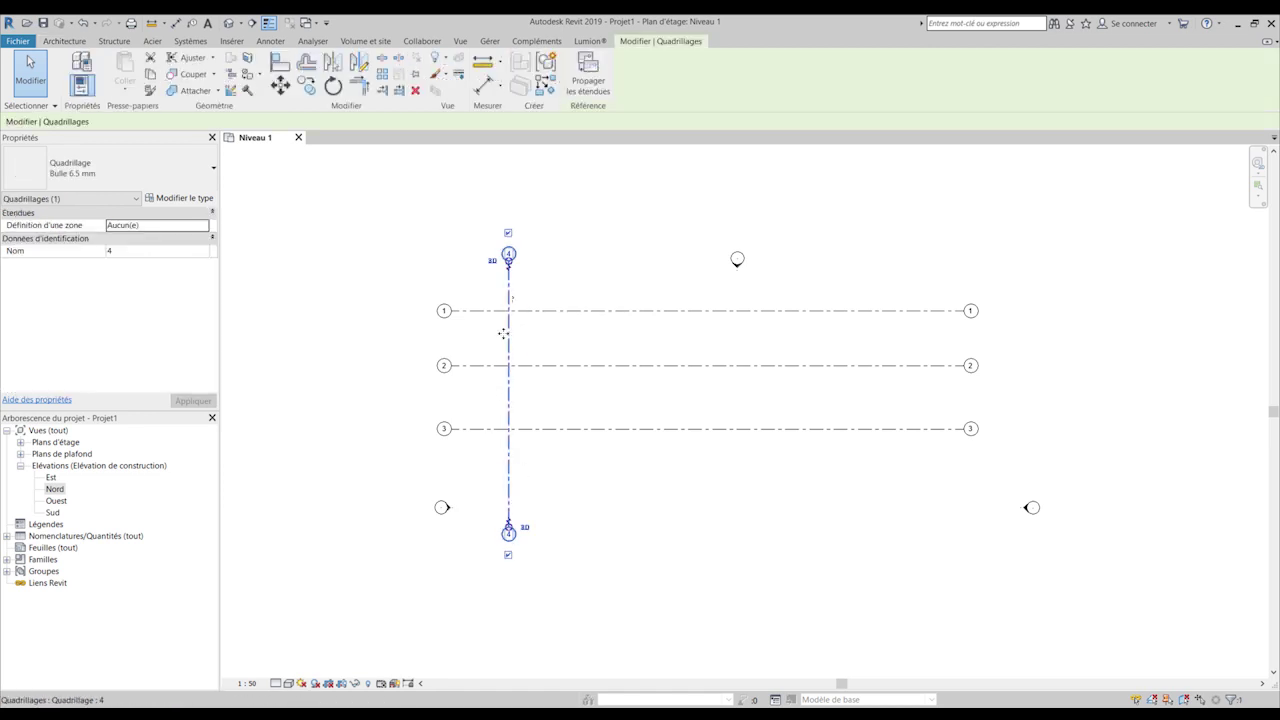
{"action": "scroll", "coordinate": [509, 256], "scroll_direction": "up", "scroll_amount": 3}
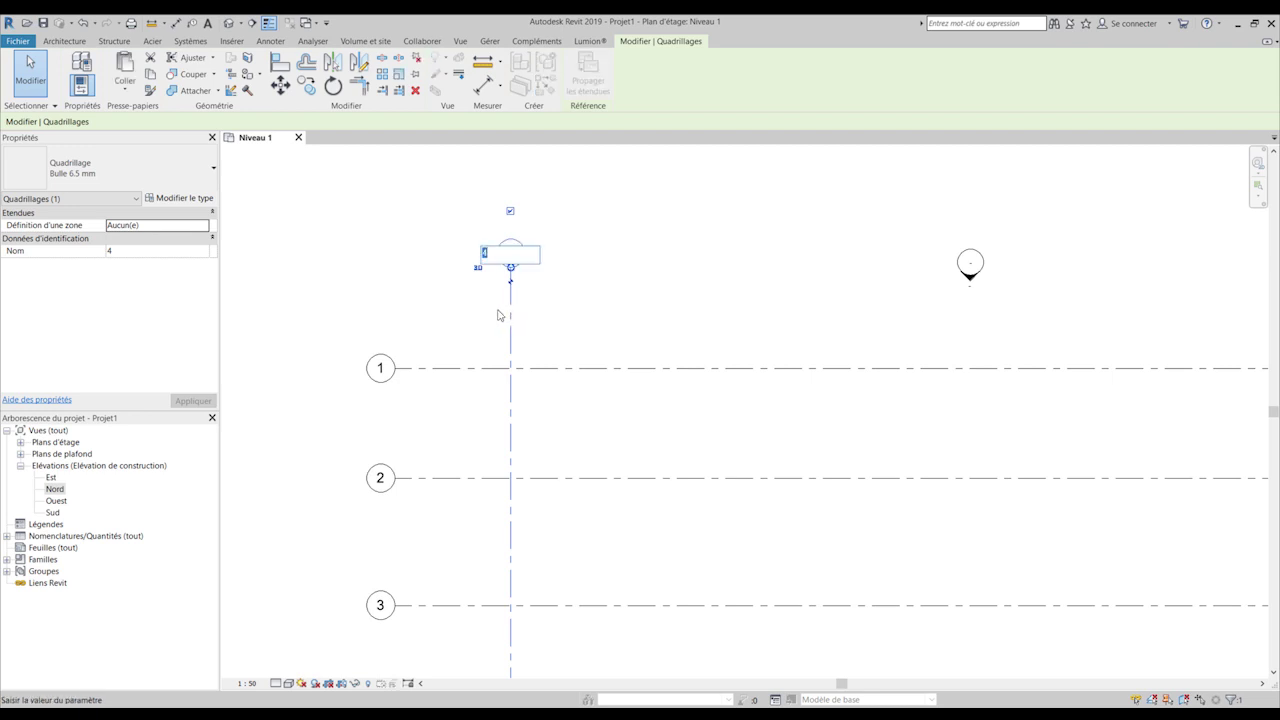
{"action": "key", "text": "Return"}
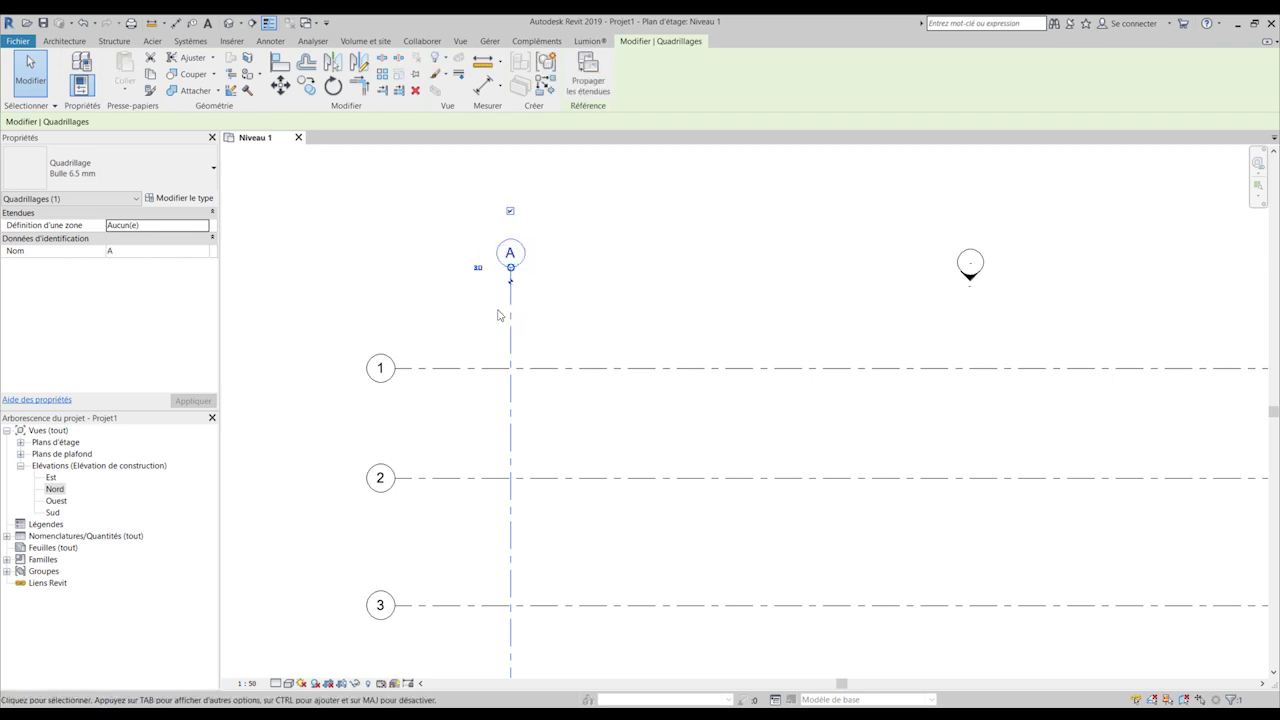
{"action": "left_click", "coordinate": [604, 281]}
{"action": "scroll", "coordinate": [545, 278], "scroll_direction": "down", "scroll_amount": 2}
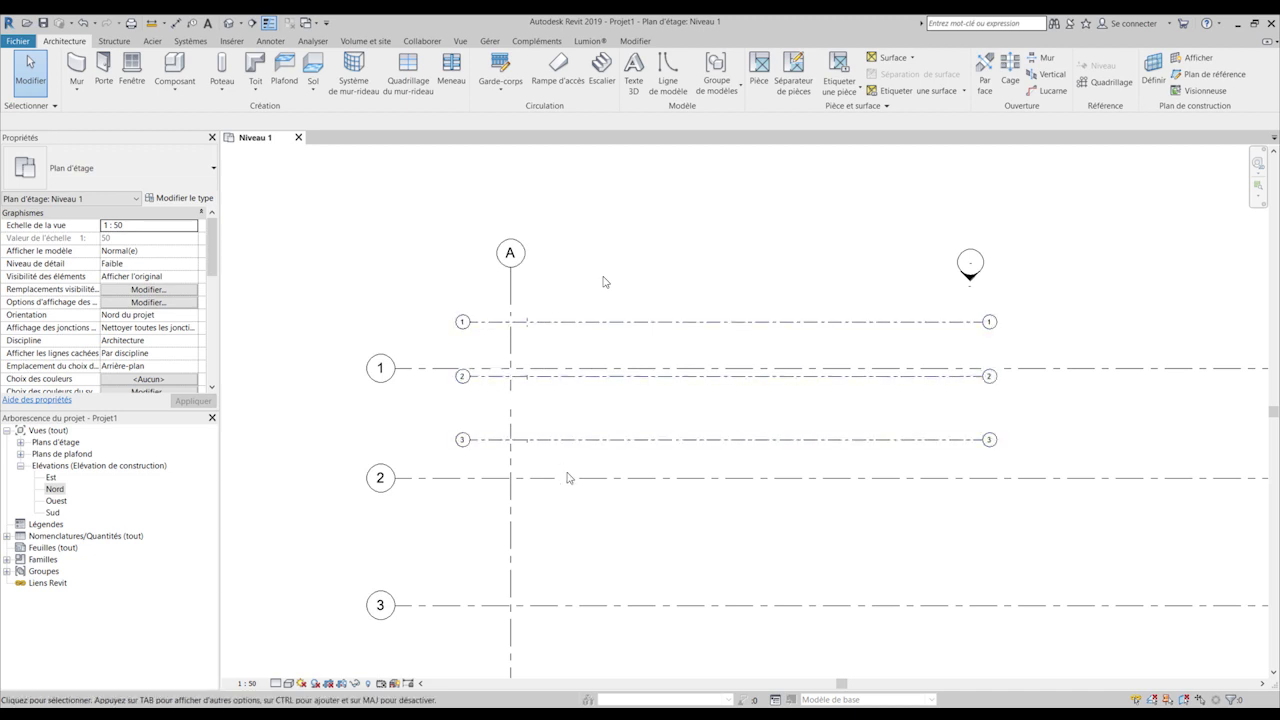
{"action": "scroll", "coordinate": [547, 288], "scroll_direction": "down", "scroll_amount": 2}
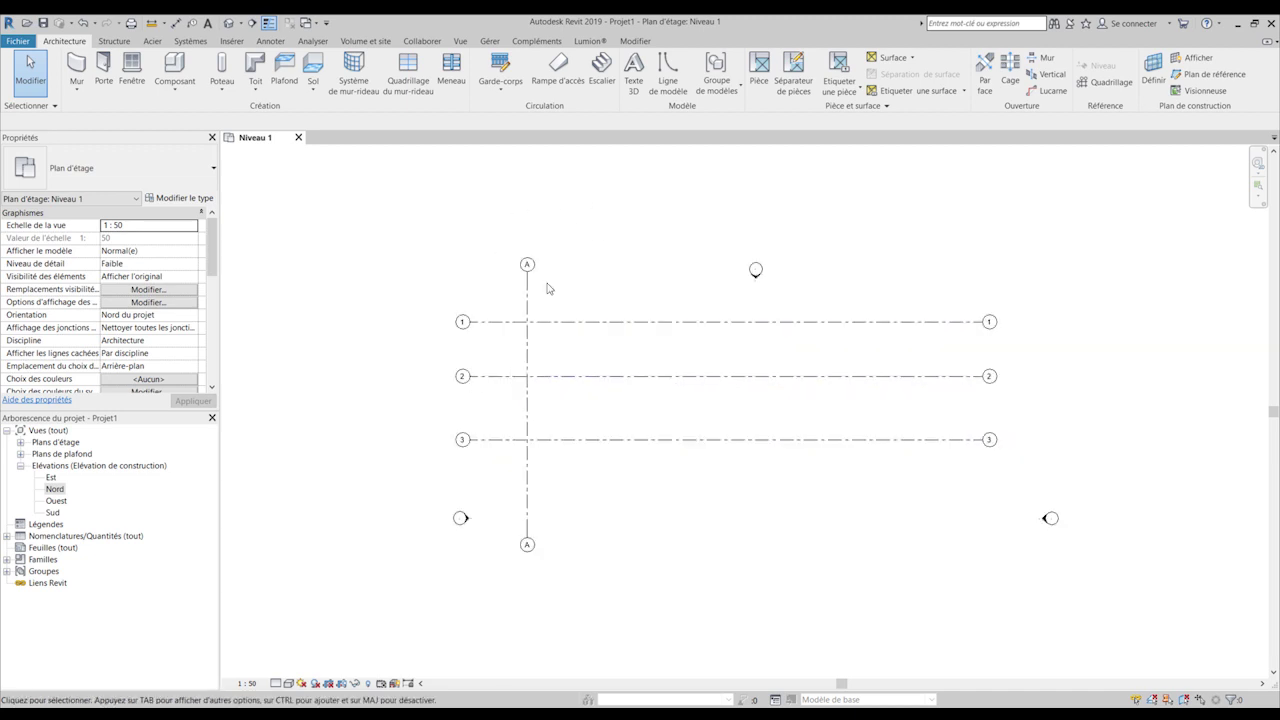
- Draw a second vertical grid line about 360 to the right of grid line A, with both ends aligned to it
{"action": "key", "text": "g"}
{"action": "key", "text": "r"}
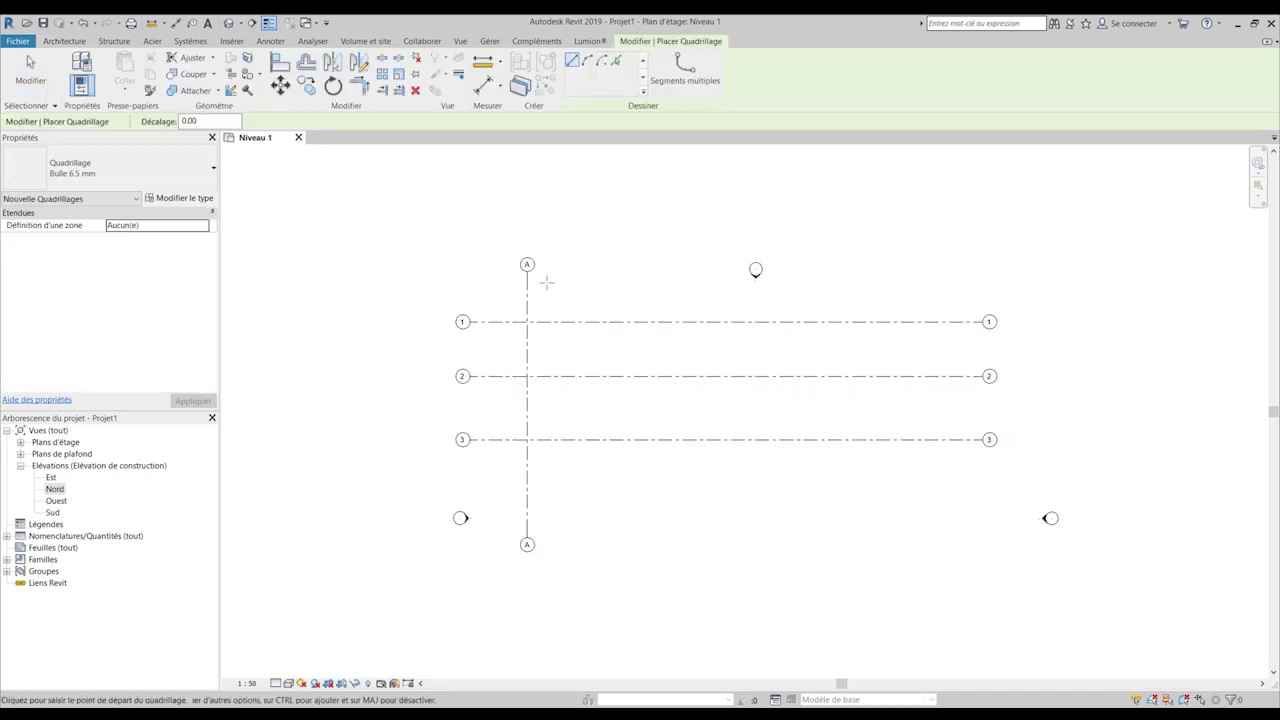
{"action": "left_click", "coordinate": [605, 270]}
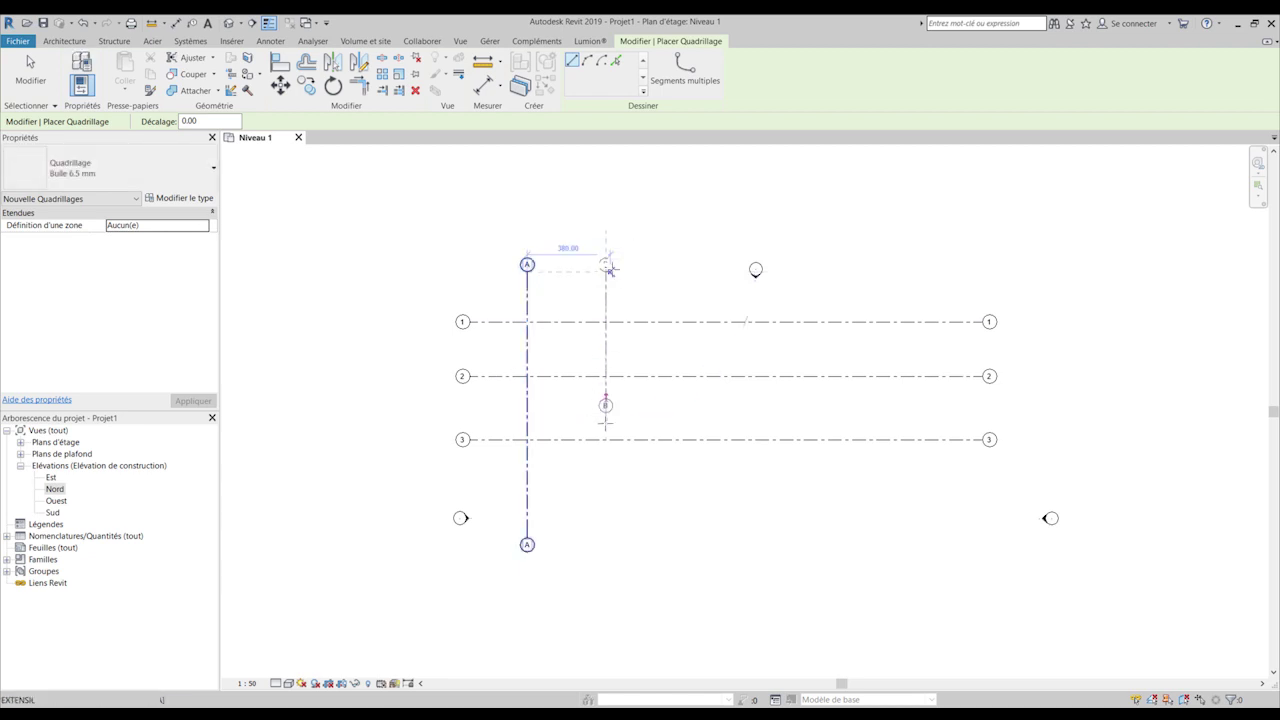
{"action": "left_click", "coordinate": [605, 538]}
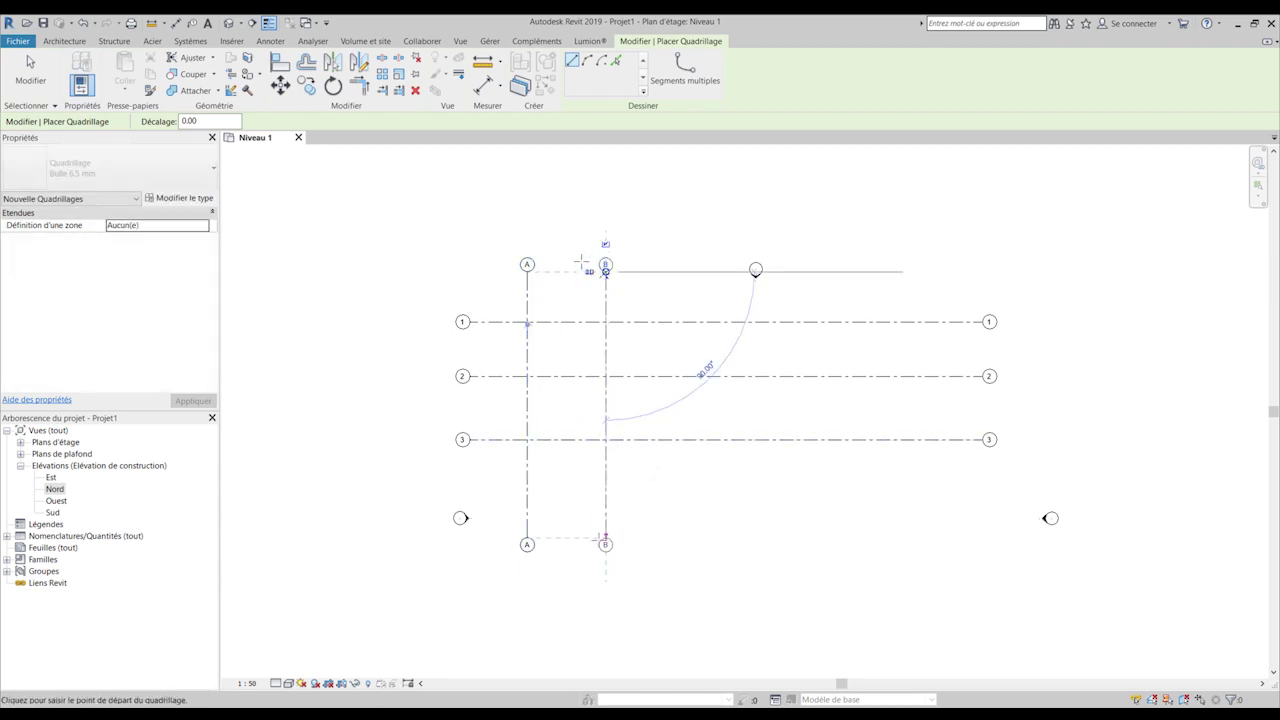
{"action": "scroll", "coordinate": [582, 261], "scroll_direction": "up", "scroll_amount": 2}
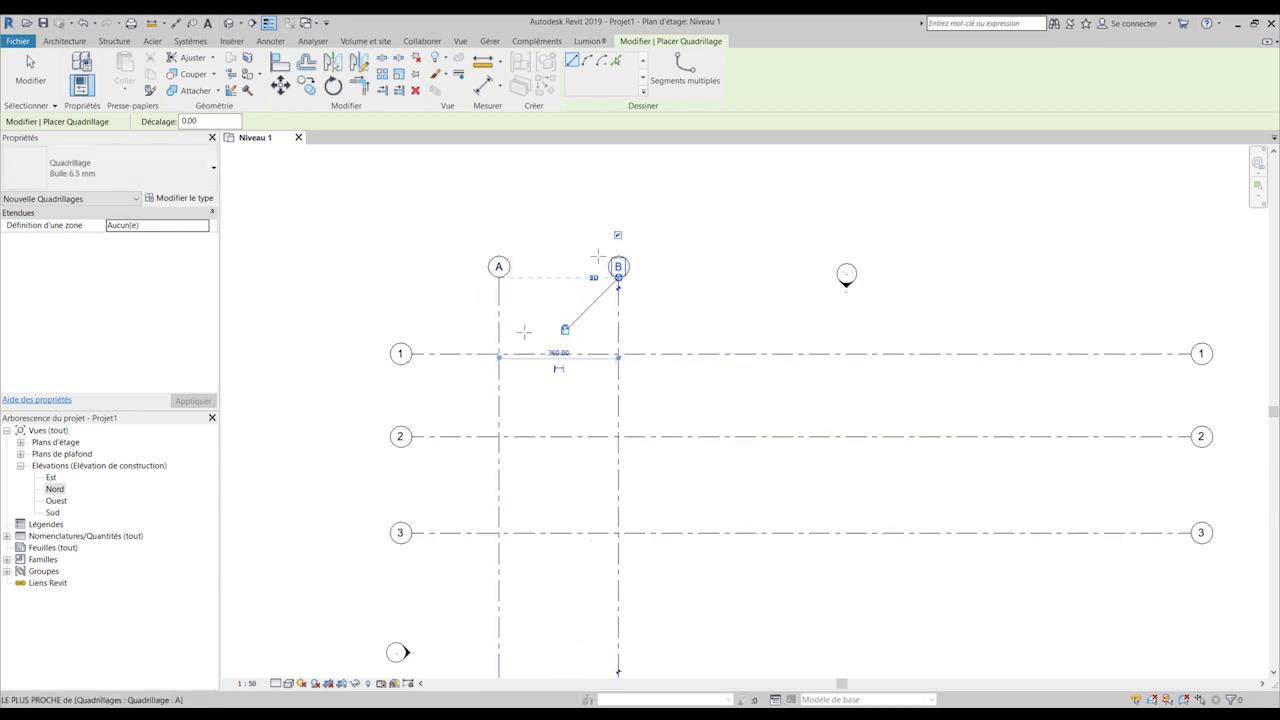
{"action": "scroll", "coordinate": [526, 290], "scroll_direction": "down", "scroll_amount": 2}
{"action": "scroll", "coordinate": [526, 290], "scroll_direction": "up", "scroll_amount": 2}
{"action": "scroll", "coordinate": [526, 290], "scroll_direction": "down", "scroll_amount": 2}
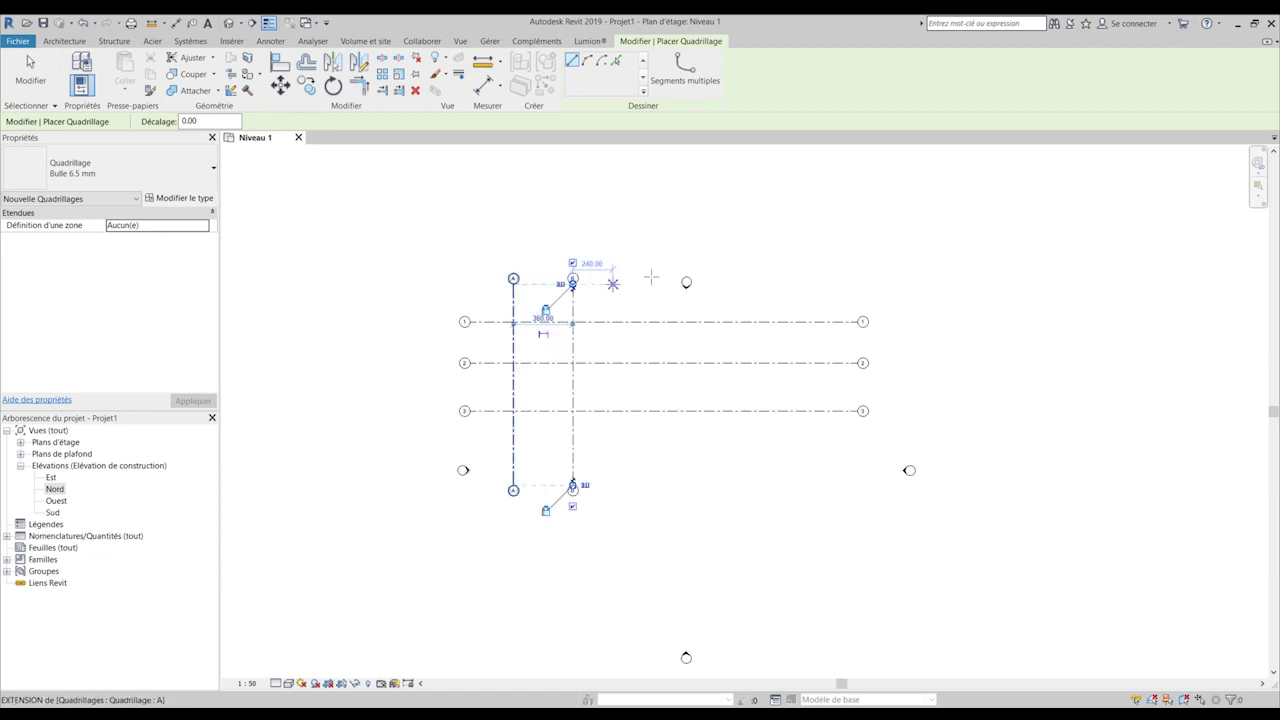
{"action": "left_click", "coordinate": [618, 277]}
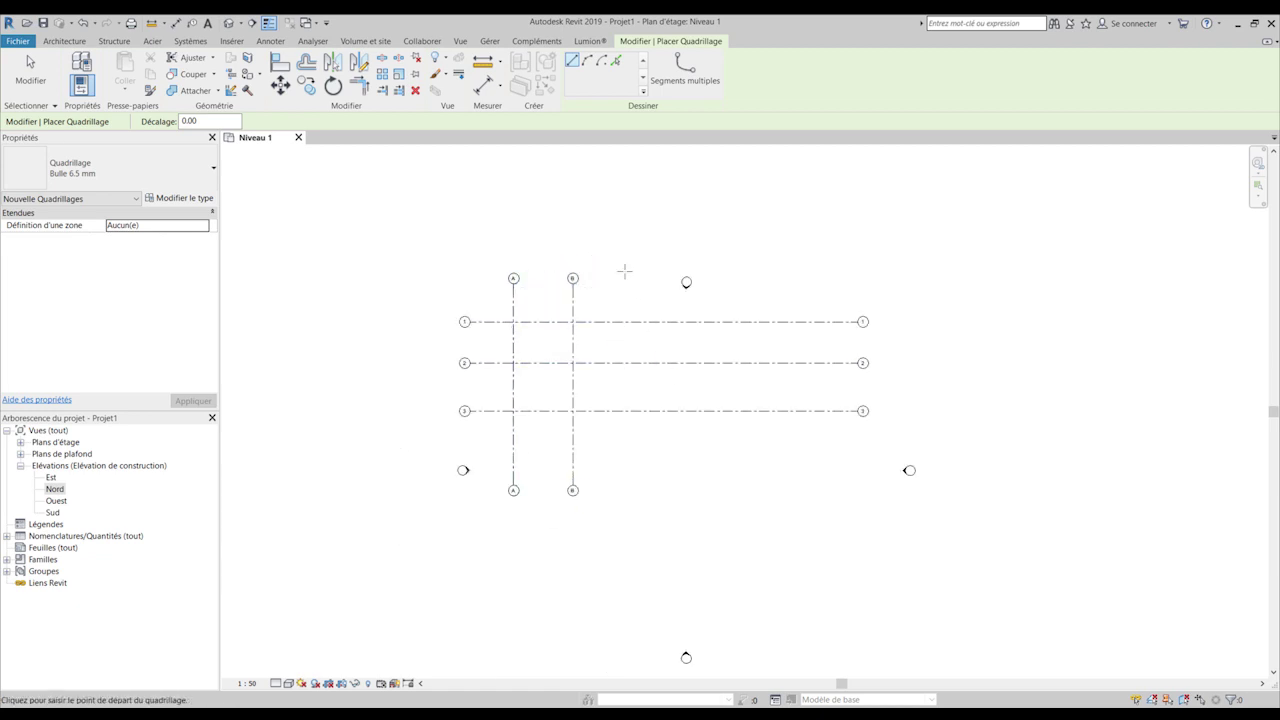
{"action": "key", "text": "Escape"}
{"action": "key", "text": "Escape"}
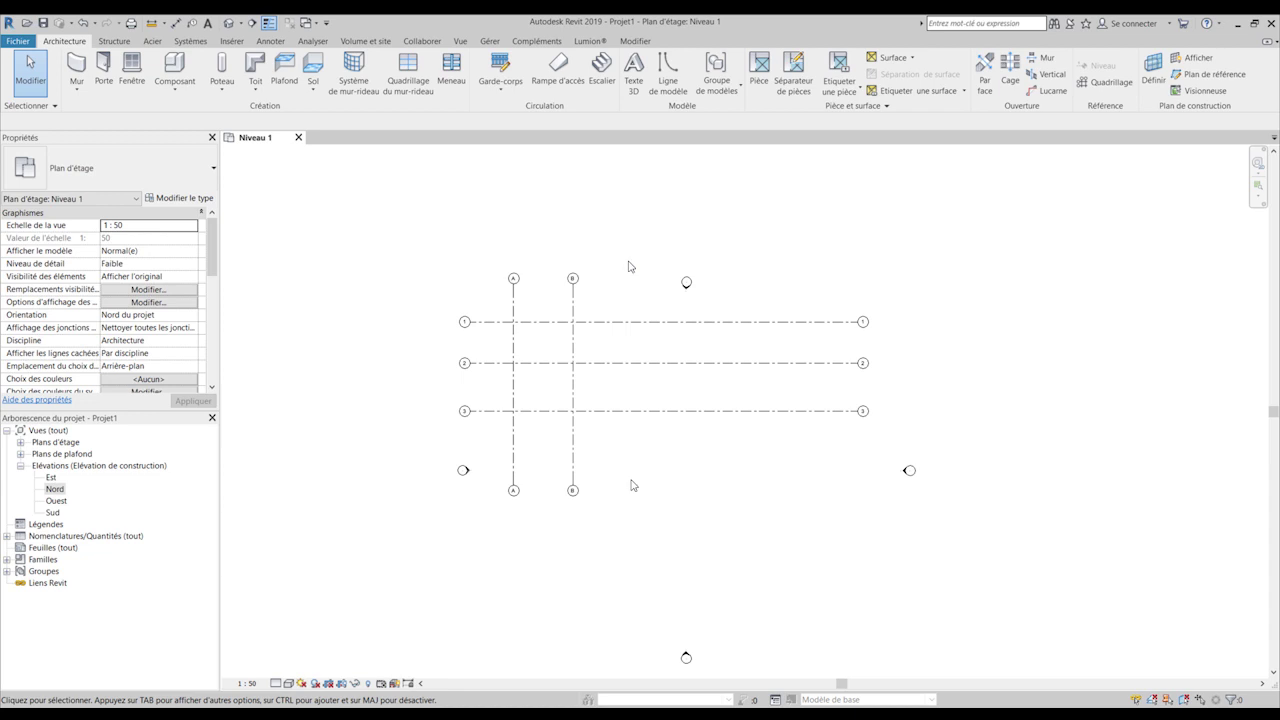
- Array vertical grid line B linearly to the right as 10 ungrouped, constrained items, with the second item 500 away
{"action": "left_click_drag", "start_coordinate": [588, 303], "coordinate": [551, 290]}
{"action": "left_click", "coordinate": [546, 290]}
{"action": "left_click", "coordinate": [381, 76]}
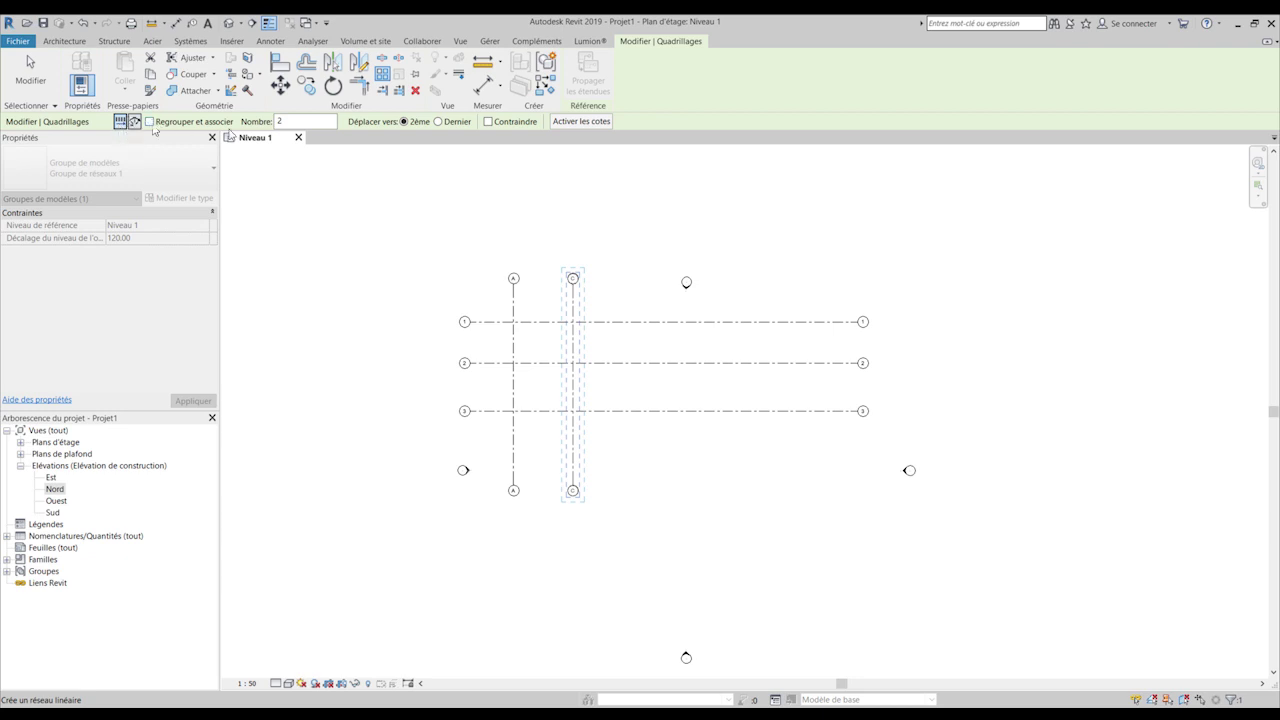
{"action": "left_click", "coordinate": [218, 125]}
{"action": "double_click", "coordinate": [271, 121]}
{"action": "type", "text": "10"}
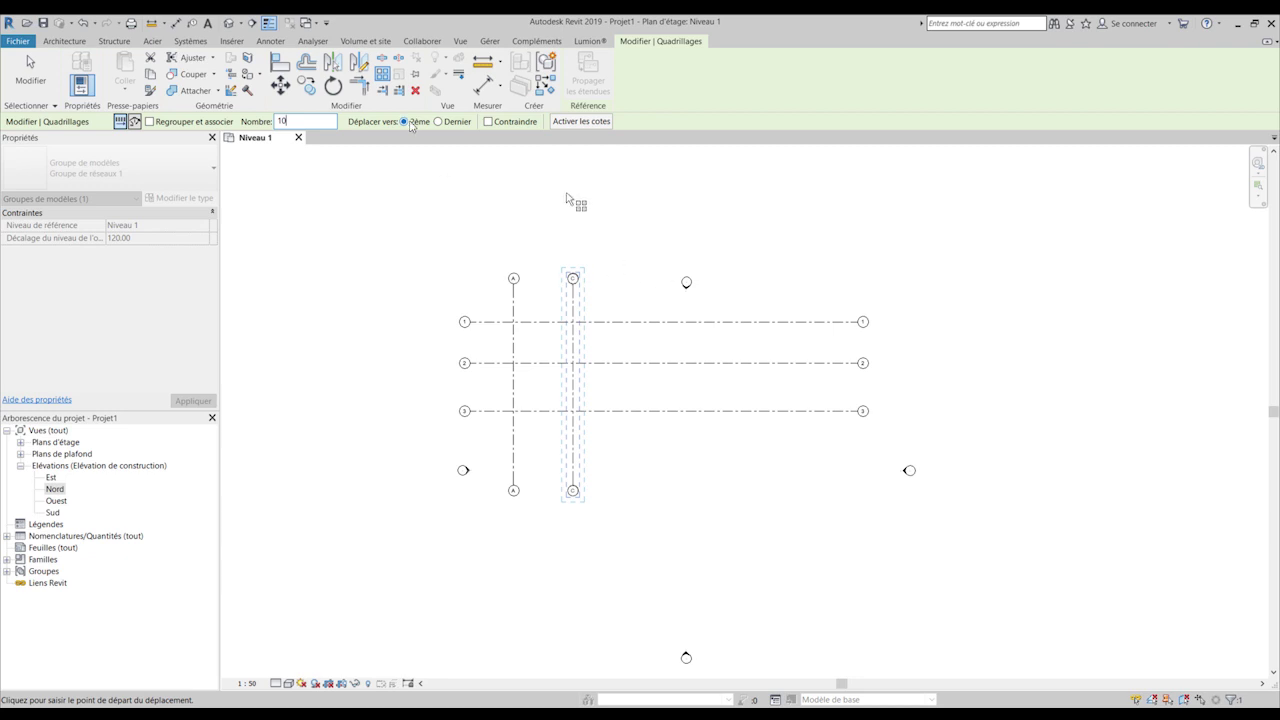
{"action": "left_click", "coordinate": [489, 123]}
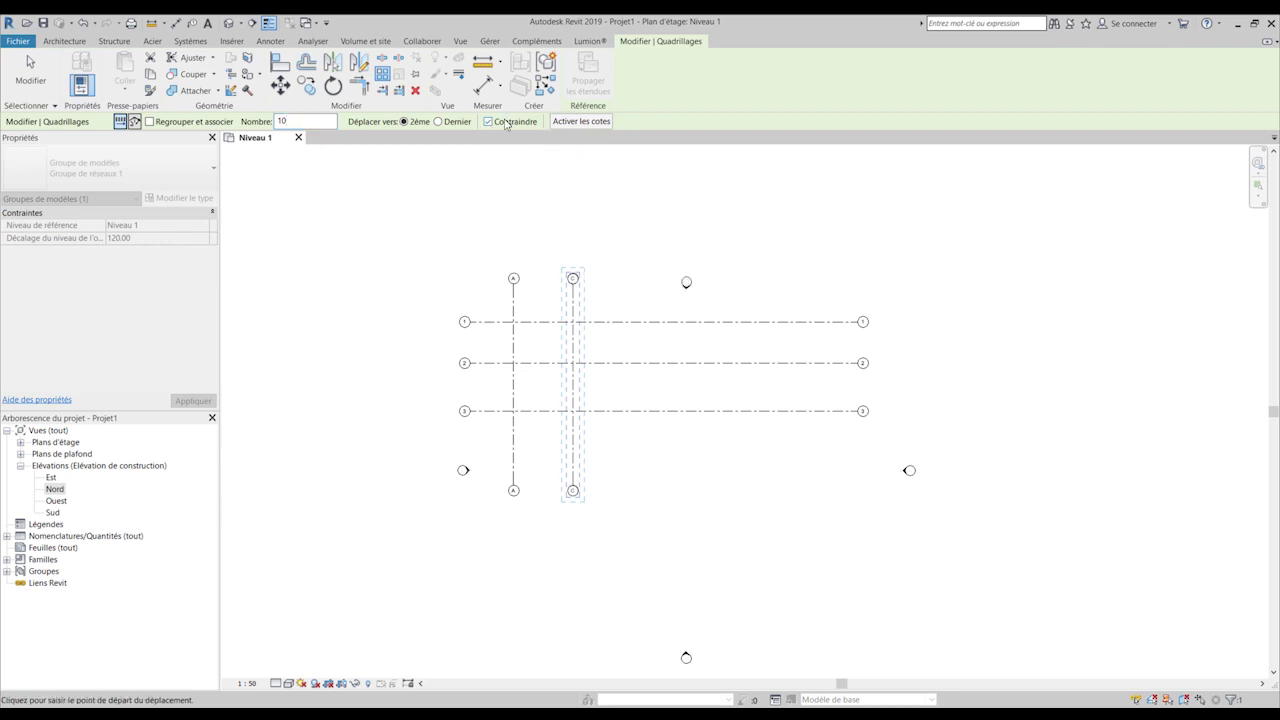
{"action": "left_click", "coordinate": [600, 250]}
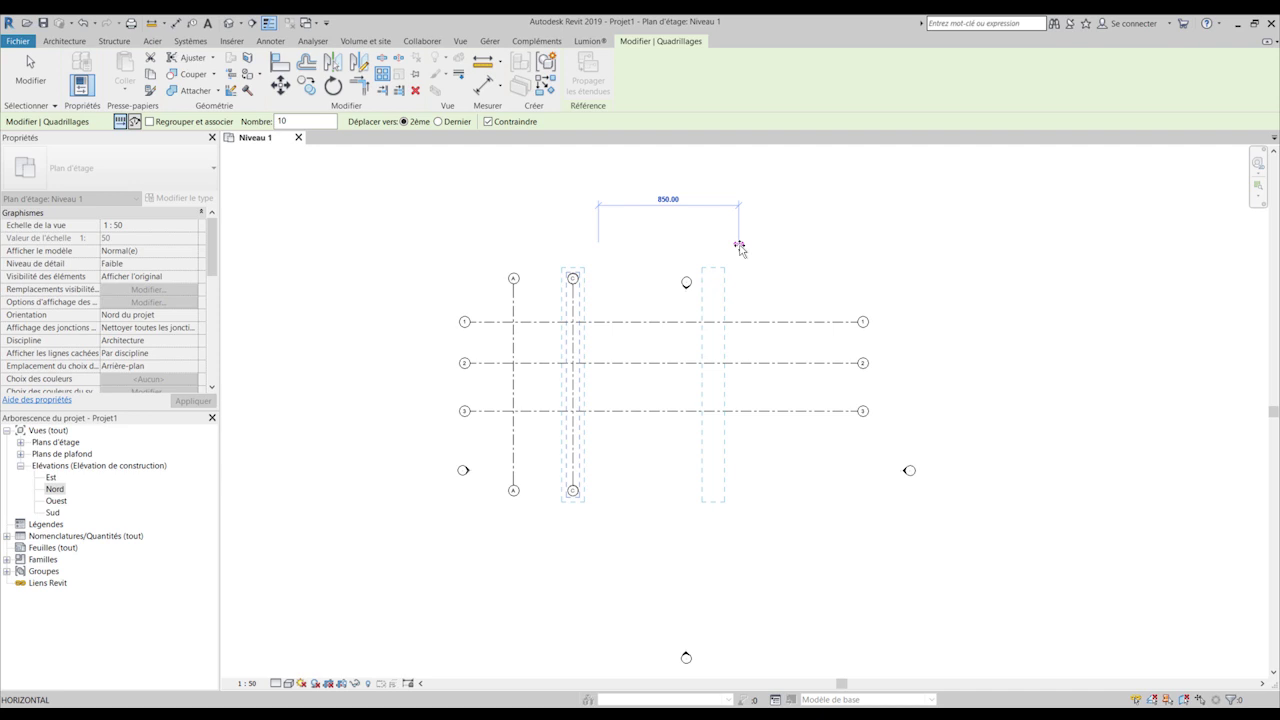
{"action": "type", "text": "500"}
{"action": "key", "text": "Return"}
- Extend the right ends of horizontal grid lines 1 to 3 past grid line K and lengthen the vertical grid lines downward
{"action": "scroll", "coordinate": [736, 258], "scroll_direction": "down", "scroll_amount": 4}
{"action": "scroll", "coordinate": [1034, 281], "scroll_direction": "up", "scroll_amount": 2}
{"action": "scroll", "coordinate": [1034, 281], "scroll_direction": "down", "scroll_amount": 2}
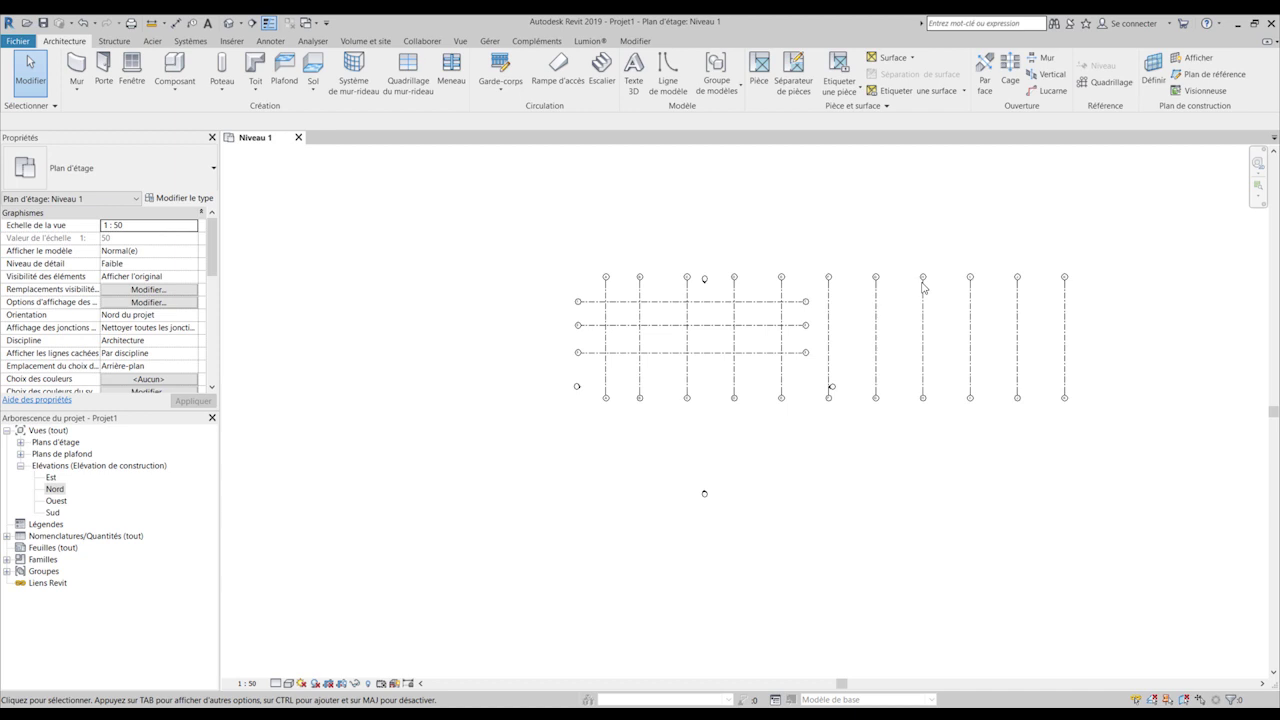
{"action": "key", "text": "z"}
{"action": "key", "text": "f"}
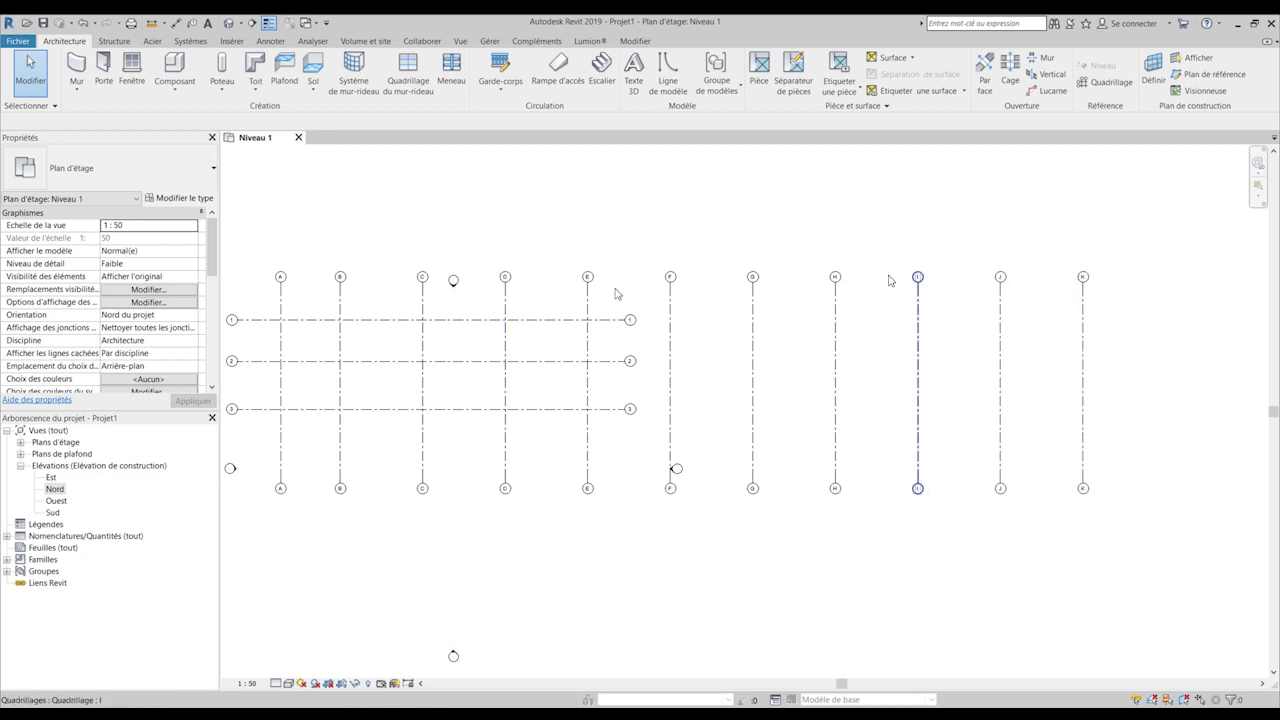
{"action": "left_click_drag", "start_coordinate": [636, 298], "coordinate": [612, 427]}
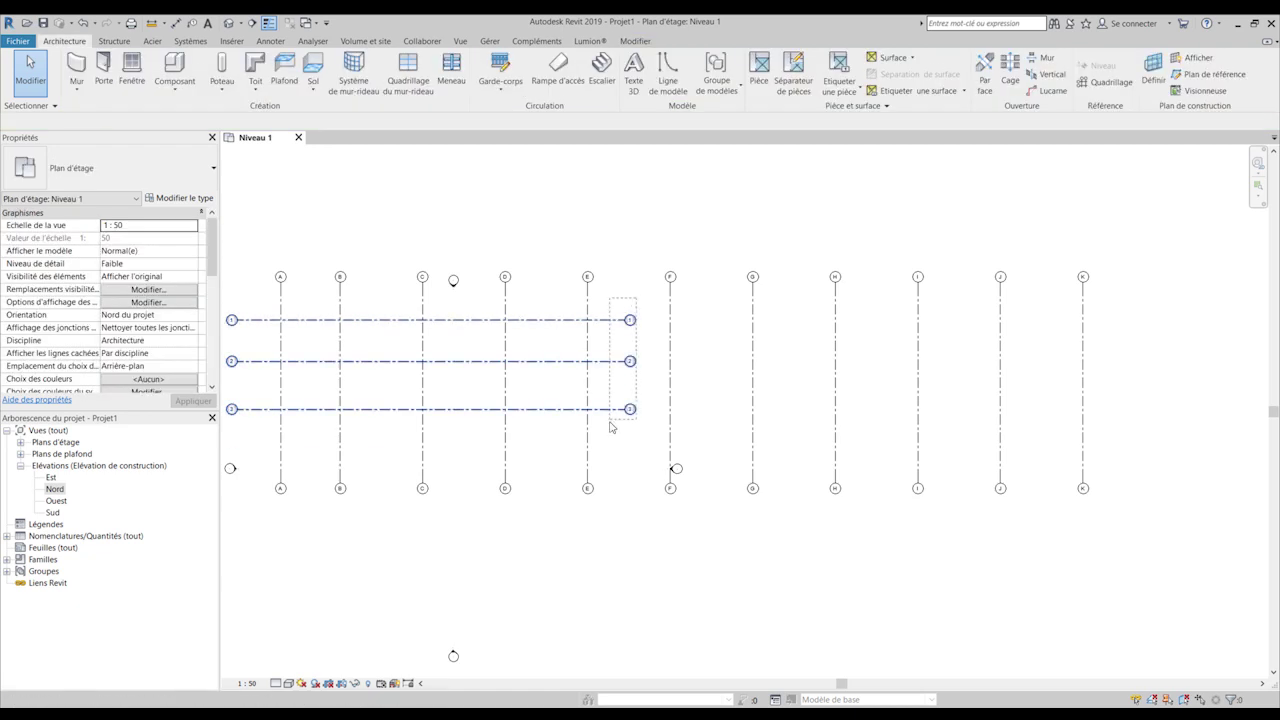
{"action": "left_click_drag", "start_coordinate": [612, 427], "coordinate": [612, 427]}
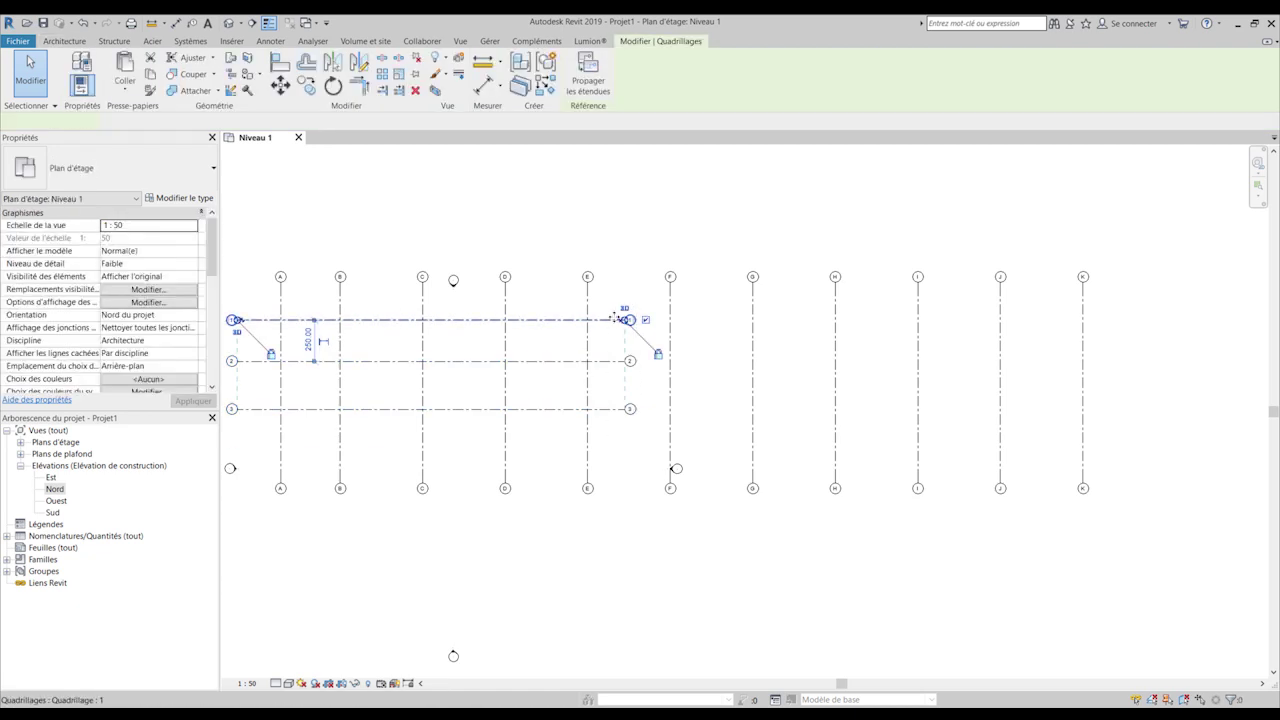
{"action": "scroll", "coordinate": [613, 327], "scroll_direction": "up", "scroll_amount": 2}
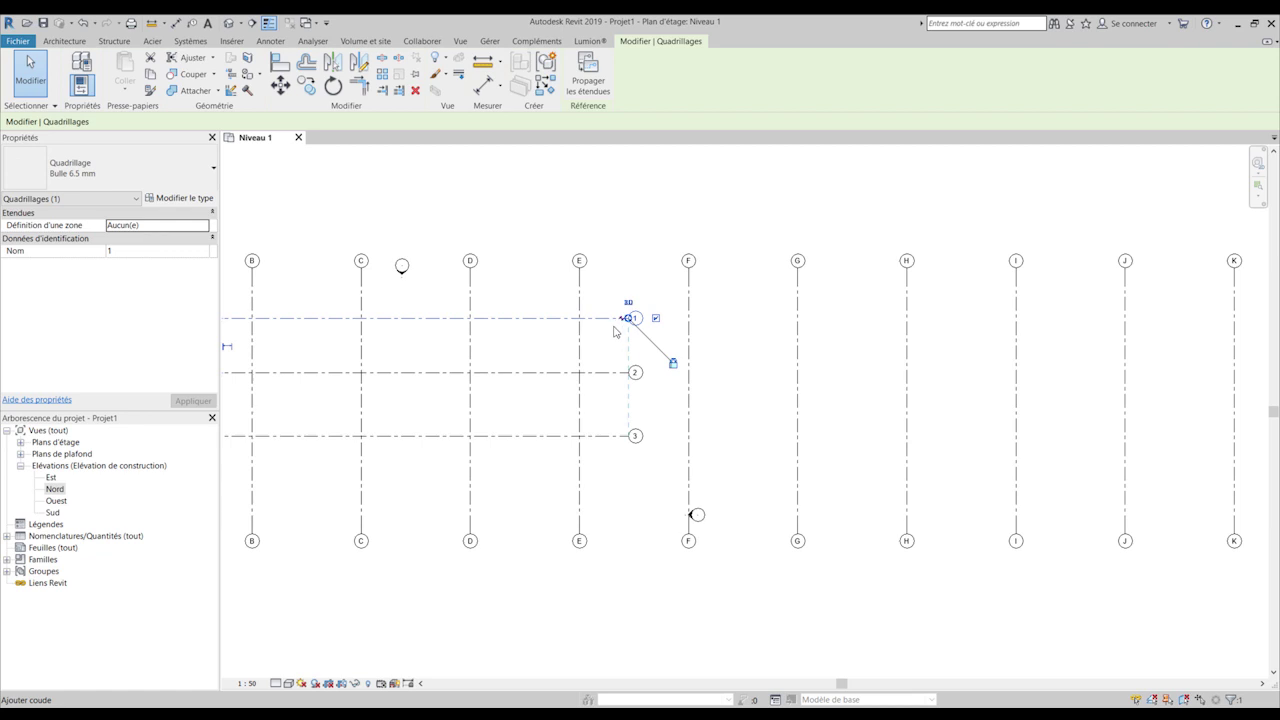
{"action": "left_click_drag", "start_coordinate": [617, 322], "coordinate": [1167, 333]}
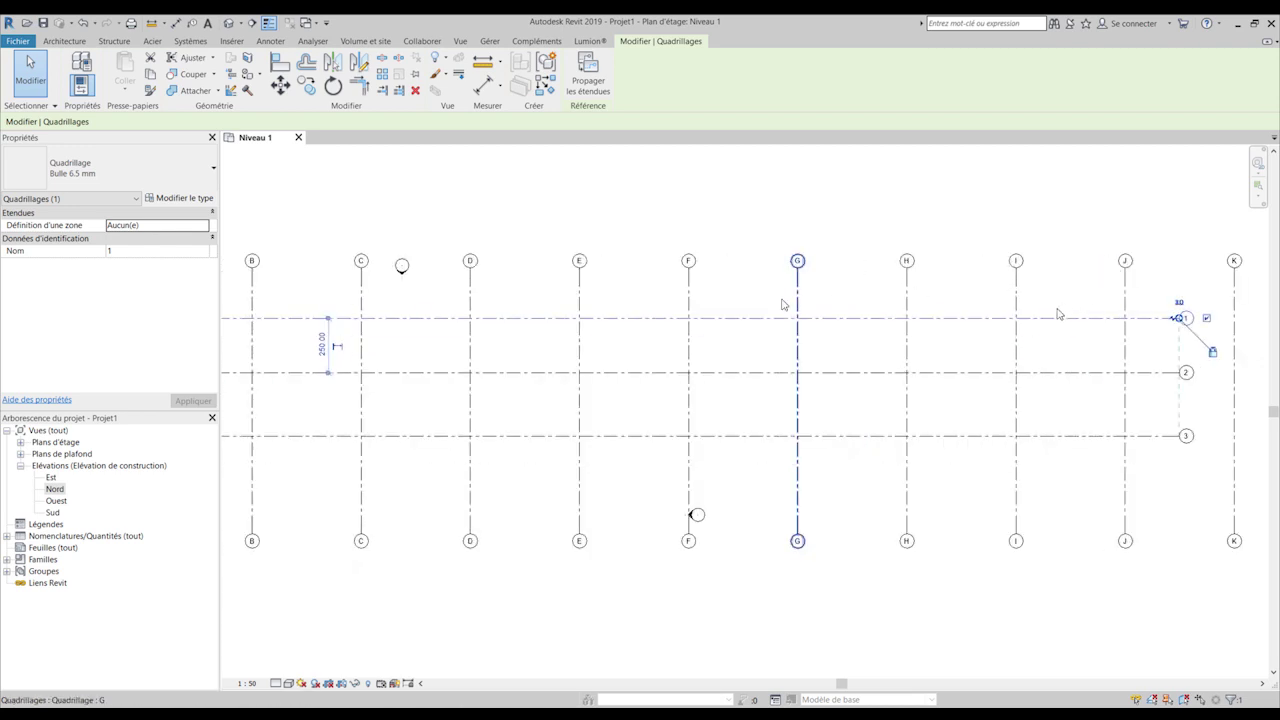
{"action": "scroll", "coordinate": [1043, 334], "scroll_direction": "up", "scroll_amount": 1}
{"action": "left_click_drag", "start_coordinate": [1043, 332], "coordinate": [1196, 332]}
{"action": "left_click", "coordinate": [926, 228]}
{"action": "scroll", "coordinate": [918, 270], "scroll_direction": "down", "scroll_amount": 3}
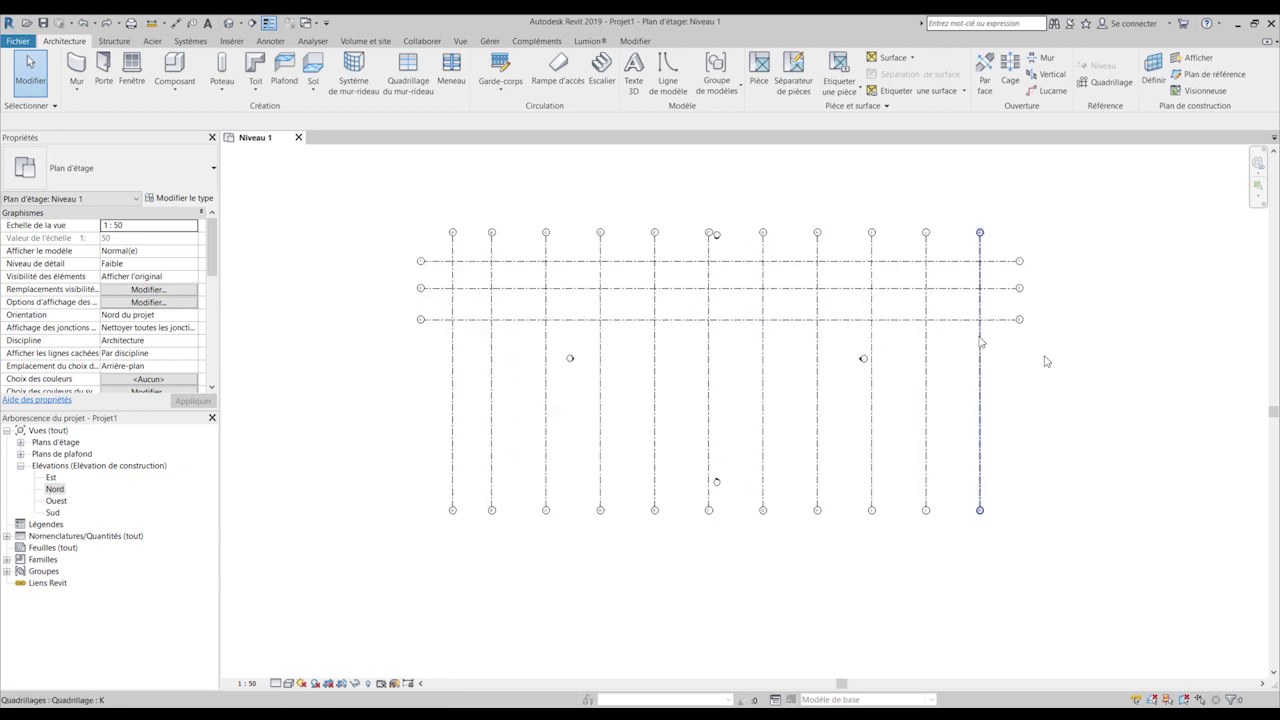
{"action": "scroll", "coordinate": [1053, 351], "scroll_direction": "down", "scroll_amount": 1}
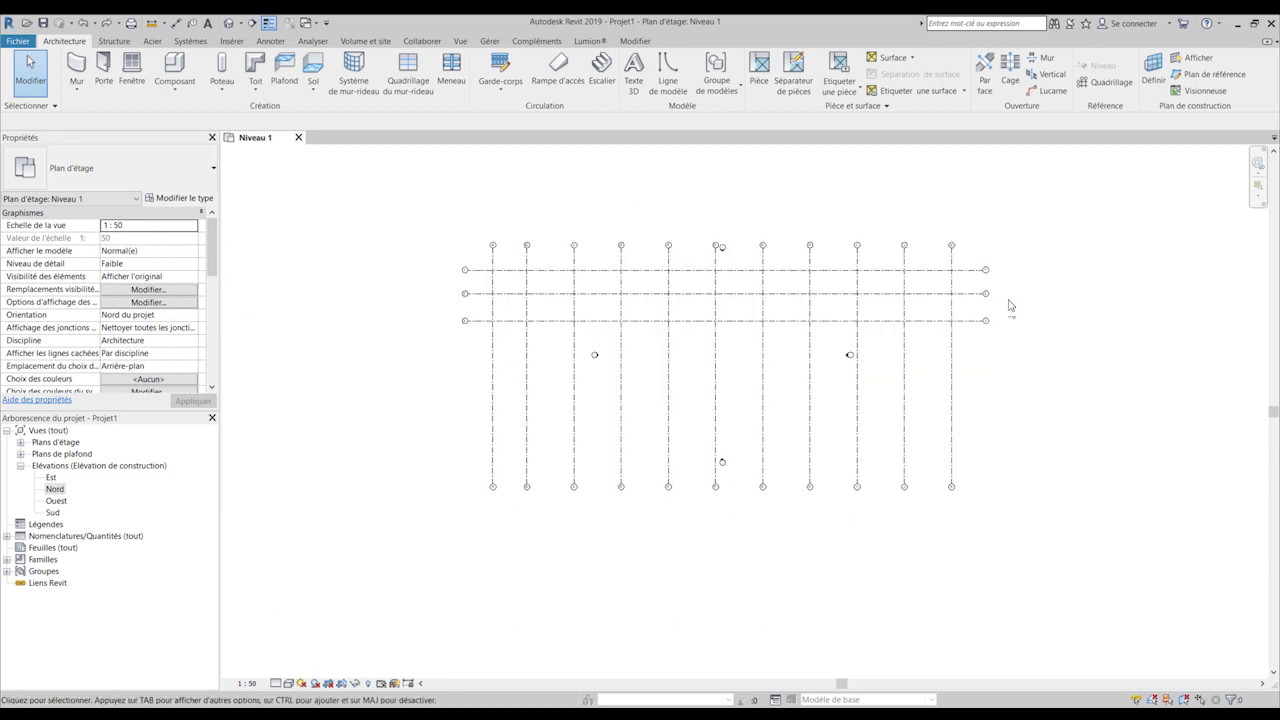
- Copy horizontal grid line 3 straight down by 230, with constrained movement and multiple copies enabled
{"action": "scroll", "coordinate": [1009, 312], "scroll_direction": "up", "scroll_amount": 3}
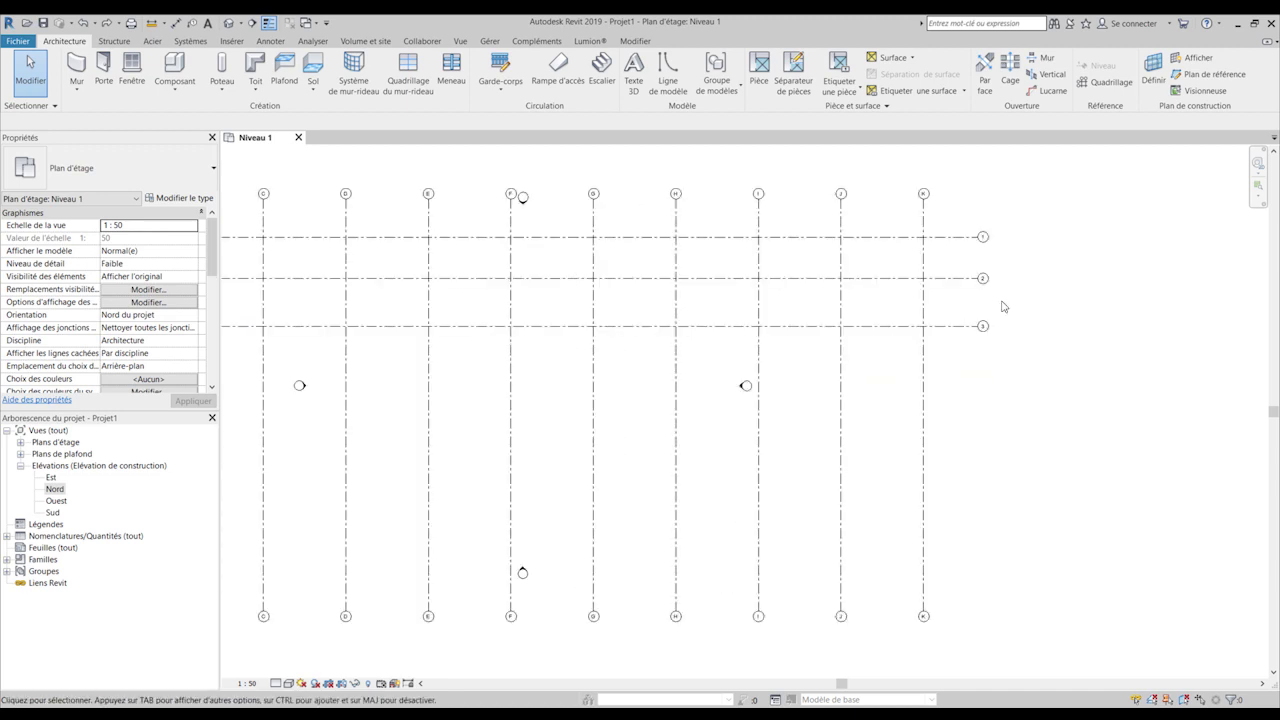
{"action": "left_click_drag", "start_coordinate": [1000, 305], "coordinate": [957, 364]}
{"action": "left_click", "coordinate": [957, 364]}
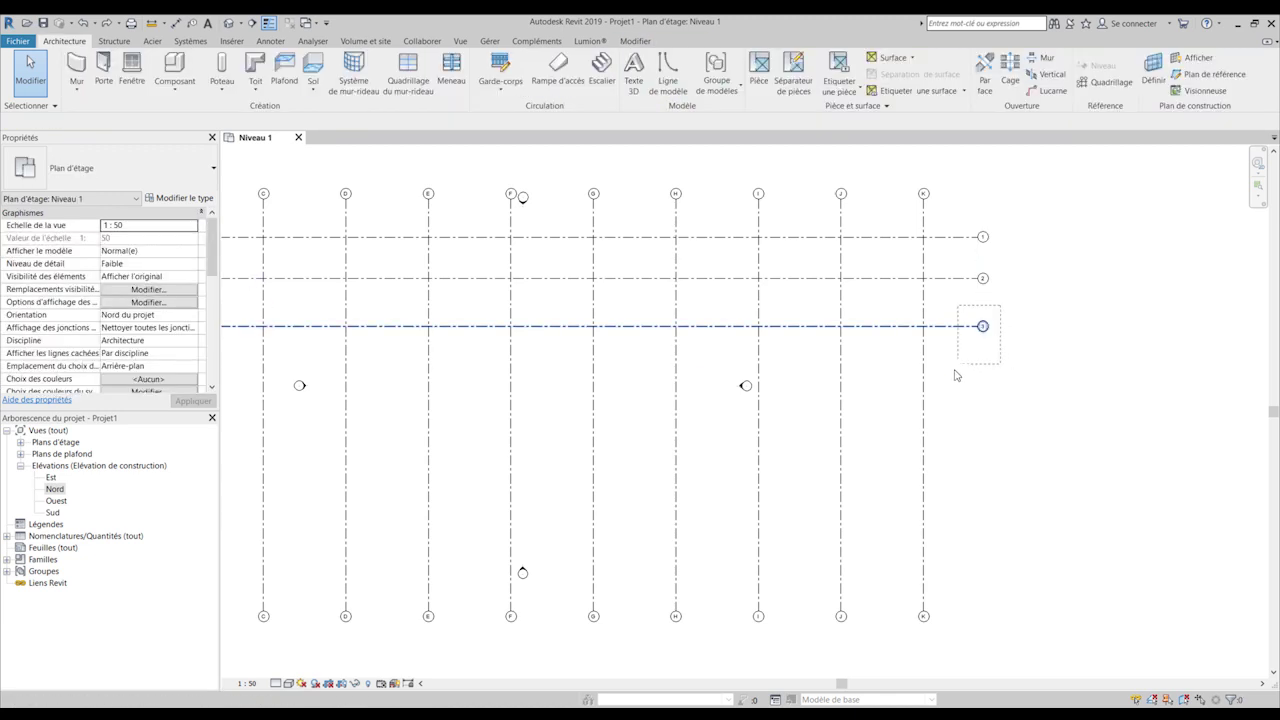
{"action": "key", "text": "c"}
{"action": "key", "text": "o"}
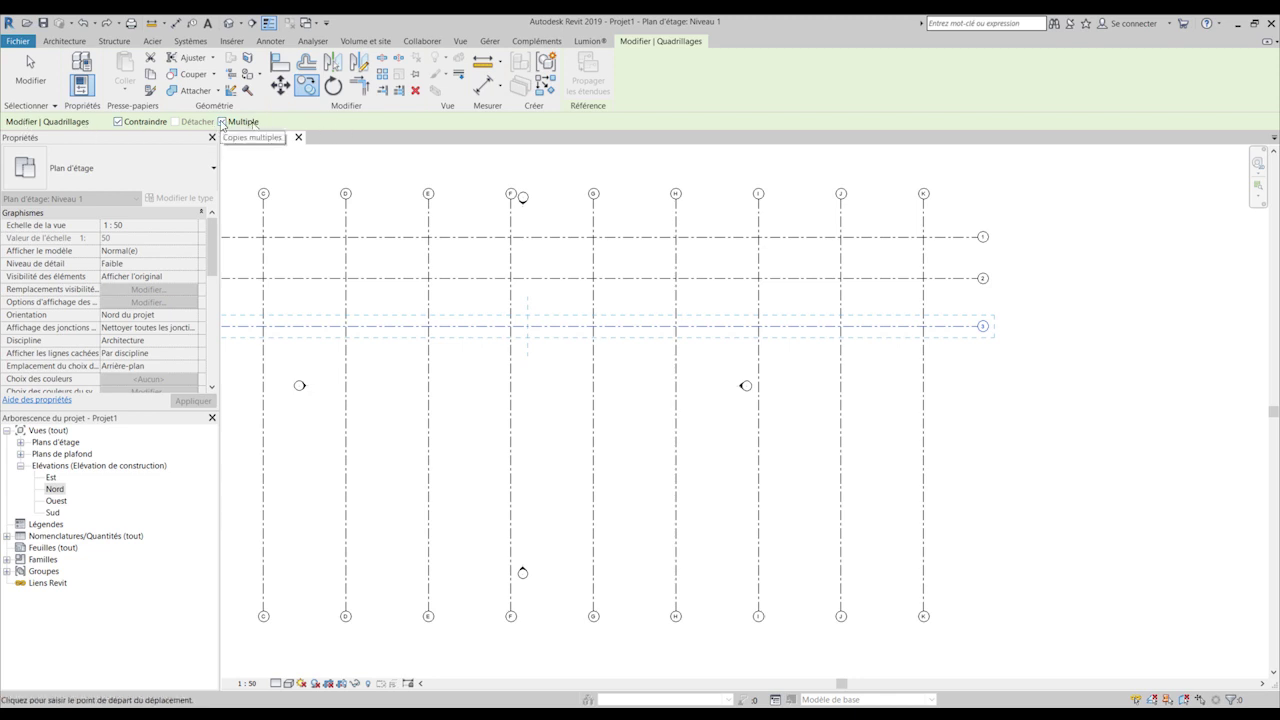
{"action": "scroll", "coordinate": [892, 348], "scroll_direction": "down", "scroll_amount": 2}
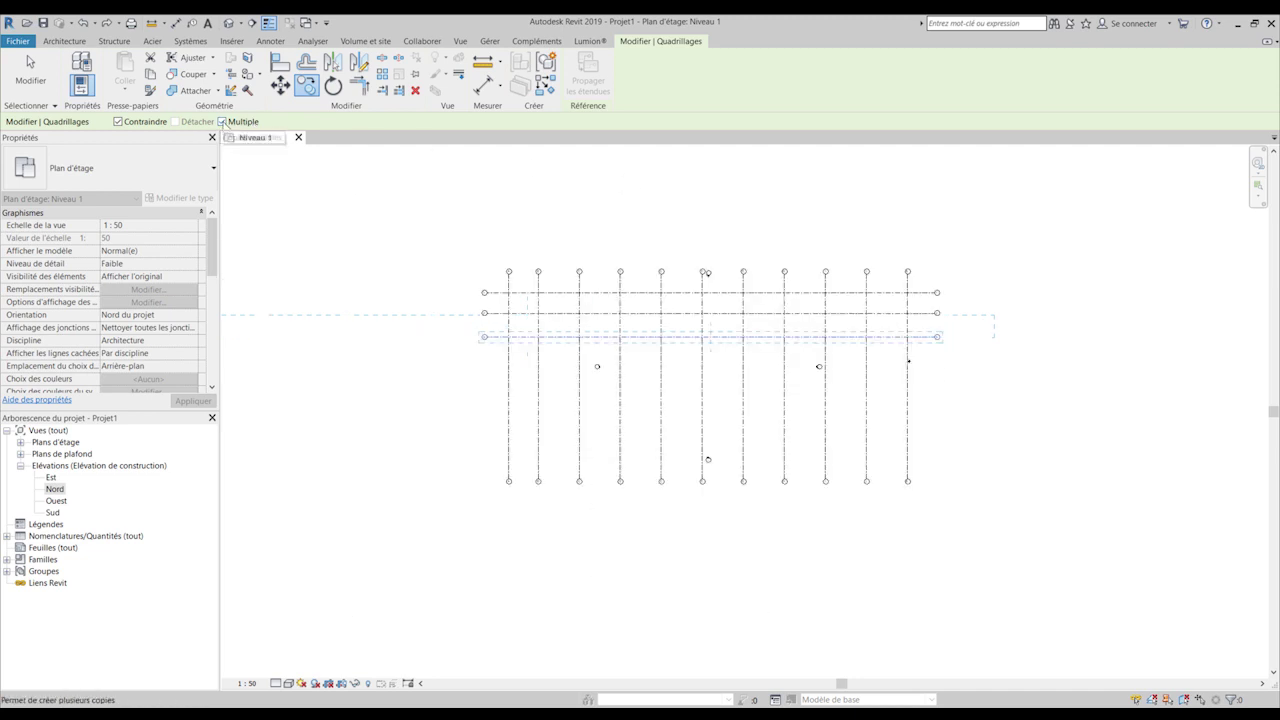
{"action": "left_click", "coordinate": [995, 338]}
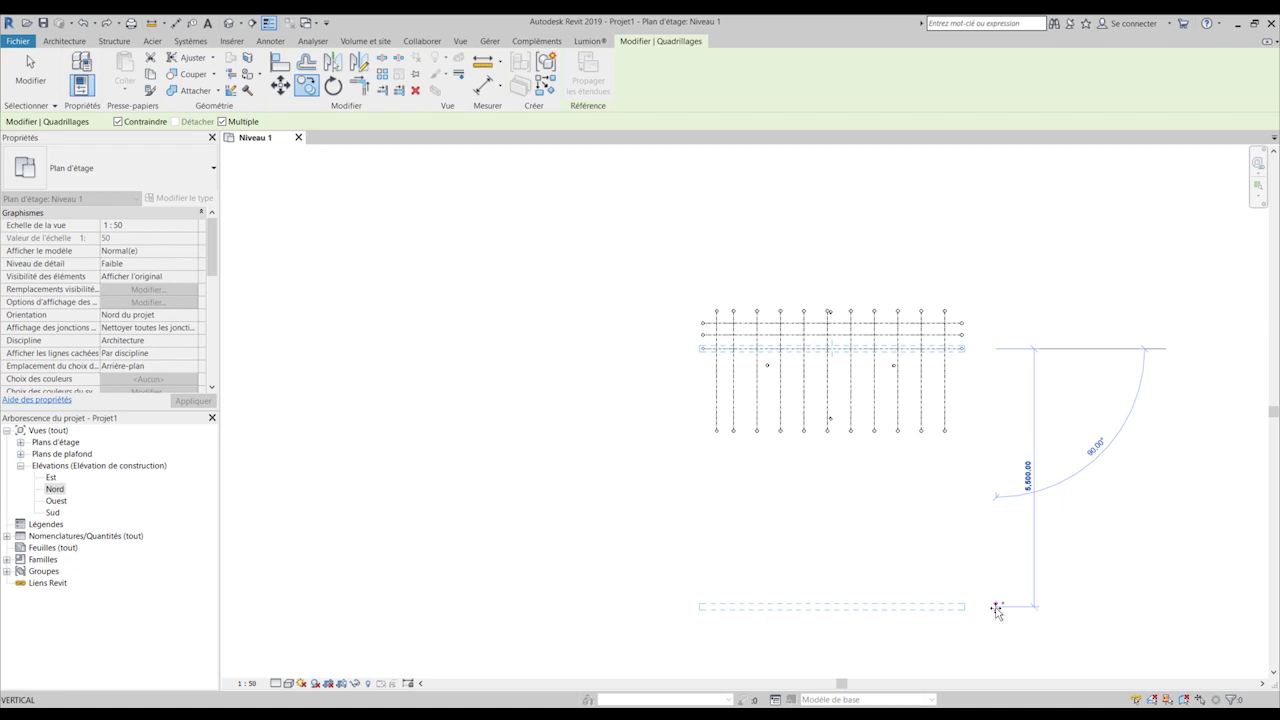
{"action": "type", "text": "230"}
{"action": "key", "text": "Return"}
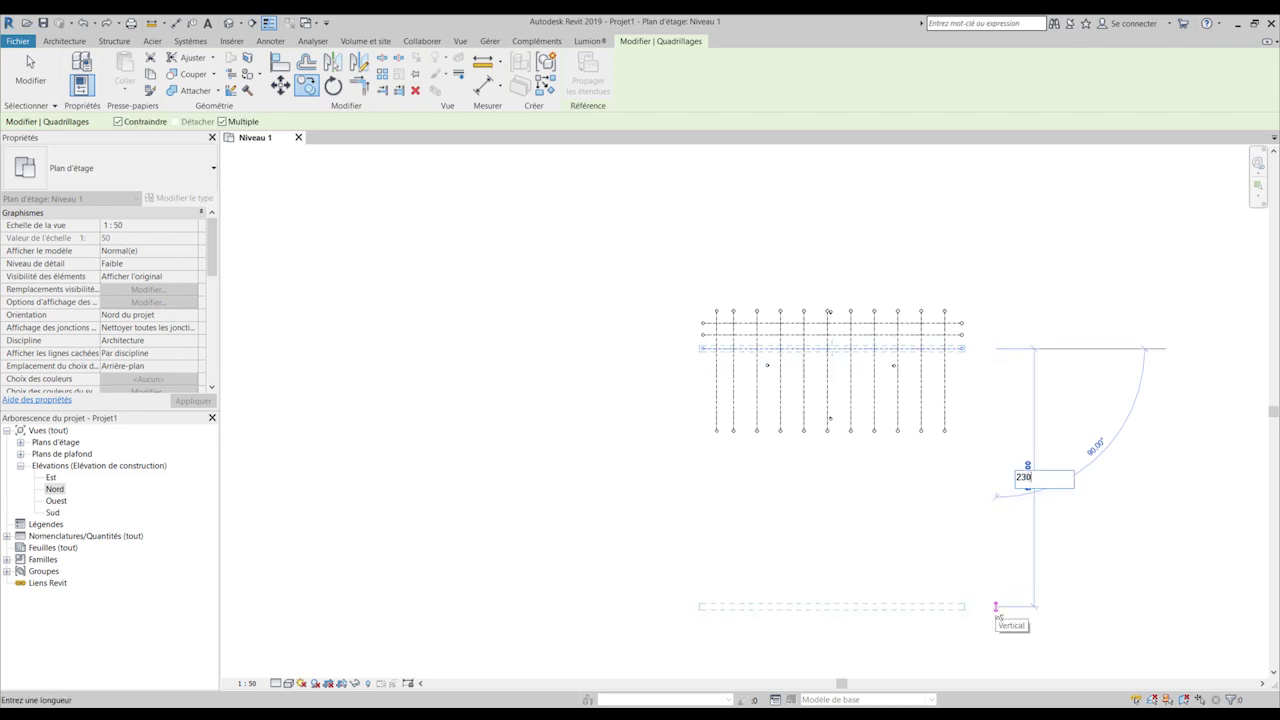
- Place five more horizontal grid line copies downward at successive spacings of 480, 100, 260, 350 and 455, and end the copying
{"action": "type", "text": "480"}
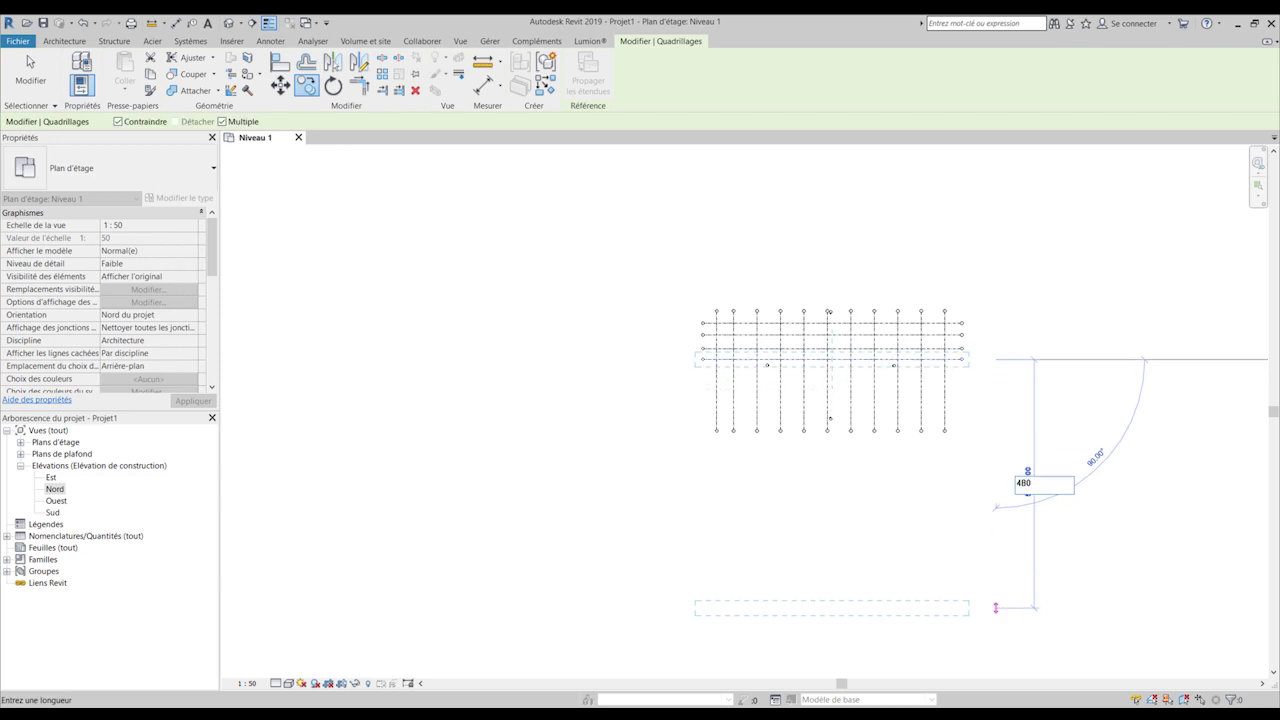
{"action": "key", "text": "Return"}
{"action": "type", "text": "100"}
{"action": "key", "text": "Return"}
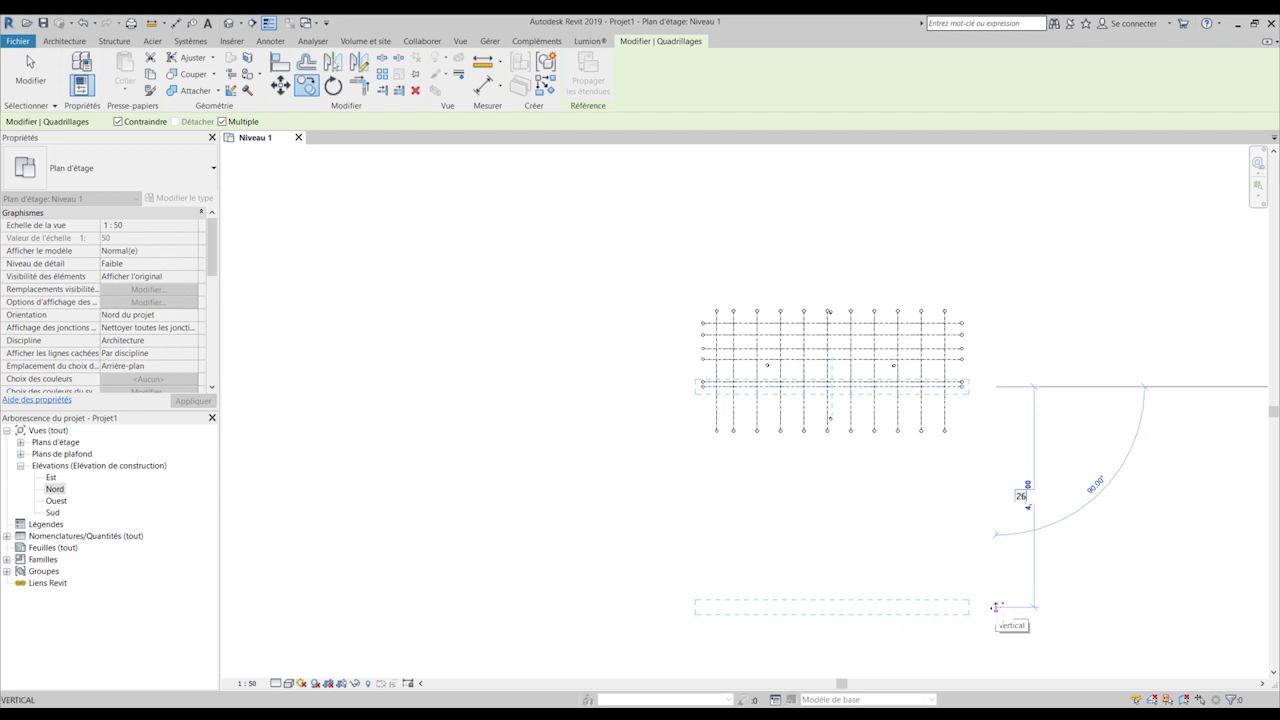
{"action": "type", "text": "50"}
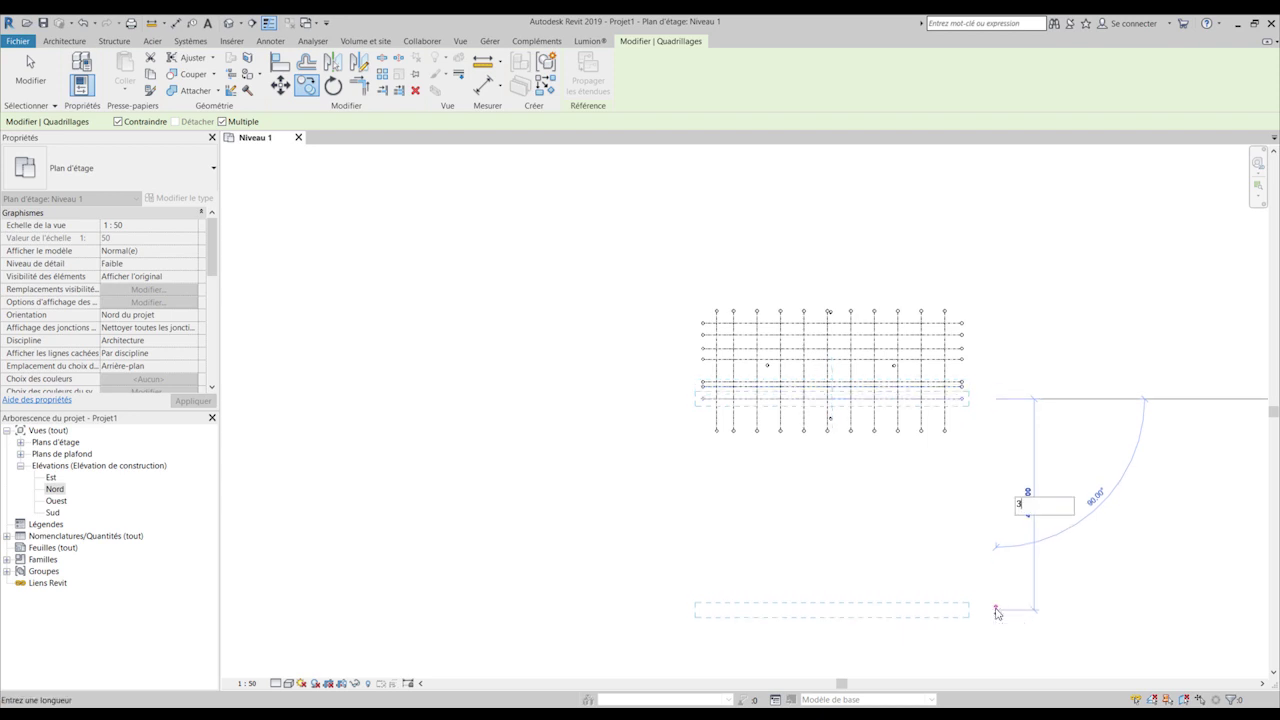
{"action": "type", "text": "350"}
{"action": "key", "text": "Return"}
{"action": "type", "text": "450"}
{"action": "key", "text": "Return"}
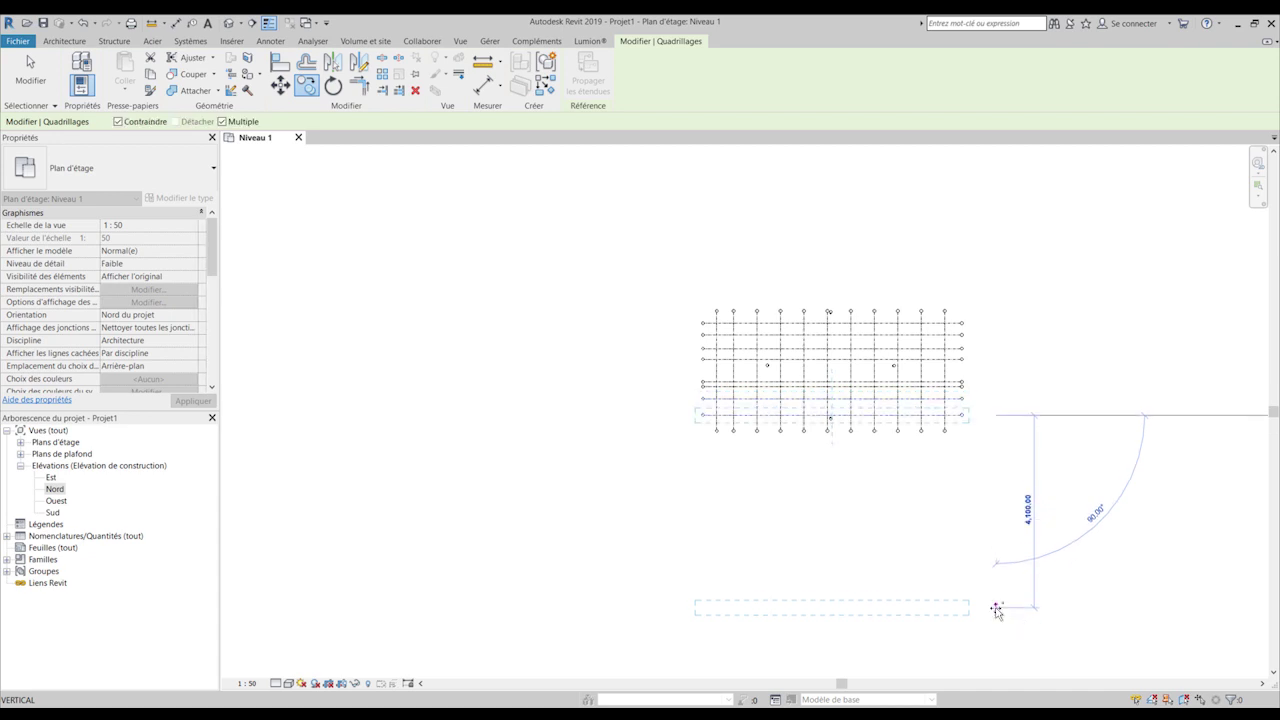
{"action": "key", "text": "Escape"}
{"action": "key", "text": "Escape"}
- Check the spacings between horizontal grid lines O, P and Q with a temporary aligned dimension
{"action": "scroll", "coordinate": [950, 416], "scroll_direction": "up", "scroll_amount": 5}
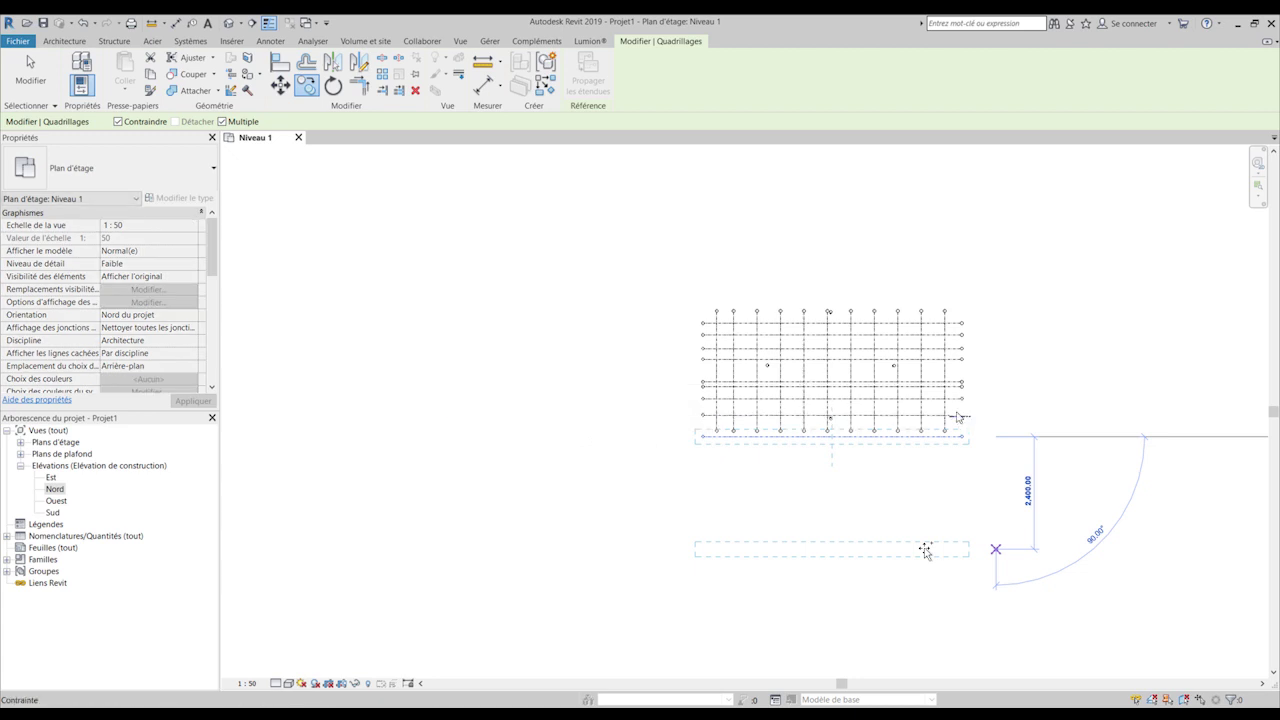
{"action": "scroll", "coordinate": [963, 415], "scroll_direction": "up", "scroll_amount": 5}
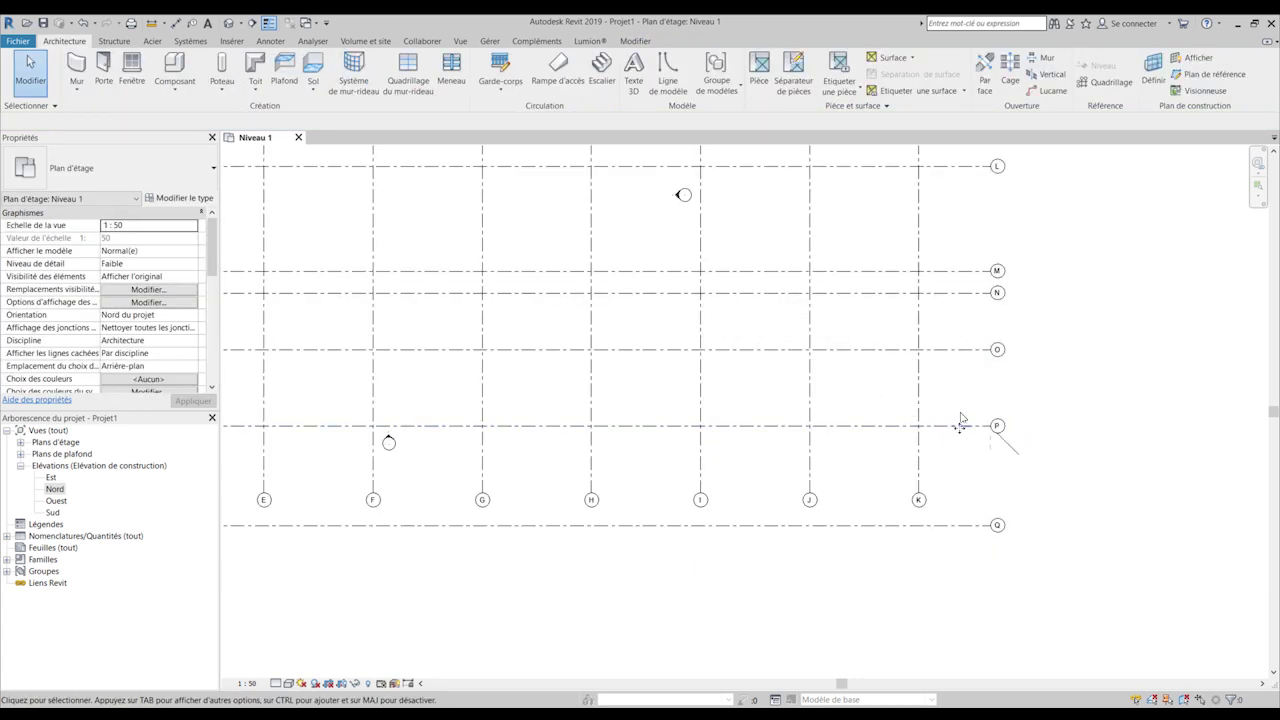
{"action": "left_click", "coordinate": [988, 426]}
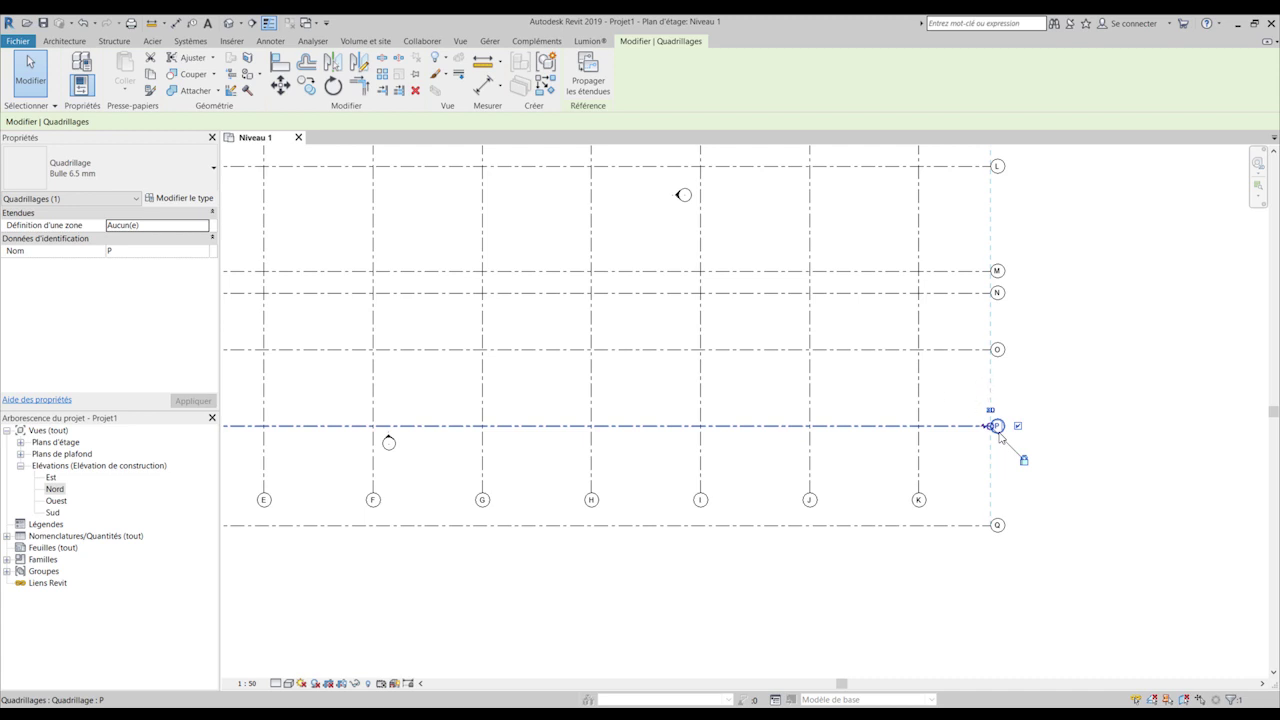
{"action": "scroll", "coordinate": [937, 396], "scroll_direction": "up", "scroll_amount": 1}
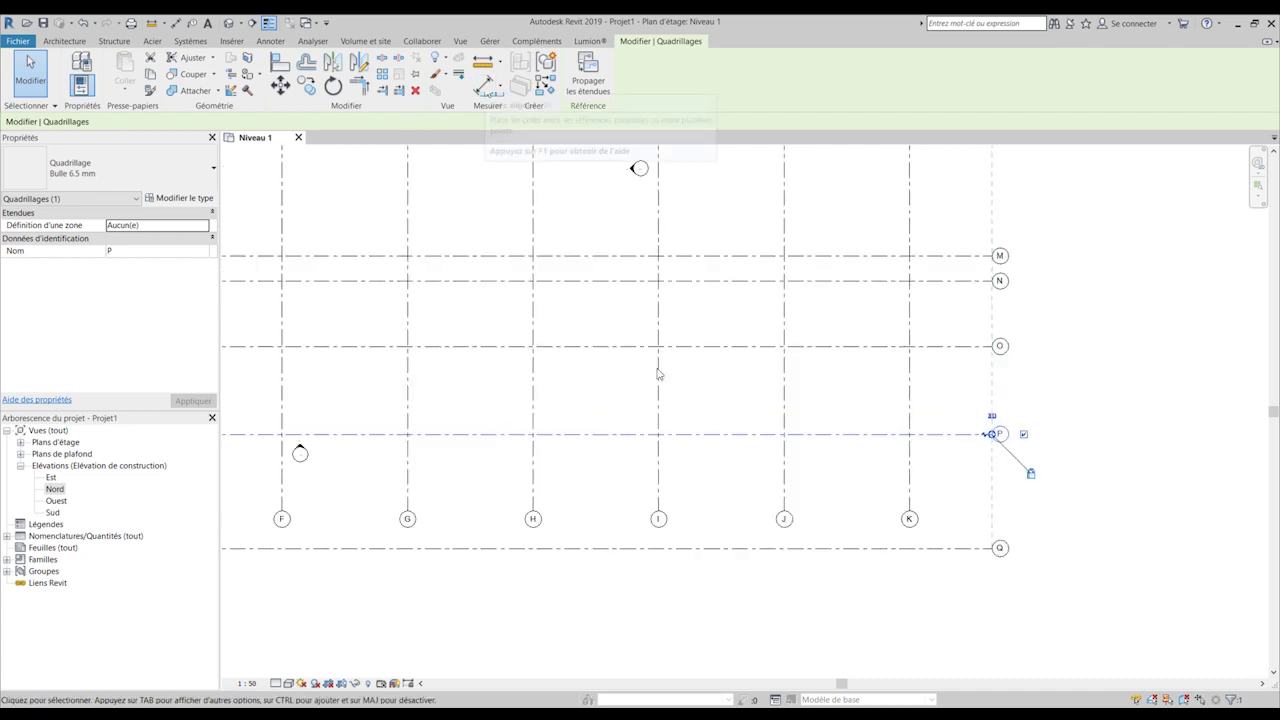
{"action": "key", "text": "d"}
{"action": "key", "text": "i"}
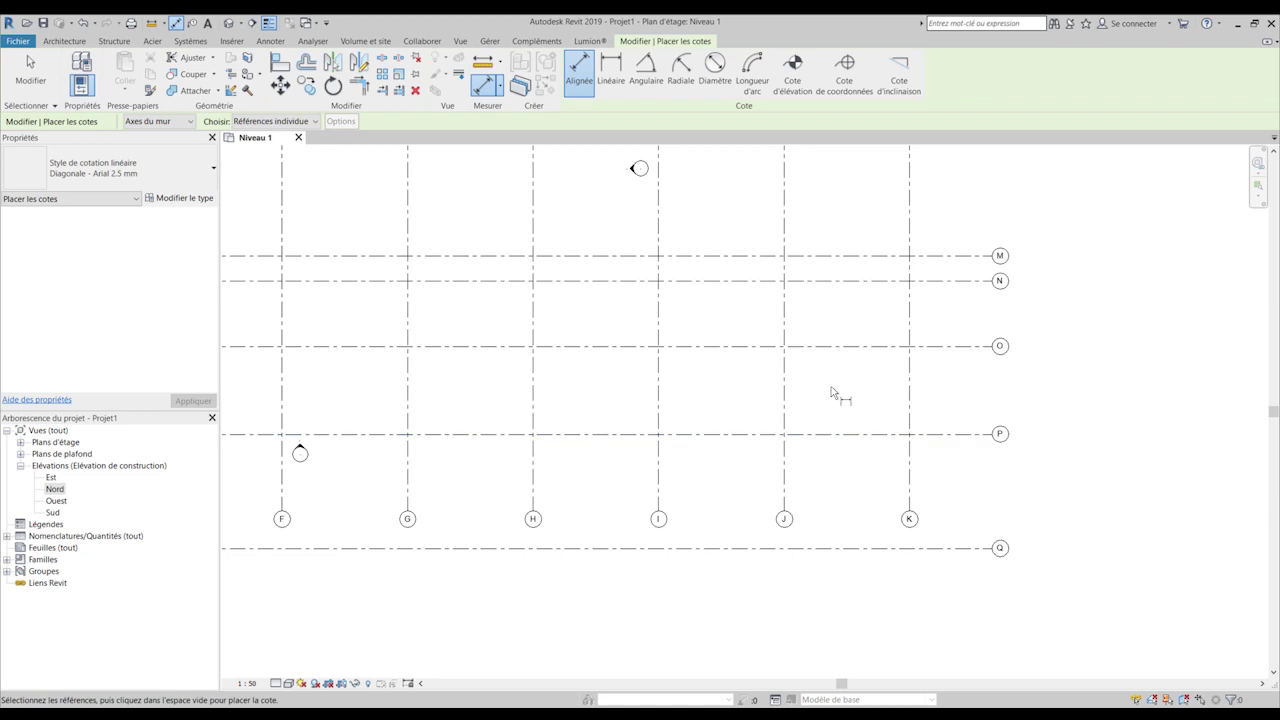
{"action": "scroll", "coordinate": [831, 388], "scroll_direction": "up", "scroll_amount": 2}
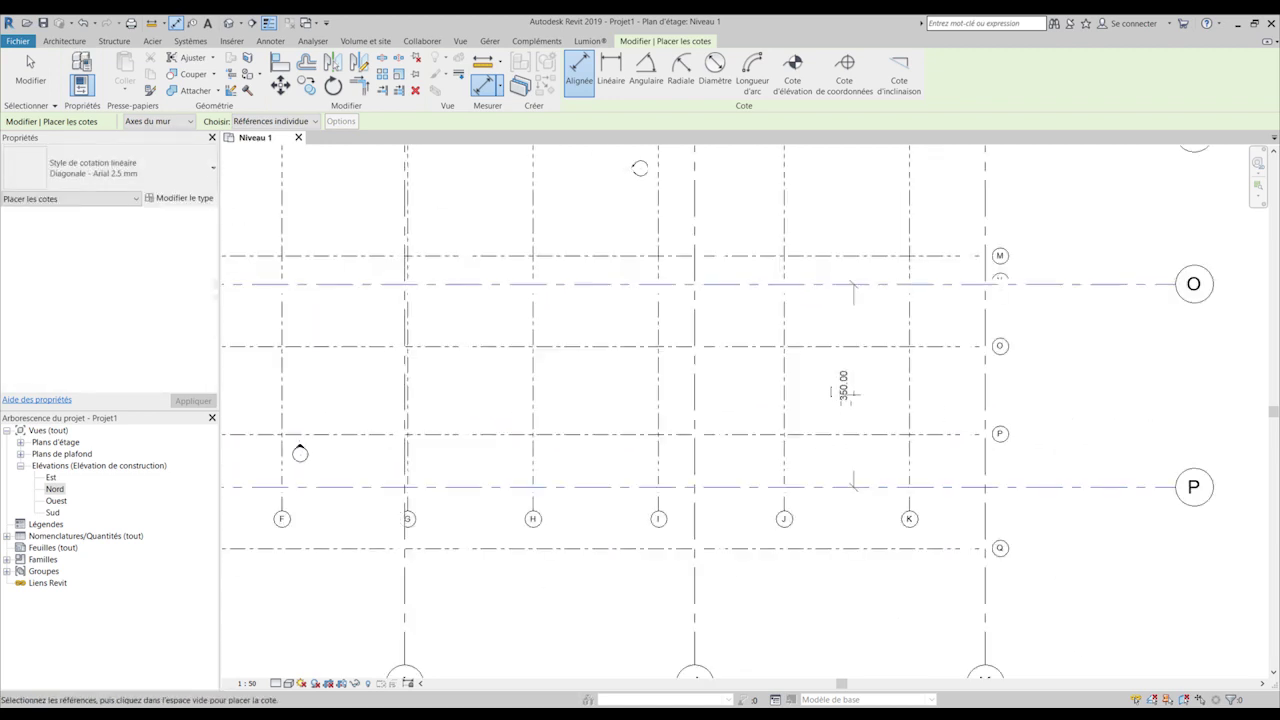
{"action": "scroll", "coordinate": [843, 390], "scroll_direction": "up", "scroll_amount": 2}
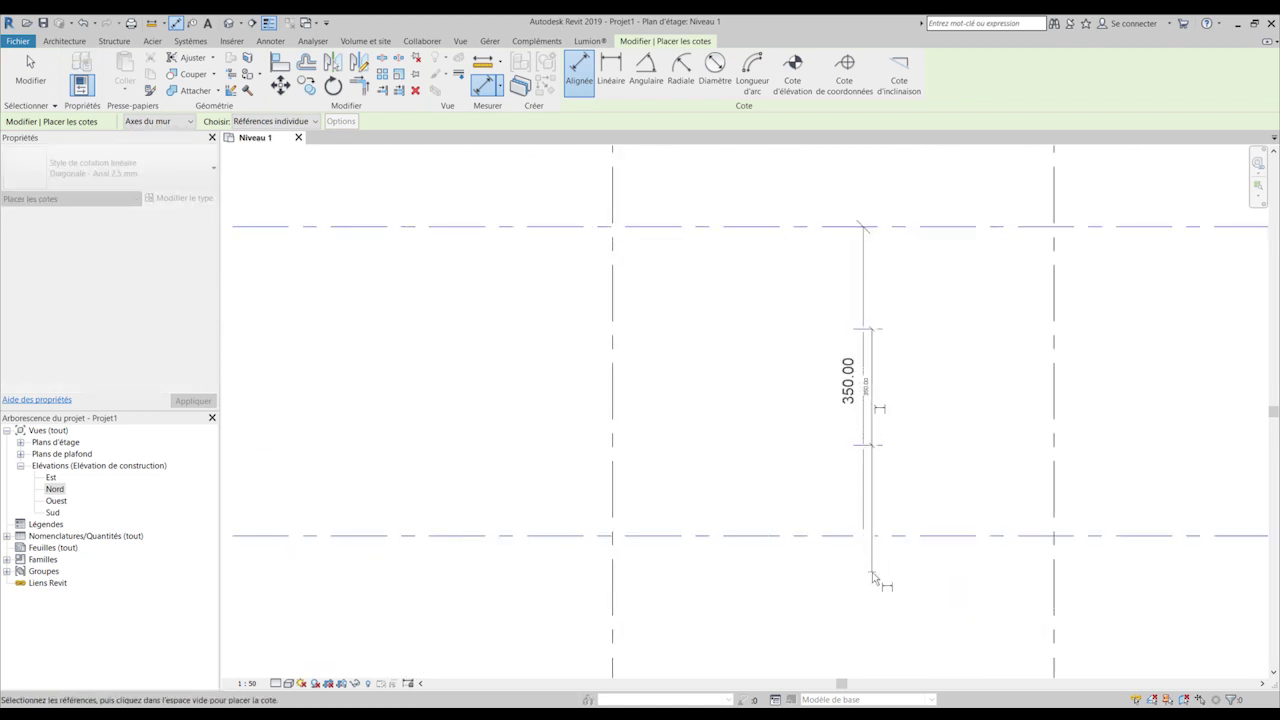
{"action": "scroll", "coordinate": [872, 578], "scroll_direction": "down", "scroll_amount": 3}
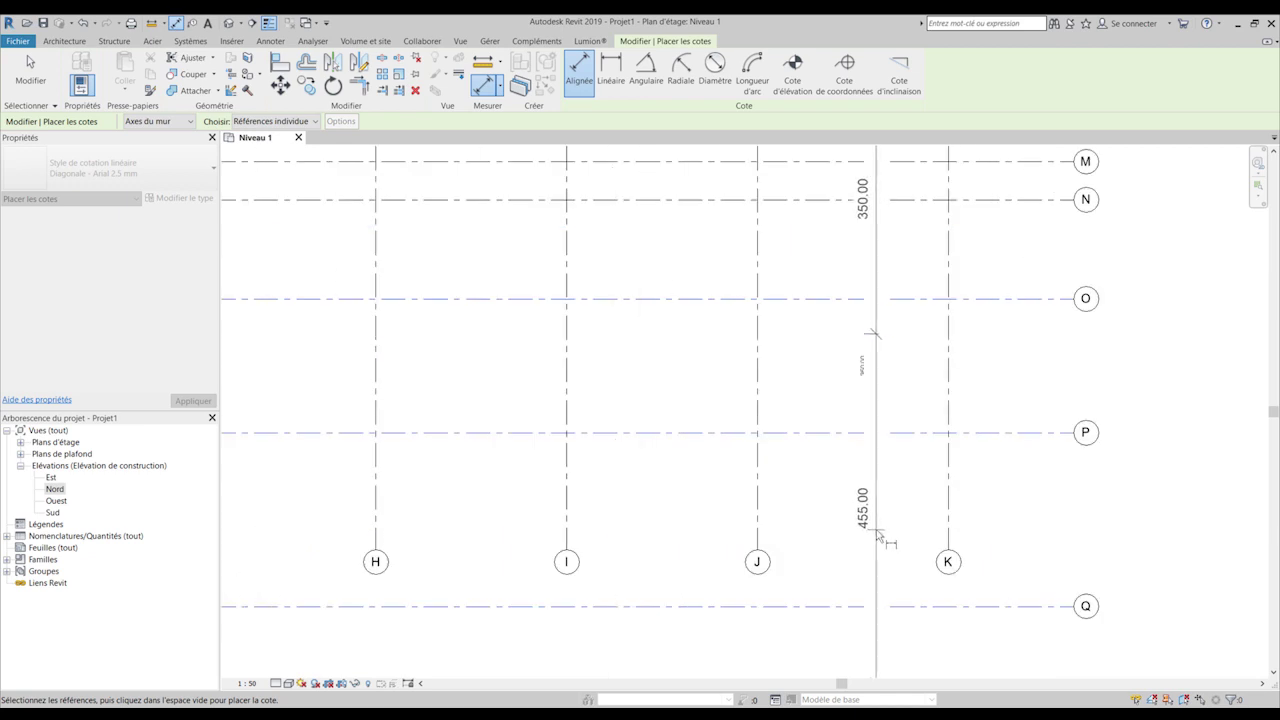
{"action": "scroll", "coordinate": [876, 538], "scroll_direction": "down", "scroll_amount": 2}
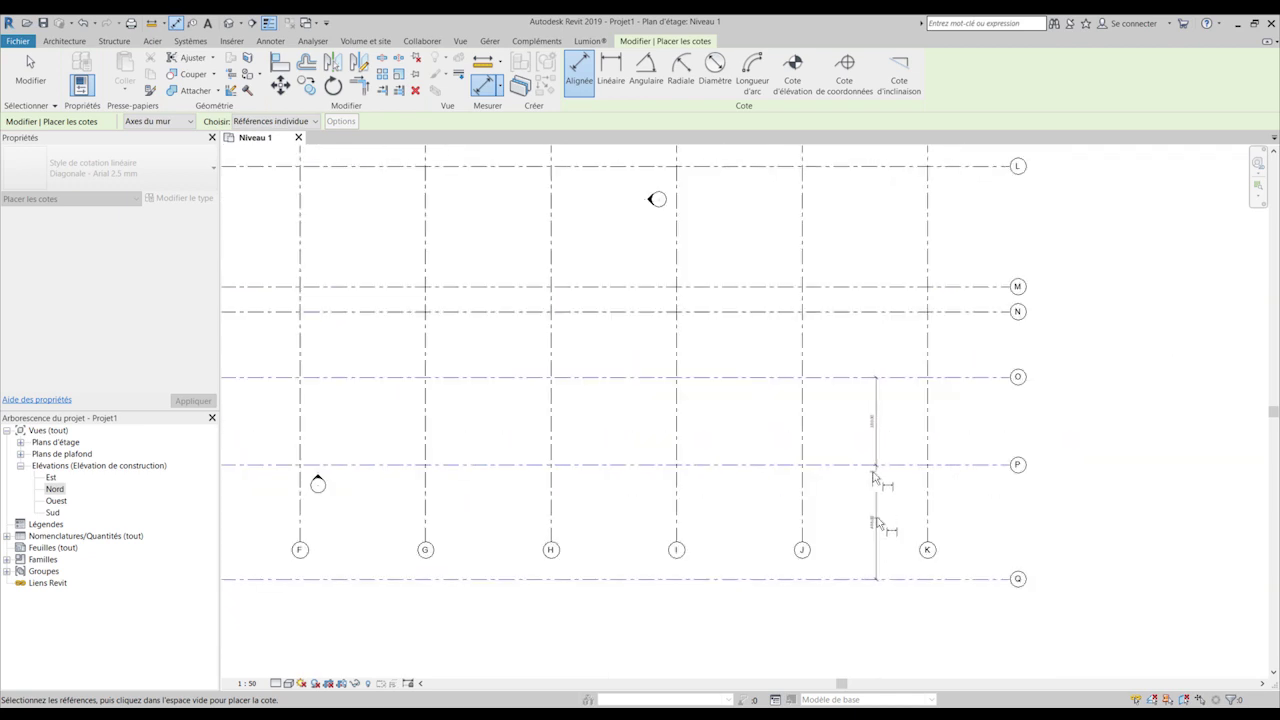
{"action": "left_click", "coordinate": [875, 420]}
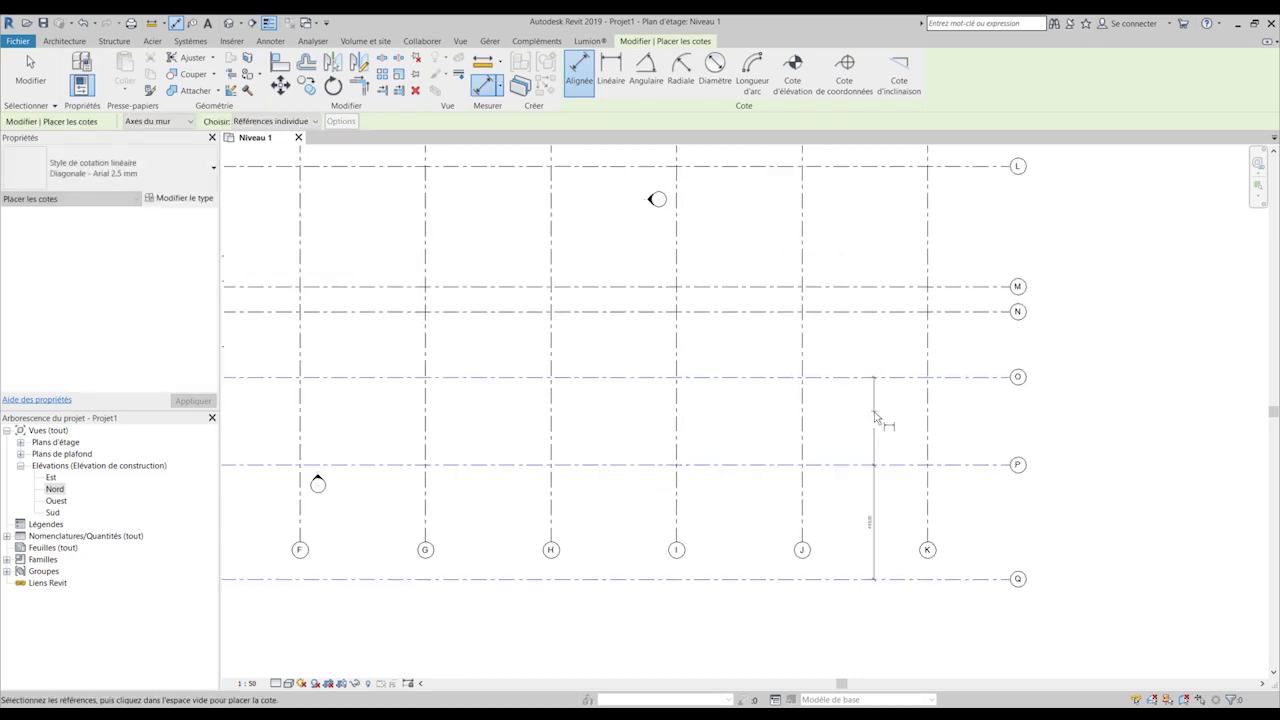
{"action": "key", "text": "Escape"}
- Extend the lower ends of the vertical grid lines down past horizontal grid line Q
{"action": "left_click", "coordinate": [910, 482]}
{"action": "scroll", "coordinate": [883, 530], "scroll_direction": "down", "scroll_amount": 2}
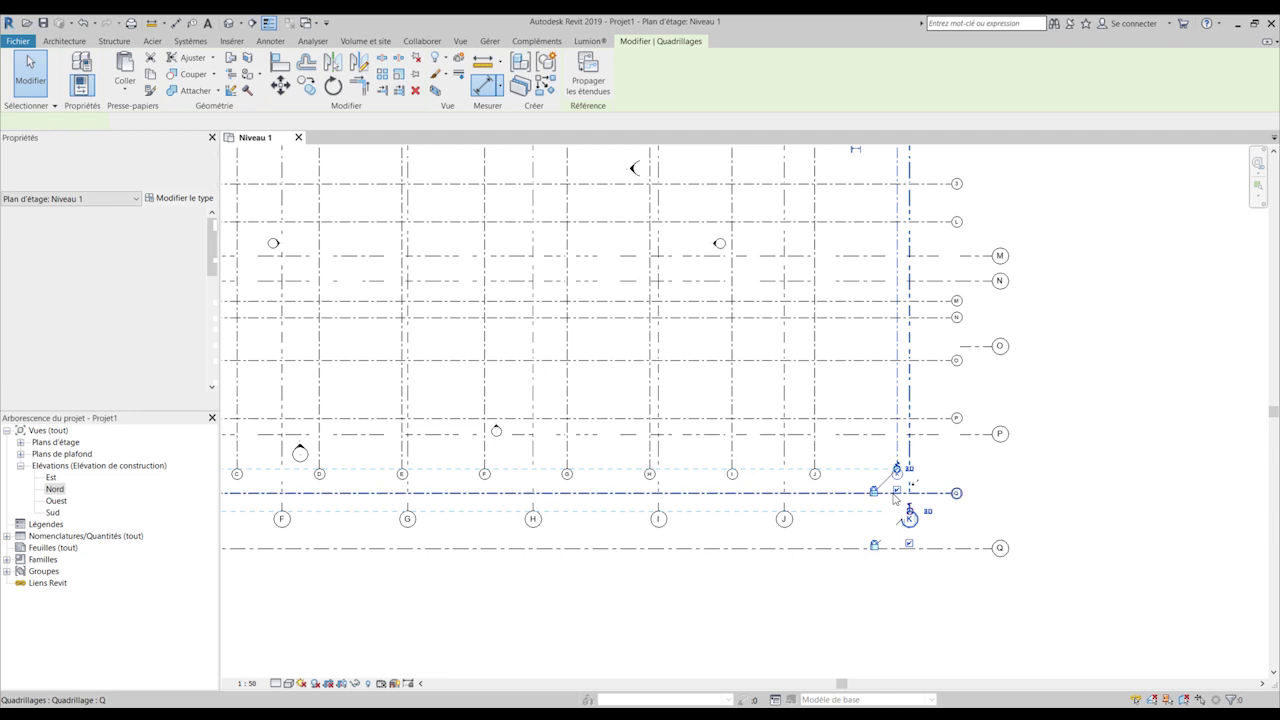
{"action": "left_click_drag", "start_coordinate": [897, 469], "coordinate": [896, 580]}
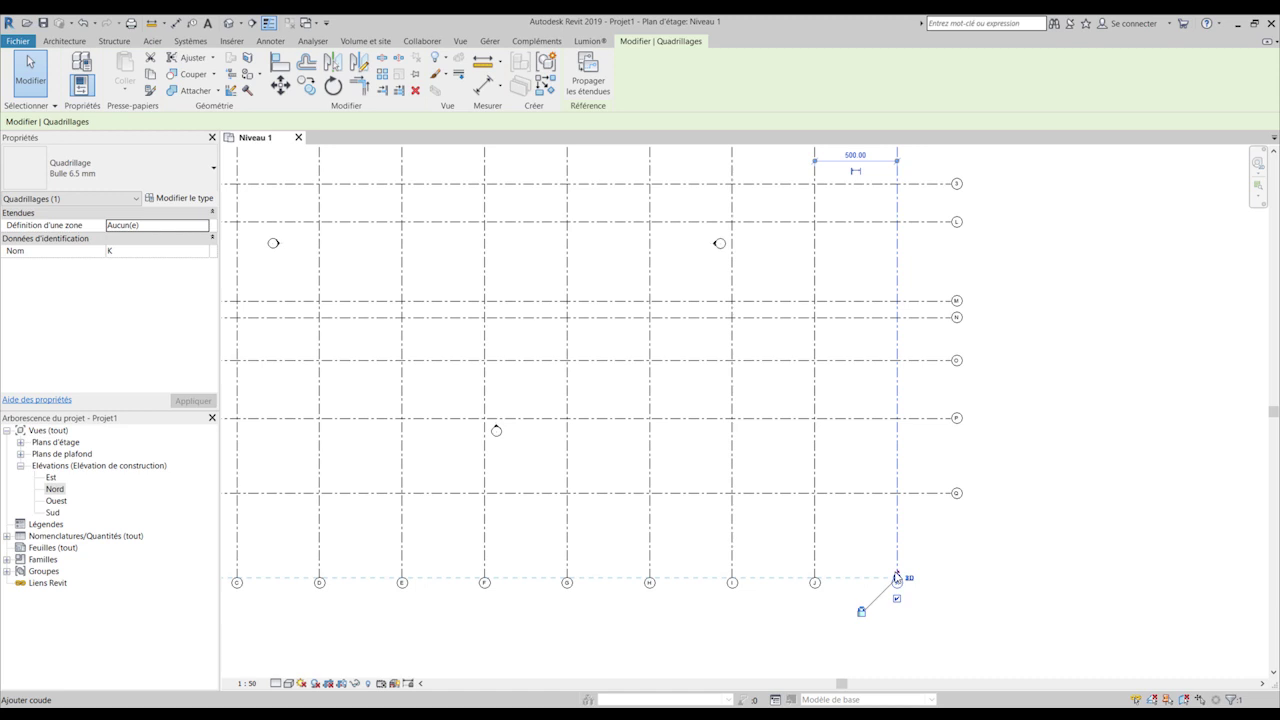
{"action": "scroll", "coordinate": [923, 466], "scroll_direction": "down", "scroll_amount": 3}
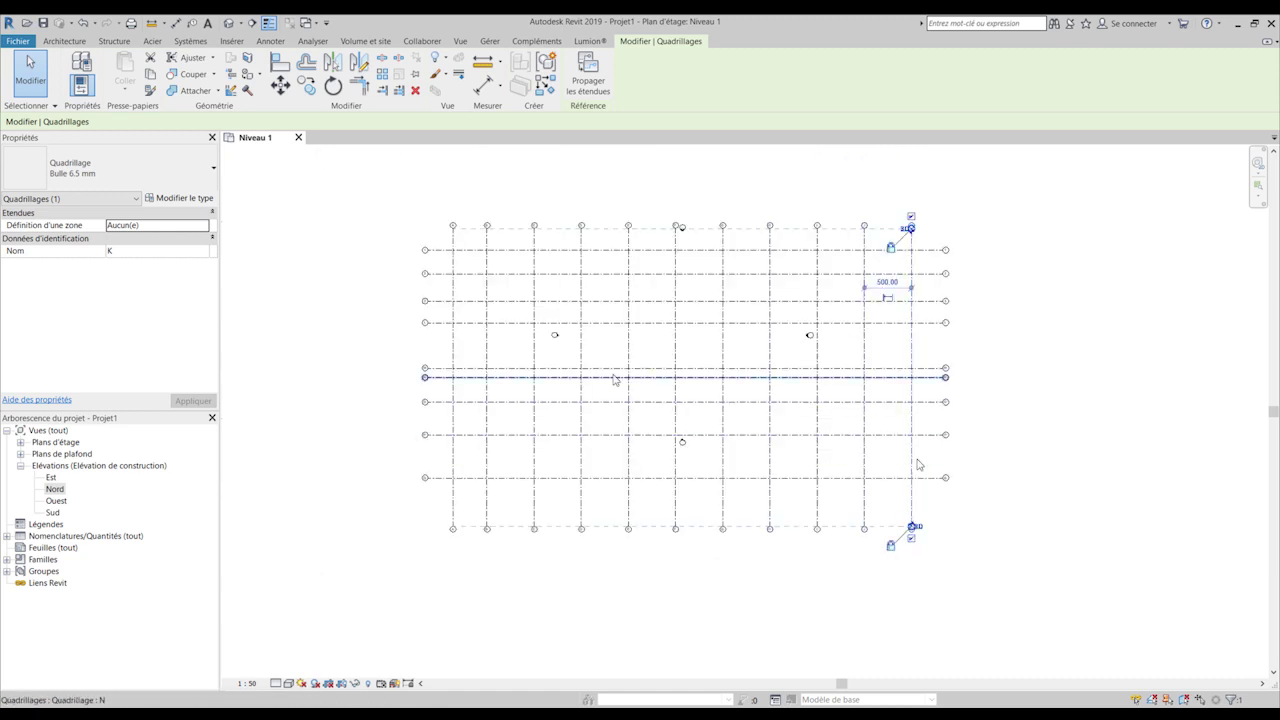
- Clear the grid line selection and open the Nord elevation to view its levels against the grid lines
{"action": "key", "text": "Escape"}
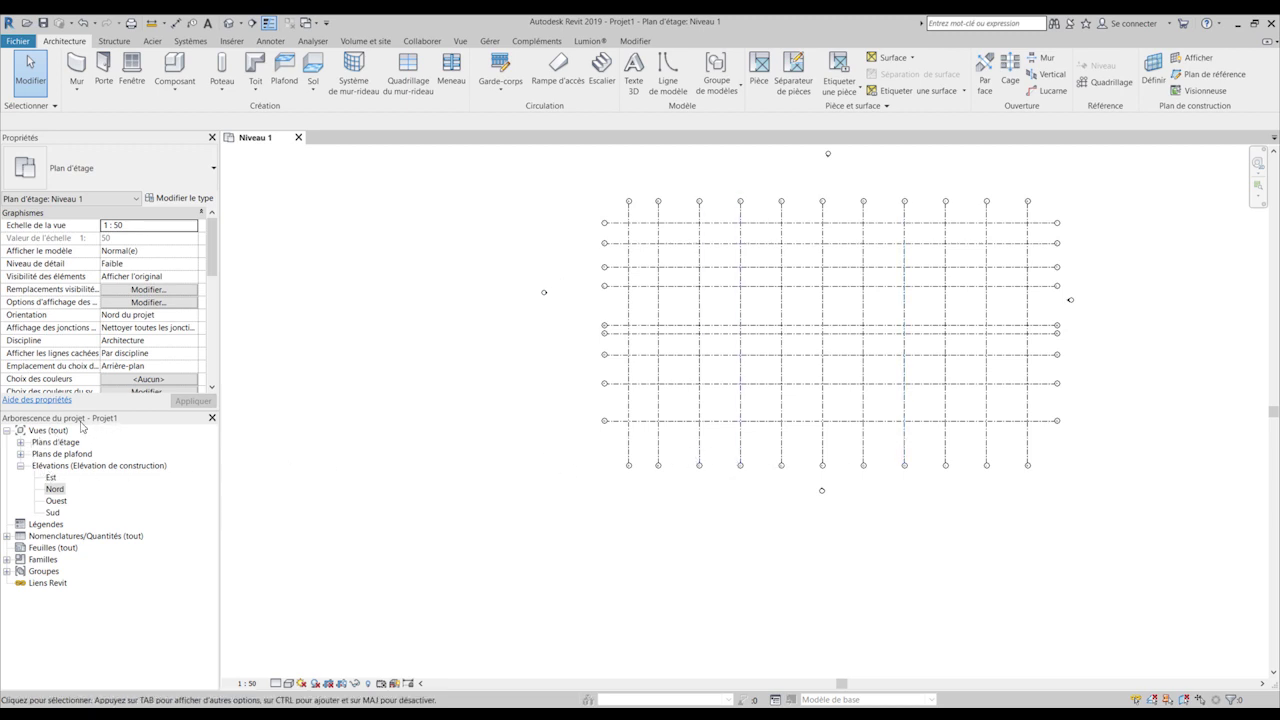
{"action": "double_click", "coordinate": [54, 489]}
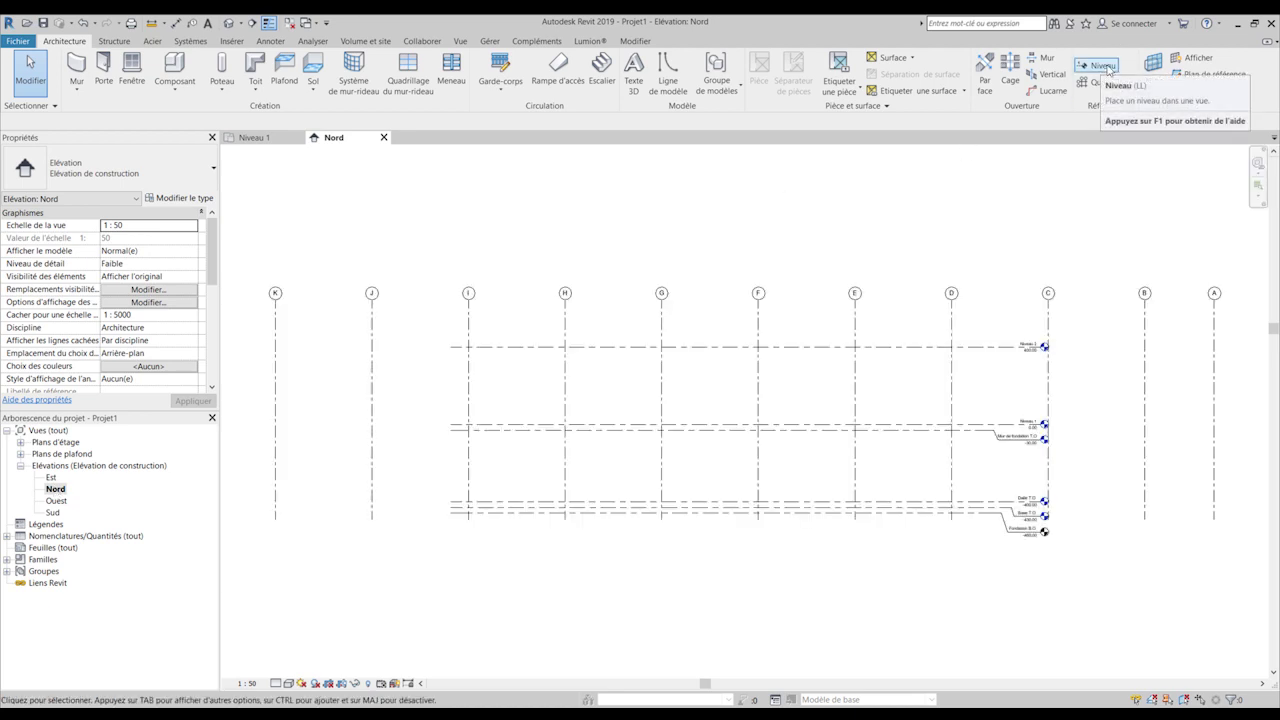
{"action": "scroll", "coordinate": [880, 266], "scroll_direction": "down", "scroll_amount": 2}
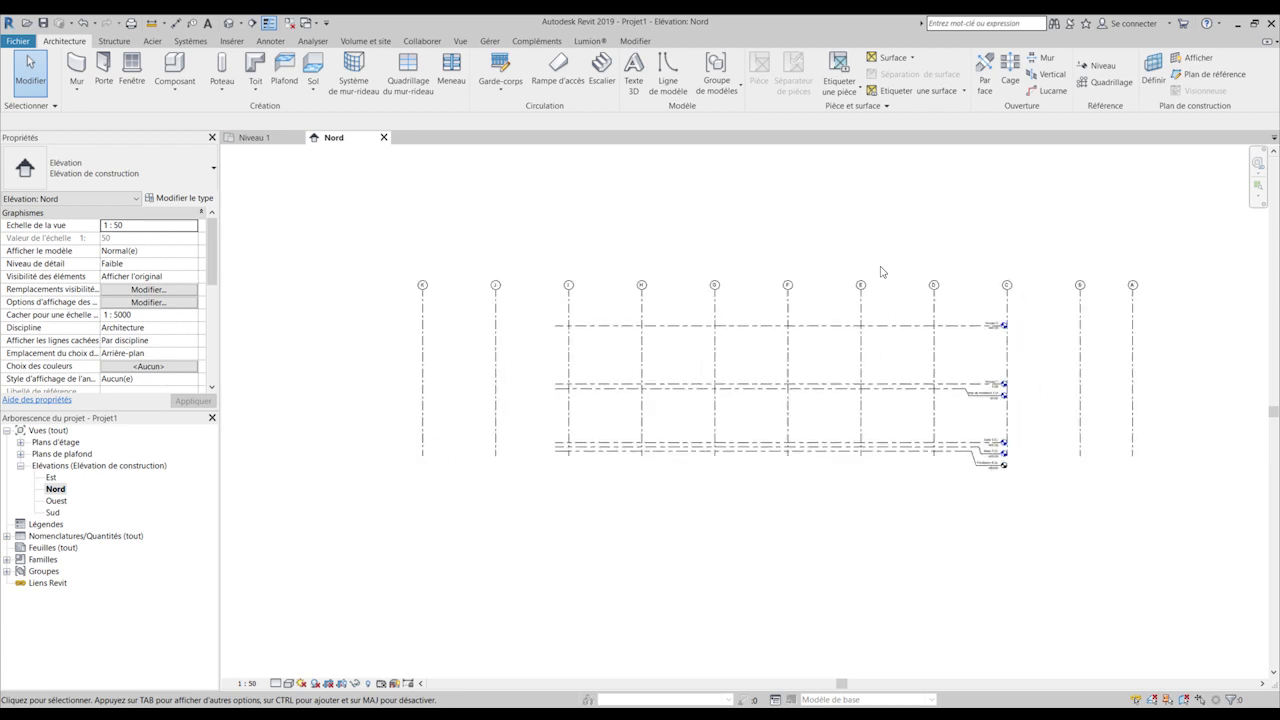
{"action": "scroll", "coordinate": [890, 300], "scroll_direction": "up", "scroll_amount": 1}
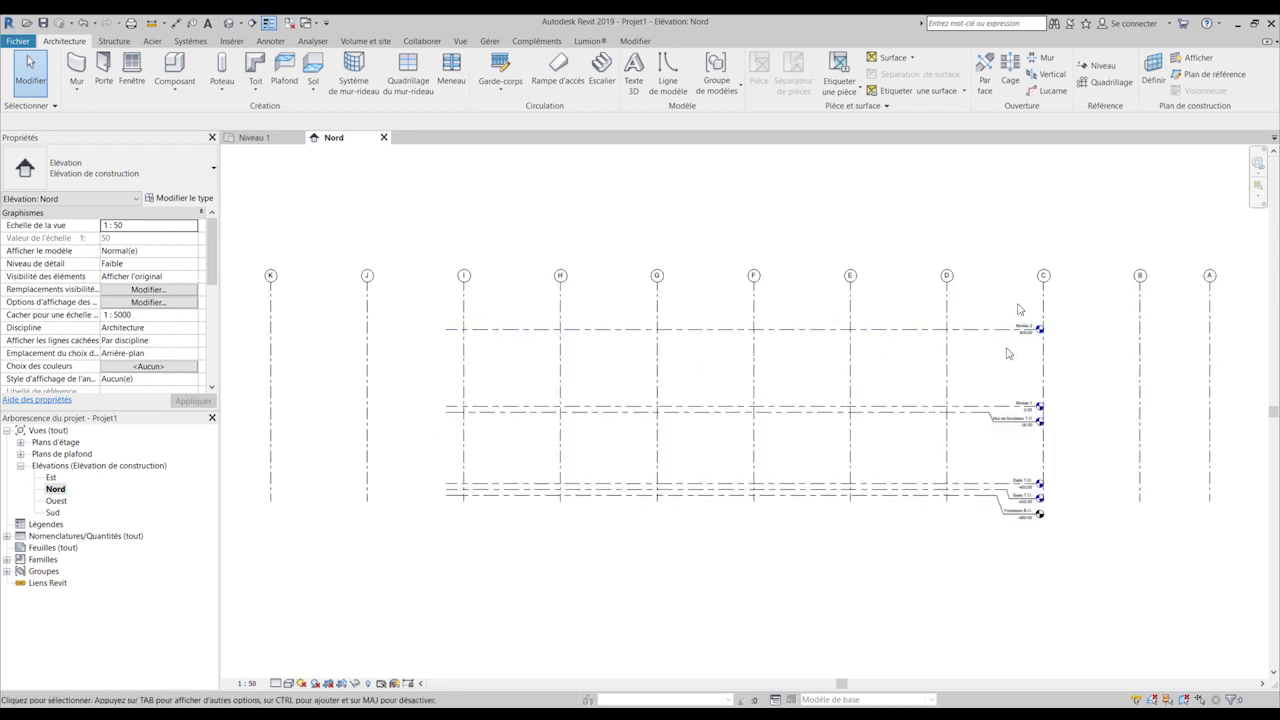
{"action": "scroll", "coordinate": [1019, 310], "scroll_direction": "up", "scroll_amount": 2}
{"action": "scroll", "coordinate": [1028, 400], "scroll_direction": "down", "scroll_amount": 2}
{"action": "scroll", "coordinate": [1015, 470], "scroll_direction": "up", "scroll_amount": 2}
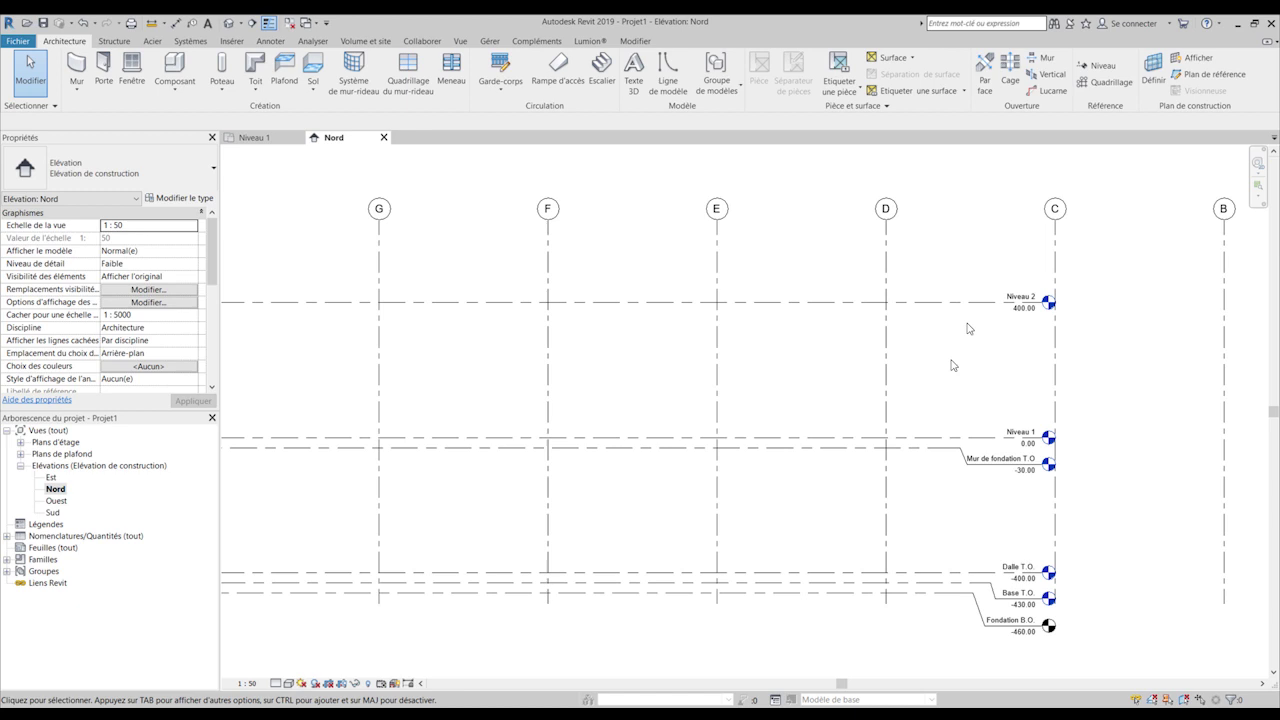
{"action": "scroll", "coordinate": [967, 328], "scroll_direction": "down", "scroll_amount": 2}
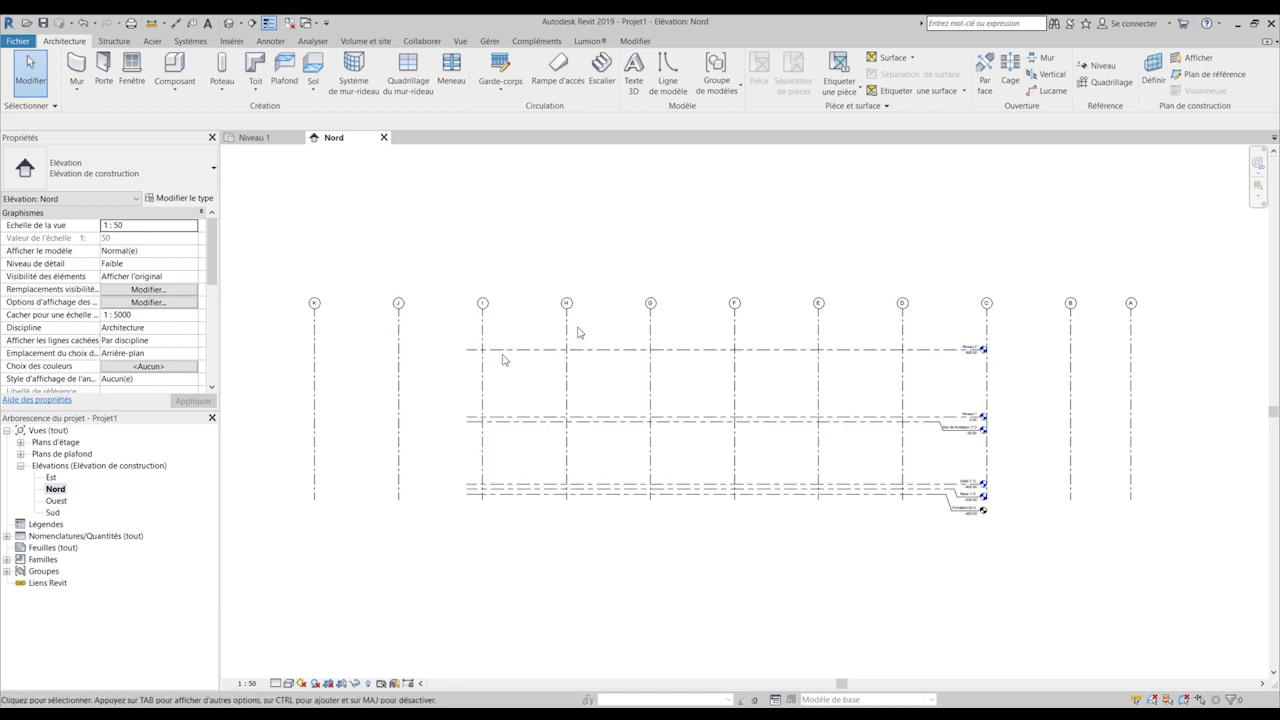
- Extend the right ends of the aligned levels past grid line A by stretching the Niveau 2 line
{"action": "left_click", "coordinate": [936, 349]}
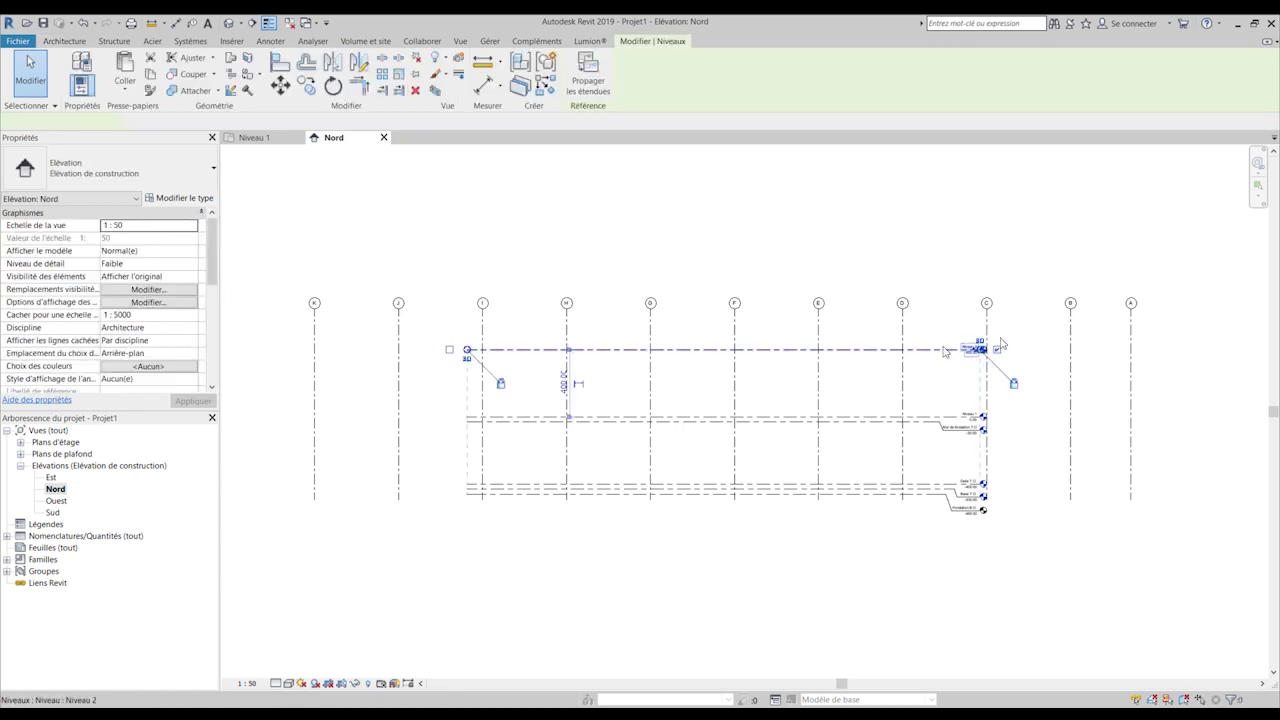
{"action": "scroll", "coordinate": [960, 347], "scroll_direction": "up", "scroll_amount": 4}
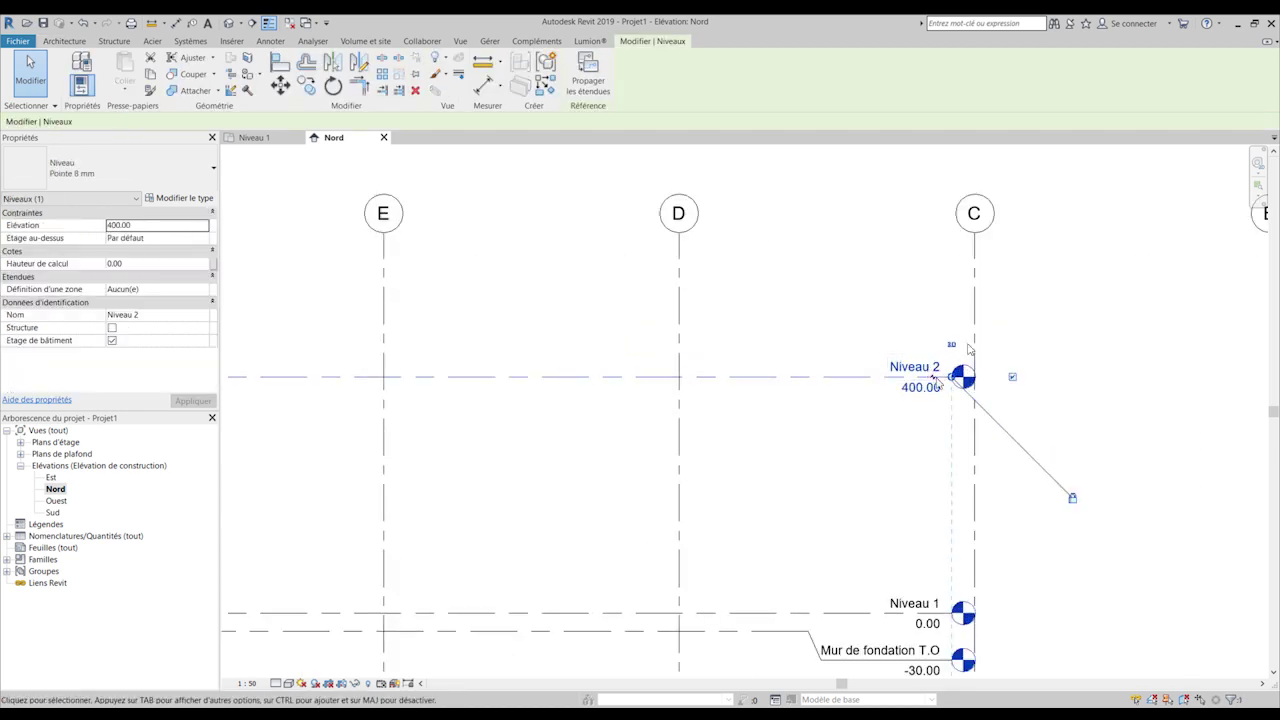
{"action": "scroll", "coordinate": [862, 387], "scroll_direction": "down", "scroll_amount": 3}
{"action": "scroll", "coordinate": [886, 380], "scroll_direction": "up", "scroll_amount": 3}
{"action": "scroll", "coordinate": [958, 370], "scroll_direction": "down", "scroll_amount": 2}
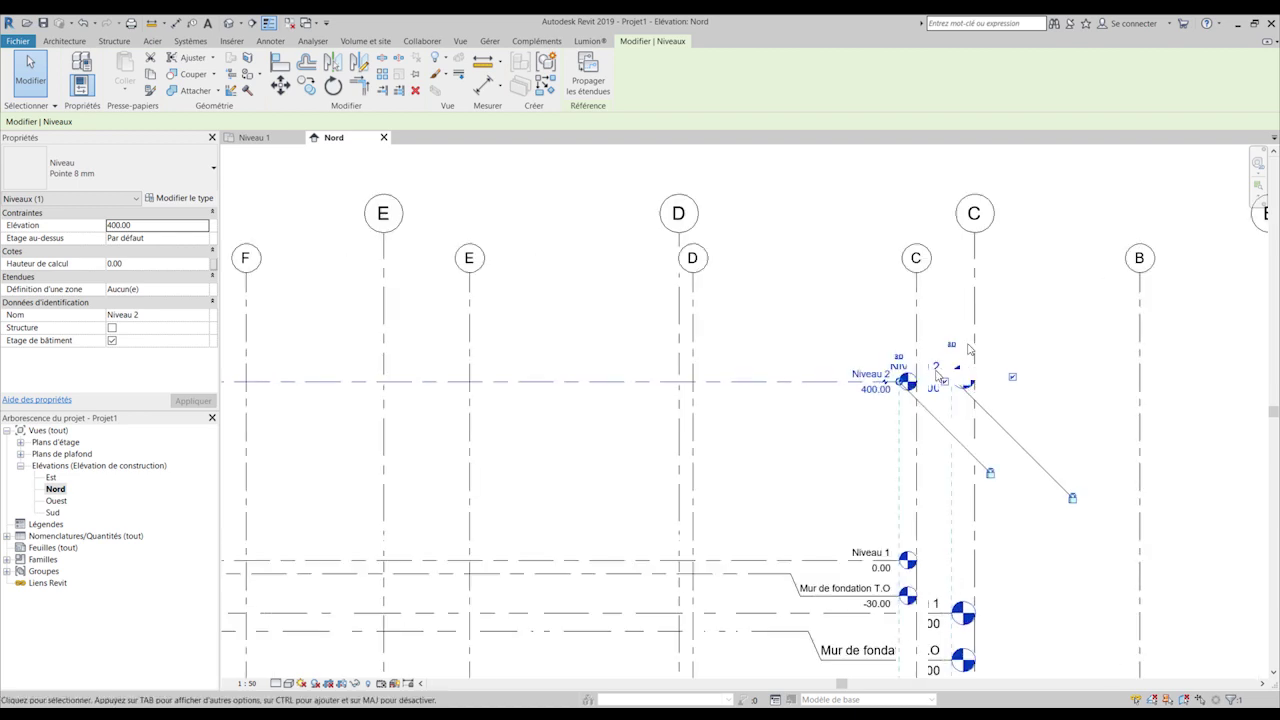
{"action": "left_click_drag", "start_coordinate": [908, 384], "coordinate": [1153, 382]}
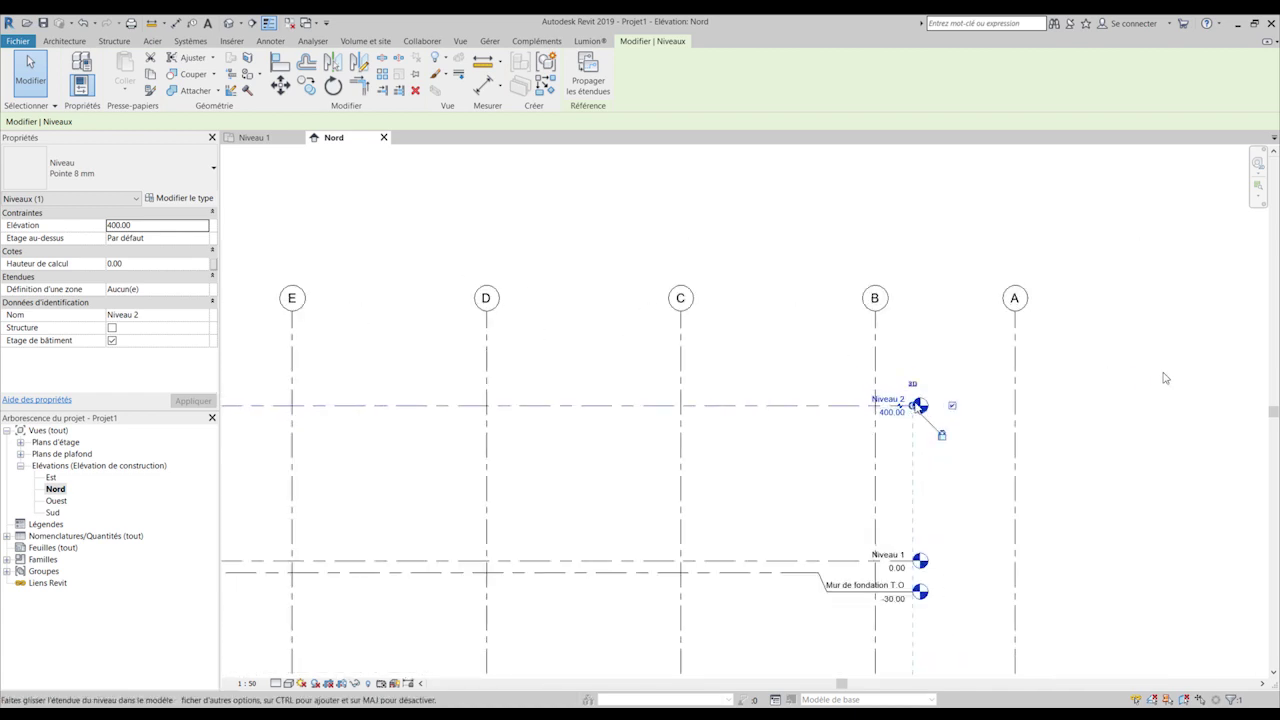
{"action": "left_click_drag", "start_coordinate": [912, 406], "coordinate": [1168, 397]}
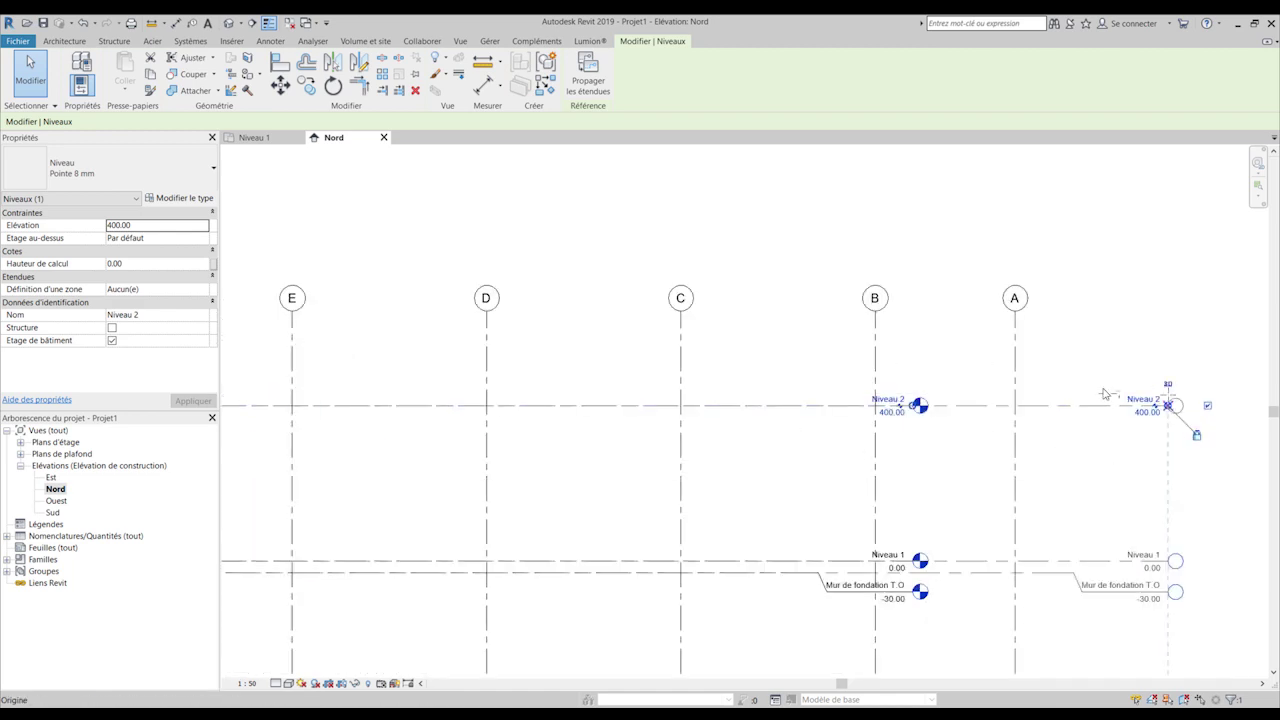
- Extend the left ends of the aligned levels past grid line K and clear the selection
{"action": "scroll", "coordinate": [1104, 393], "scroll_direction": "down", "scroll_amount": 3}
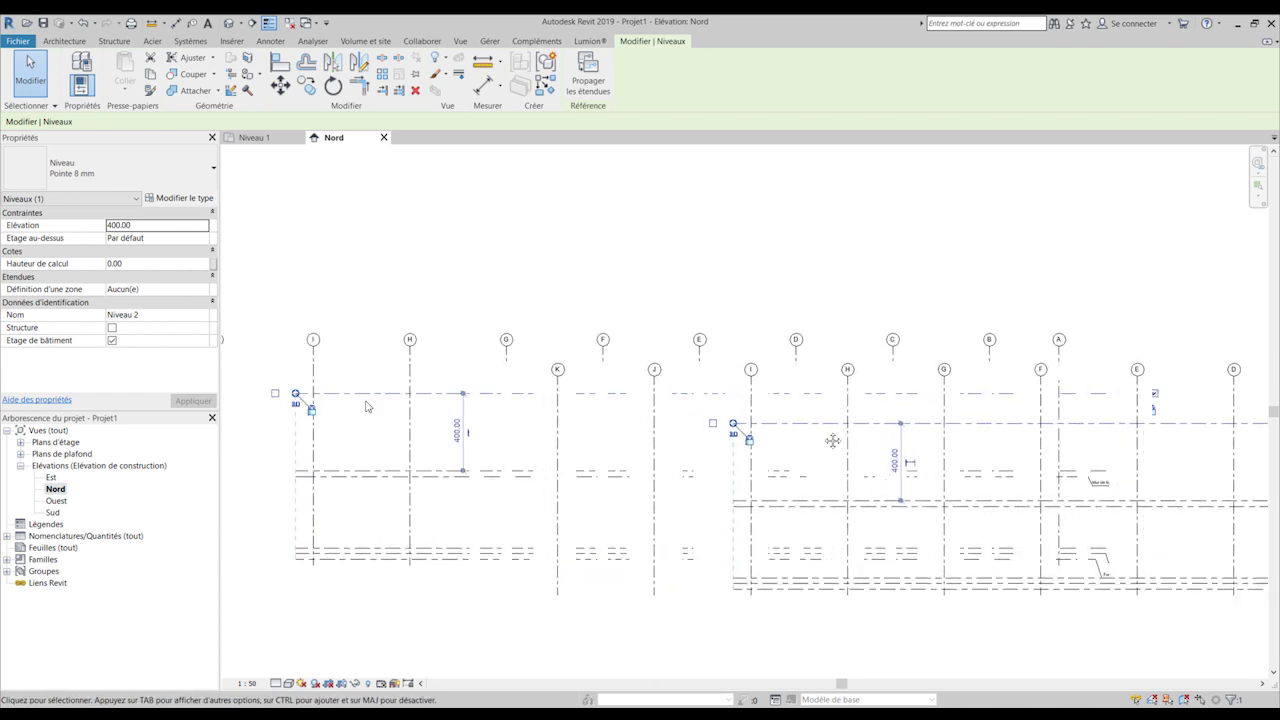
{"action": "left_click_drag", "start_coordinate": [737, 423], "coordinate": [466, 423]}
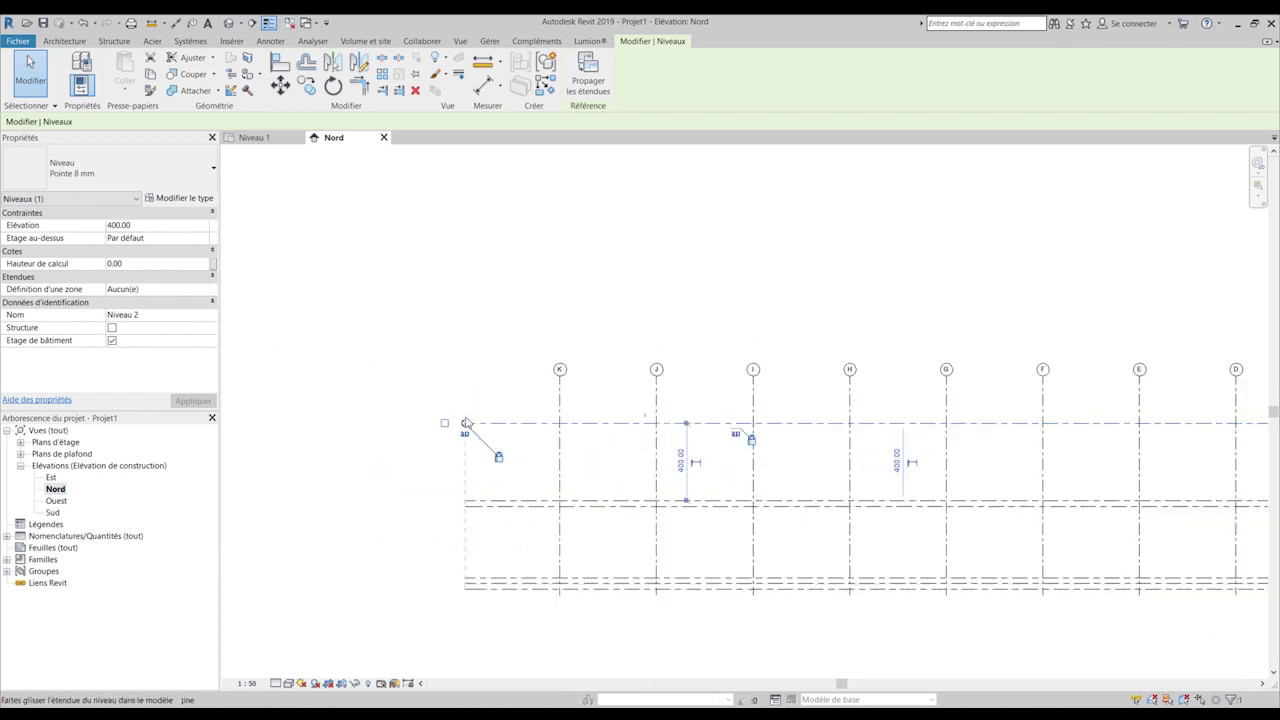
{"action": "left_click", "coordinate": [474, 341]}
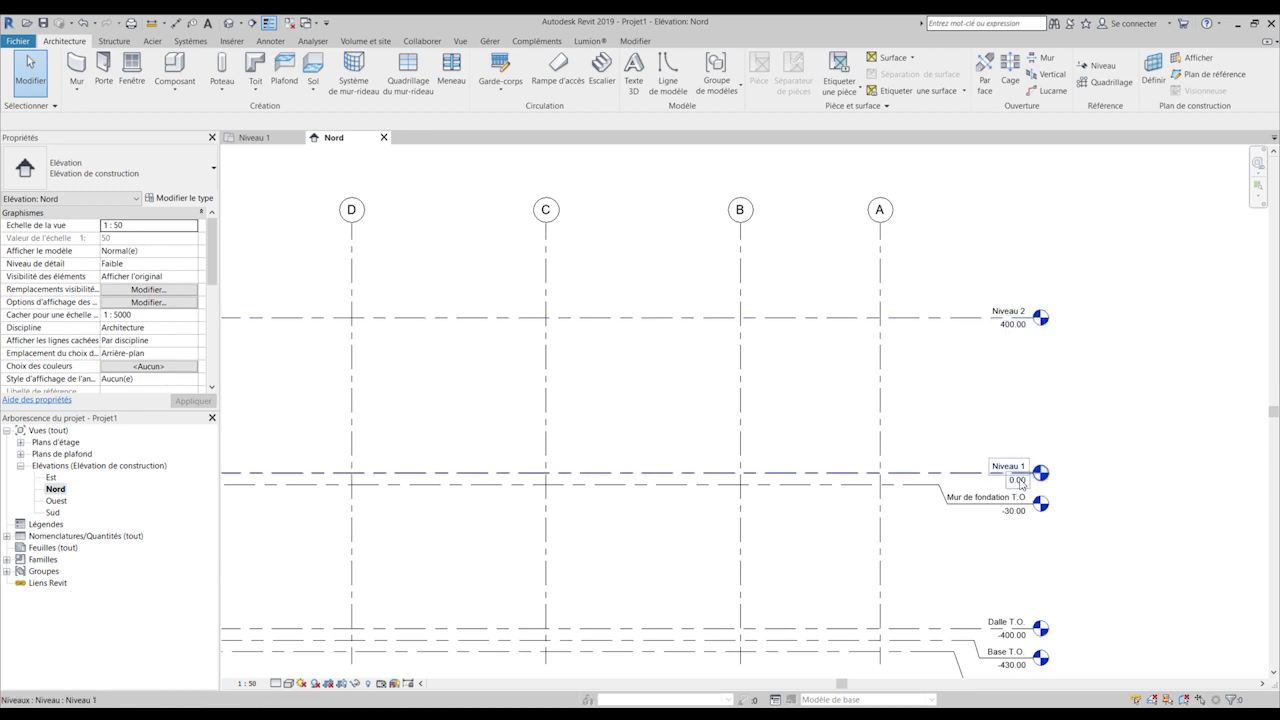
- Set the elevation of Niveau 2 to 350
{"action": "left_click", "coordinate": [950, 320]}
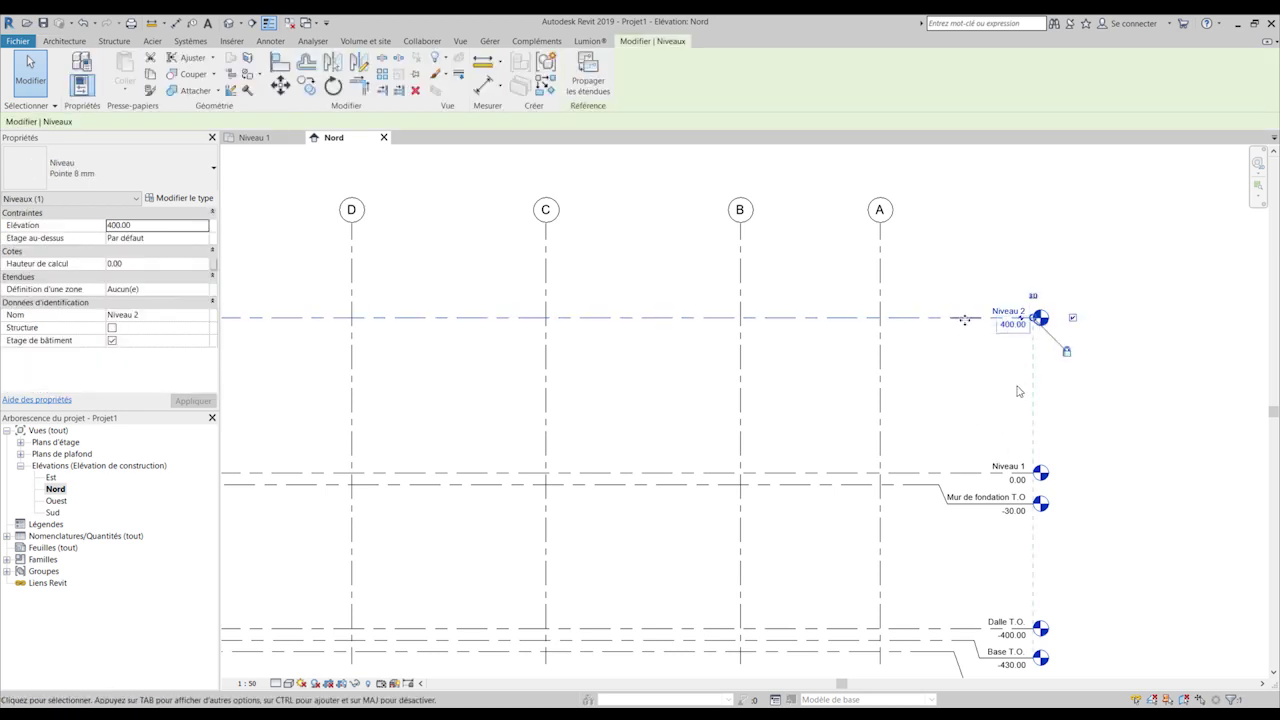
{"action": "left_click", "coordinate": [1006, 330]}
{"action": "type", "text": "3"}
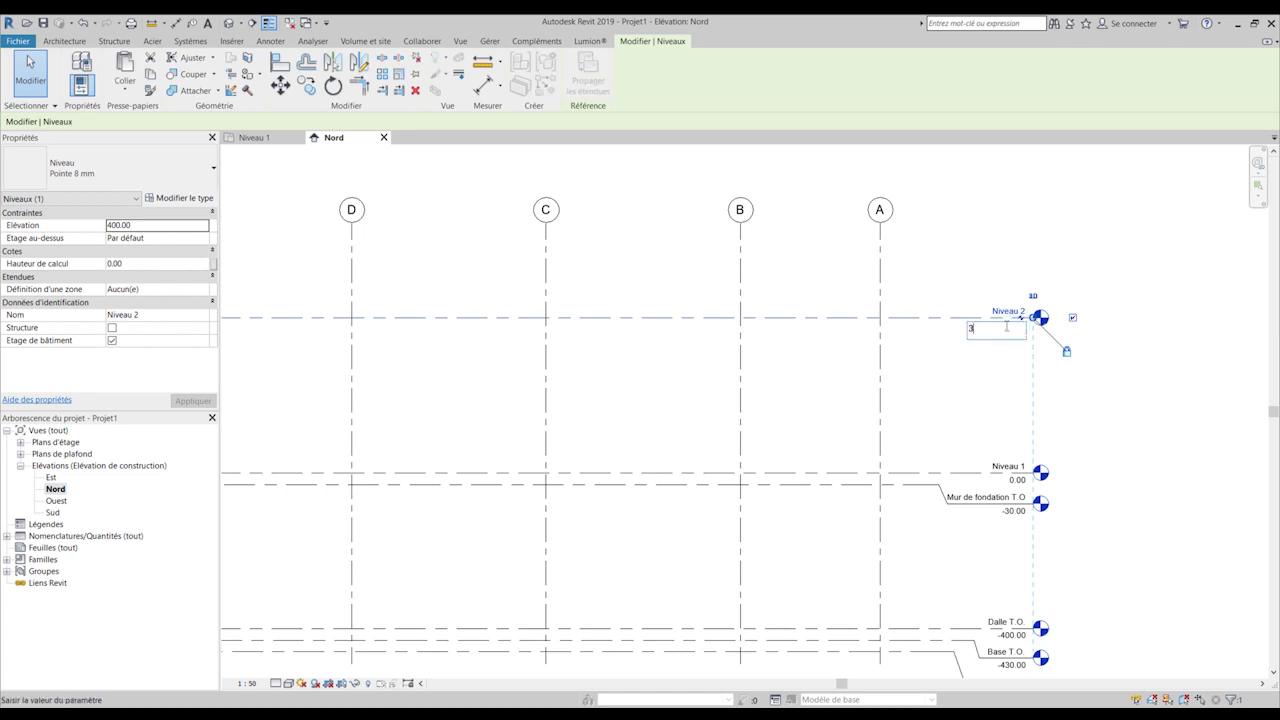
{"action": "type", "text": "50"}
{"action": "key", "text": "Return"}
{"action": "left_click", "coordinate": [1006, 410]}
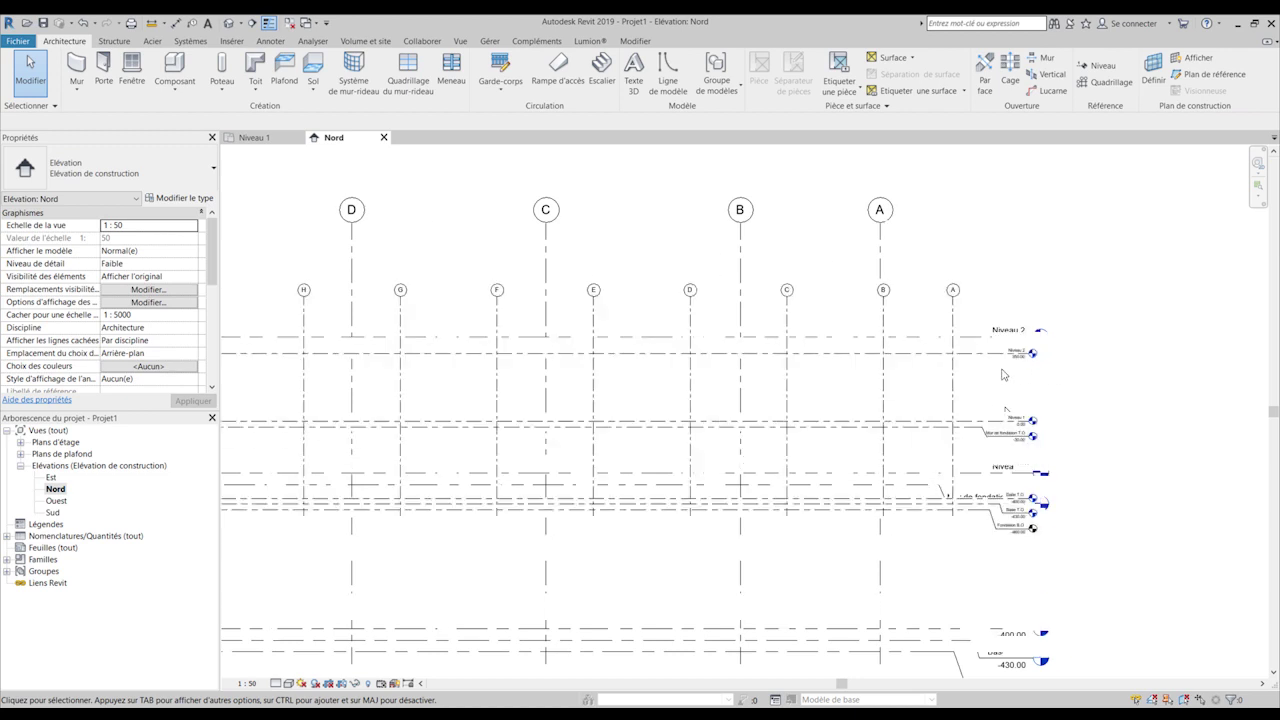
- Draw a new level 300 above Niveau 2, from the existing levels' right ends to their left ends, and end the Level command
{"action": "scroll", "coordinate": [1038, 330], "scroll_direction": "down", "scroll_amount": 3}
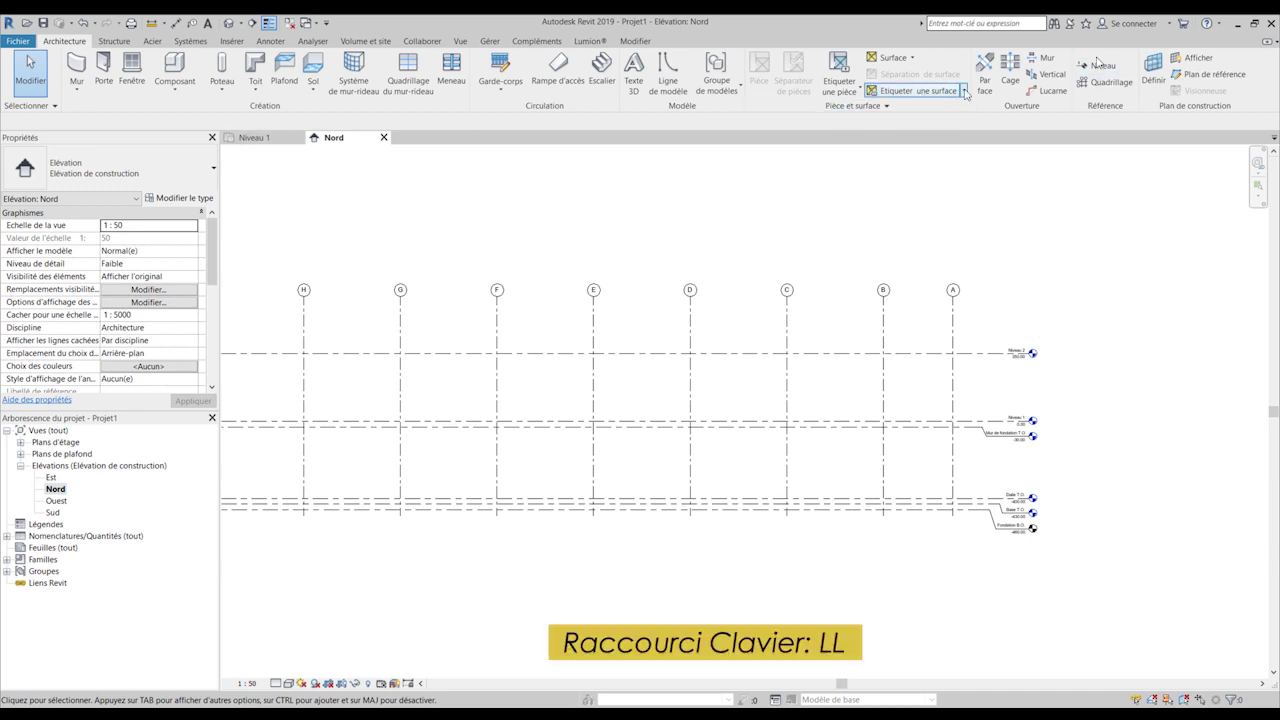
{"action": "key", "text": "l"}
{"action": "key", "text": "l"}
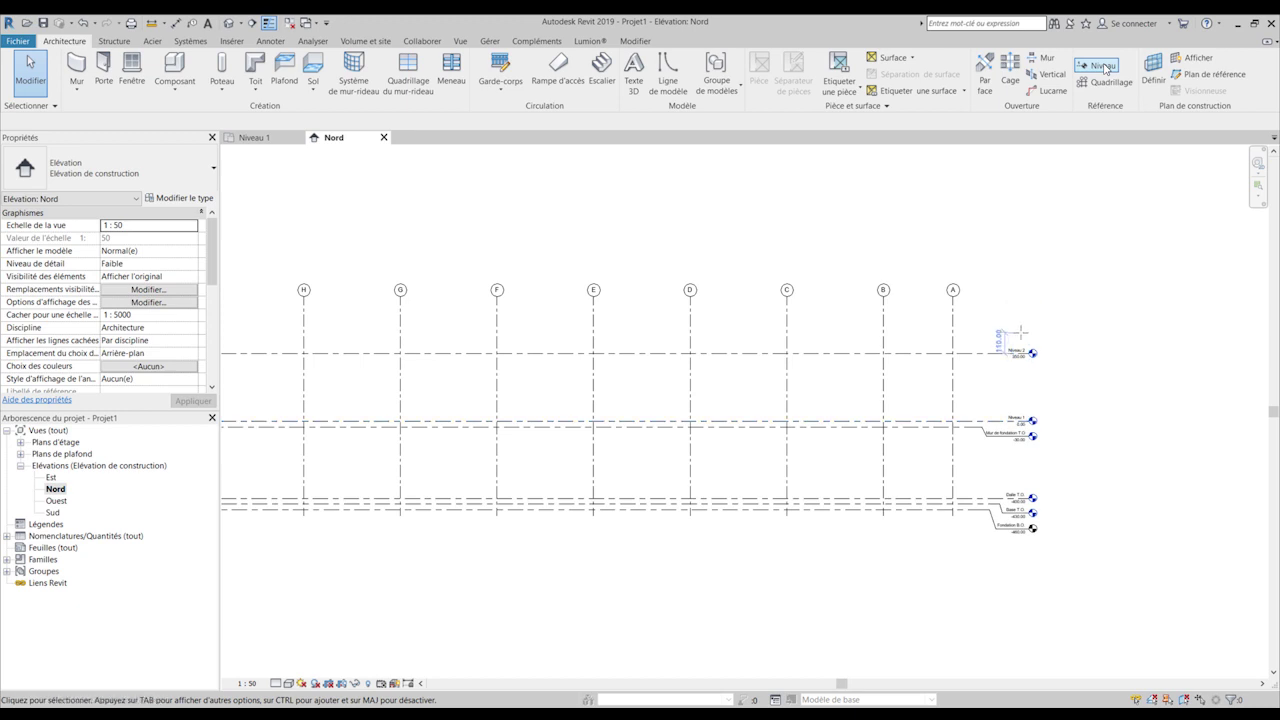
{"action": "scroll", "coordinate": [1031, 330], "scroll_direction": "up", "scroll_amount": 2}
{"action": "scroll", "coordinate": [1031, 330], "scroll_direction": "down", "scroll_amount": 1}
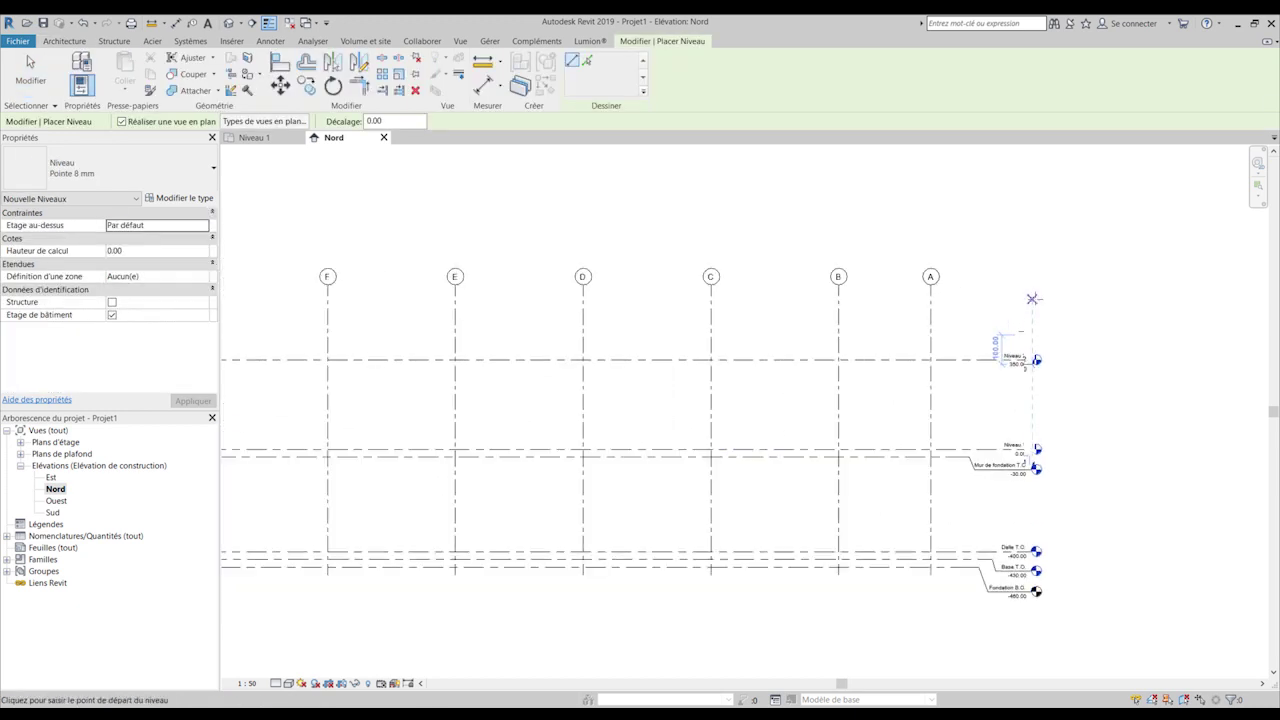
{"action": "scroll", "coordinate": [1031, 298], "scroll_direction": "up", "scroll_amount": 1}
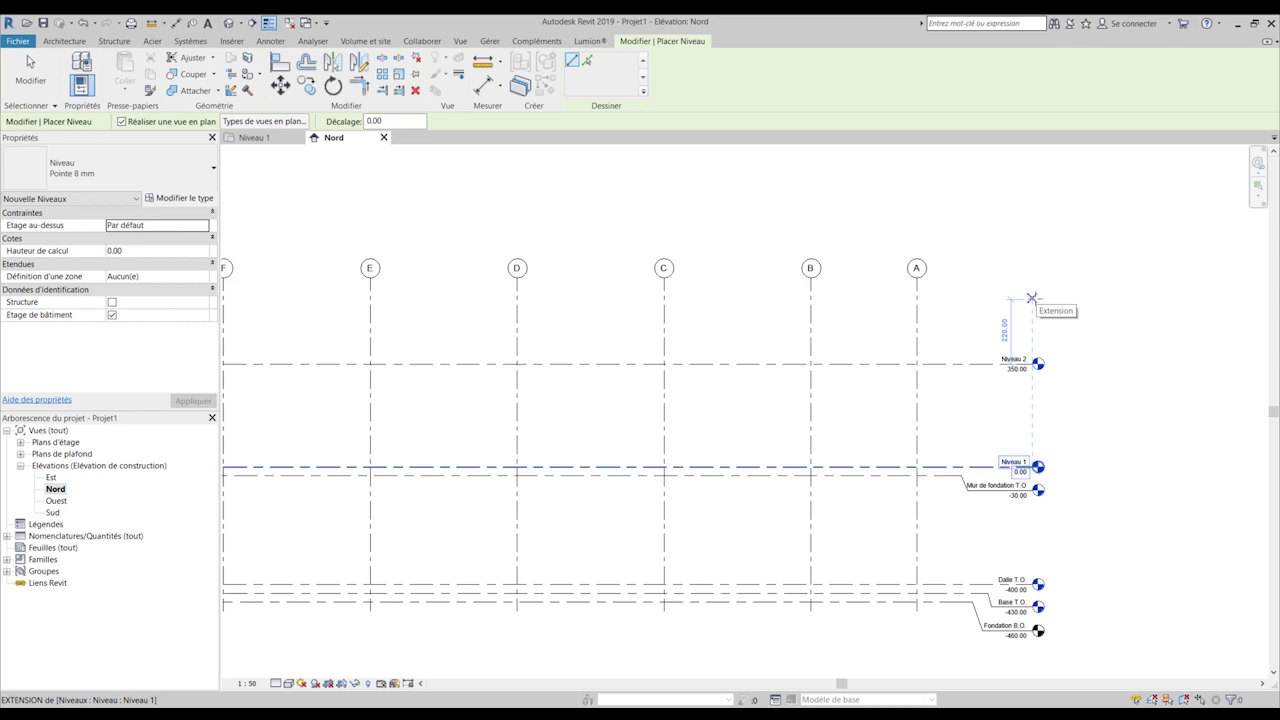
{"action": "type", "text": "300"}
{"action": "key", "text": "Return"}
{"action": "scroll", "coordinate": [869, 302], "scroll_direction": "down", "scroll_amount": 3}
{"action": "middle_click_drag", "start_coordinate": [570, 291], "coordinate": [816, 297]}
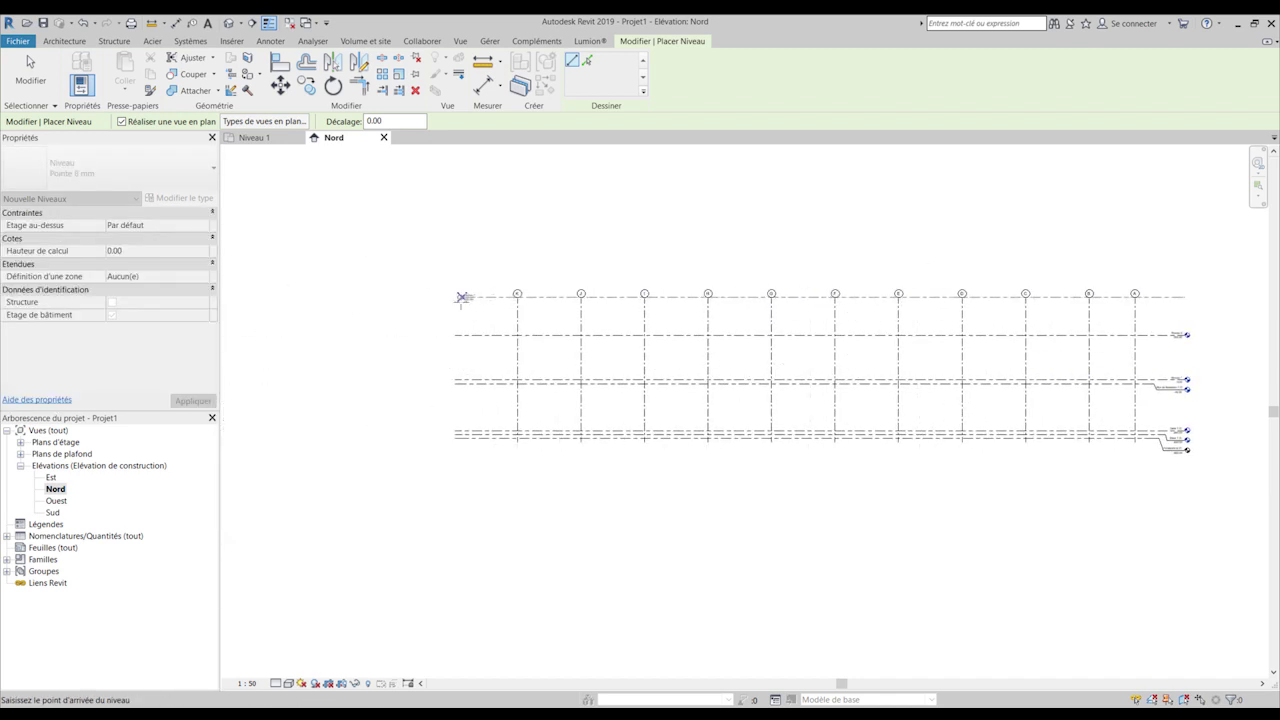
{"action": "left_click", "coordinate": [456, 297]}
{"action": "key", "text": "Escape"}
{"action": "key", "text": "Escape"}
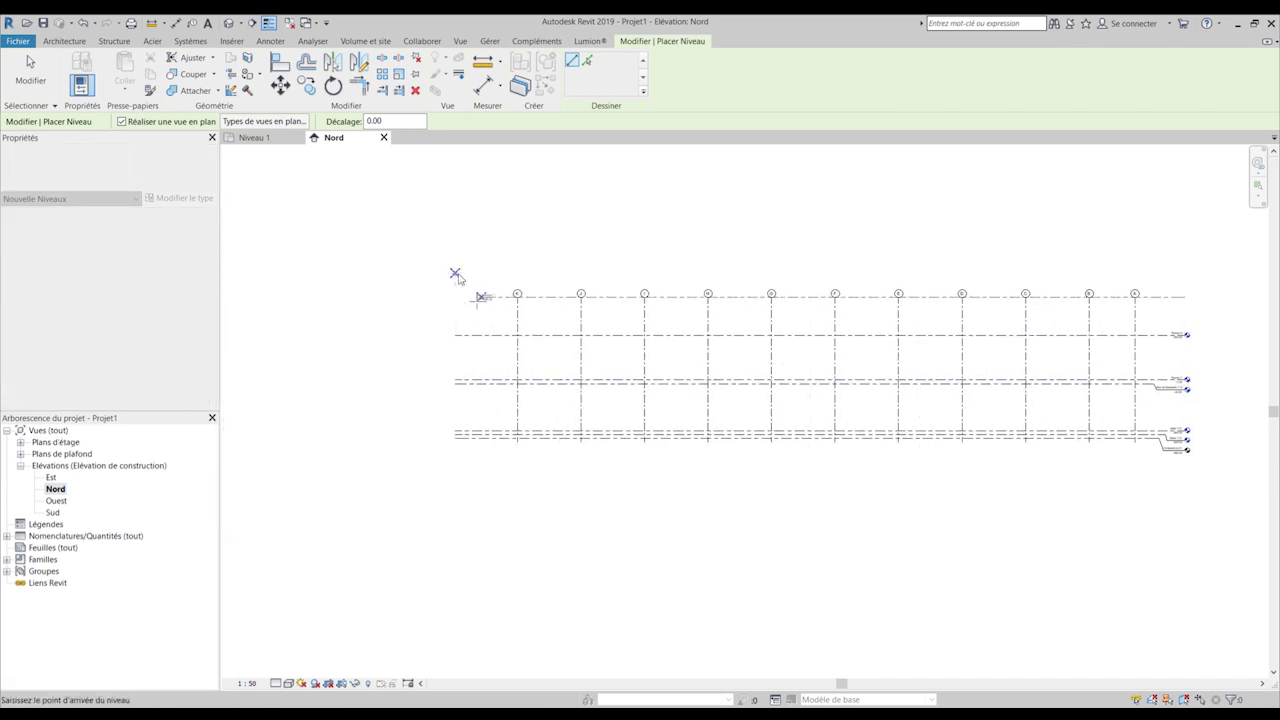
{"action": "scroll", "coordinate": [1189, 335], "scroll_direction": "up", "scroll_amount": 2}
{"action": "scroll", "coordinate": [1189, 335], "scroll_direction": "down", "scroll_amount": 2}
{"action": "key", "text": "Escape"}
- Move the new top level's head symbol from its left end to its right end, matching the other levels
{"action": "scroll", "coordinate": [1177, 311], "scroll_direction": "up", "scroll_amount": 2}
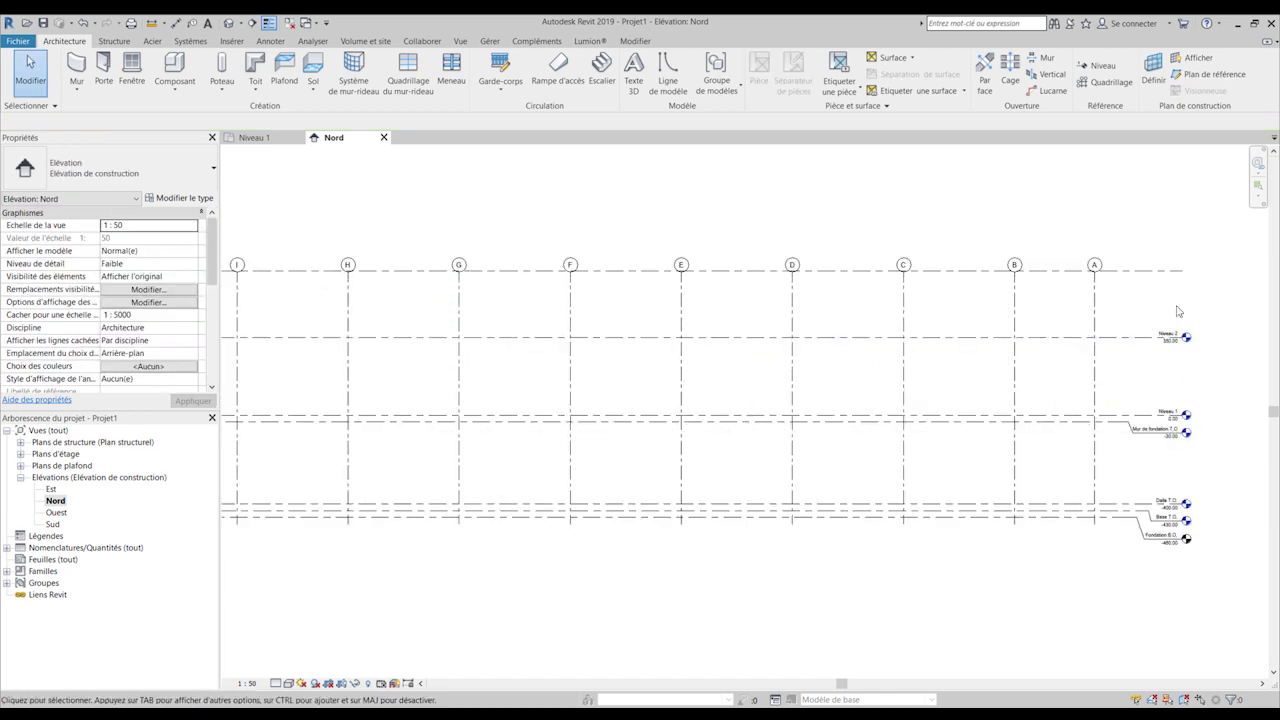
{"action": "scroll", "coordinate": [440, 302], "scroll_direction": "down", "scroll_amount": 3}
{"action": "scroll", "coordinate": [440, 302], "scroll_direction": "up", "scroll_amount": 1}
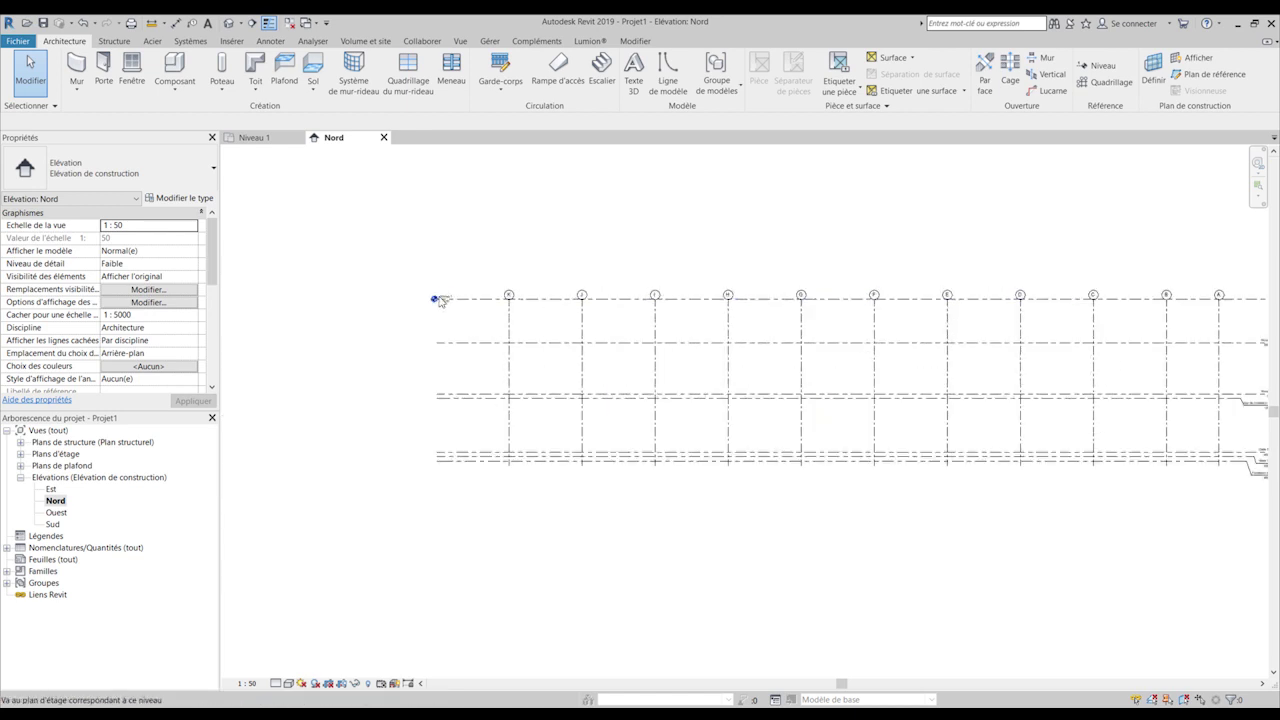
{"action": "scroll", "coordinate": [440, 300], "scroll_direction": "down", "scroll_amount": 1}
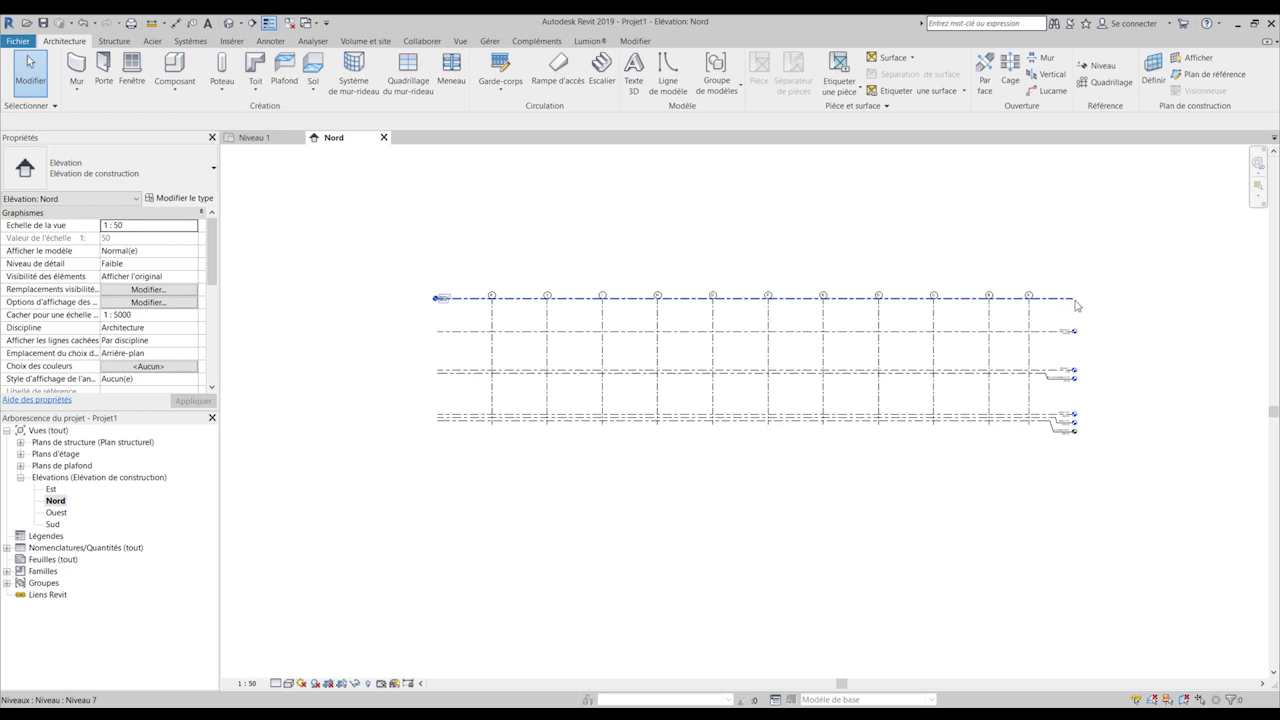
{"action": "left_click", "coordinate": [472, 305]}
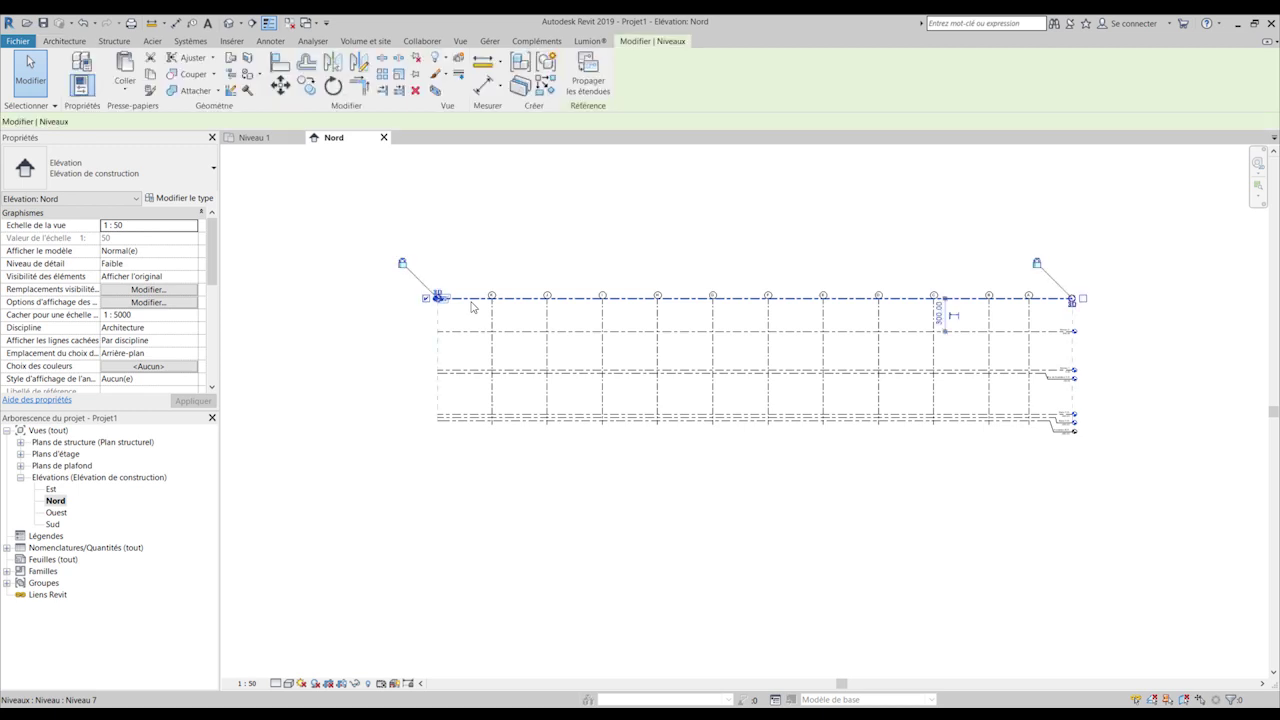
{"action": "scroll", "coordinate": [418, 311], "scroll_direction": "up", "scroll_amount": 3}
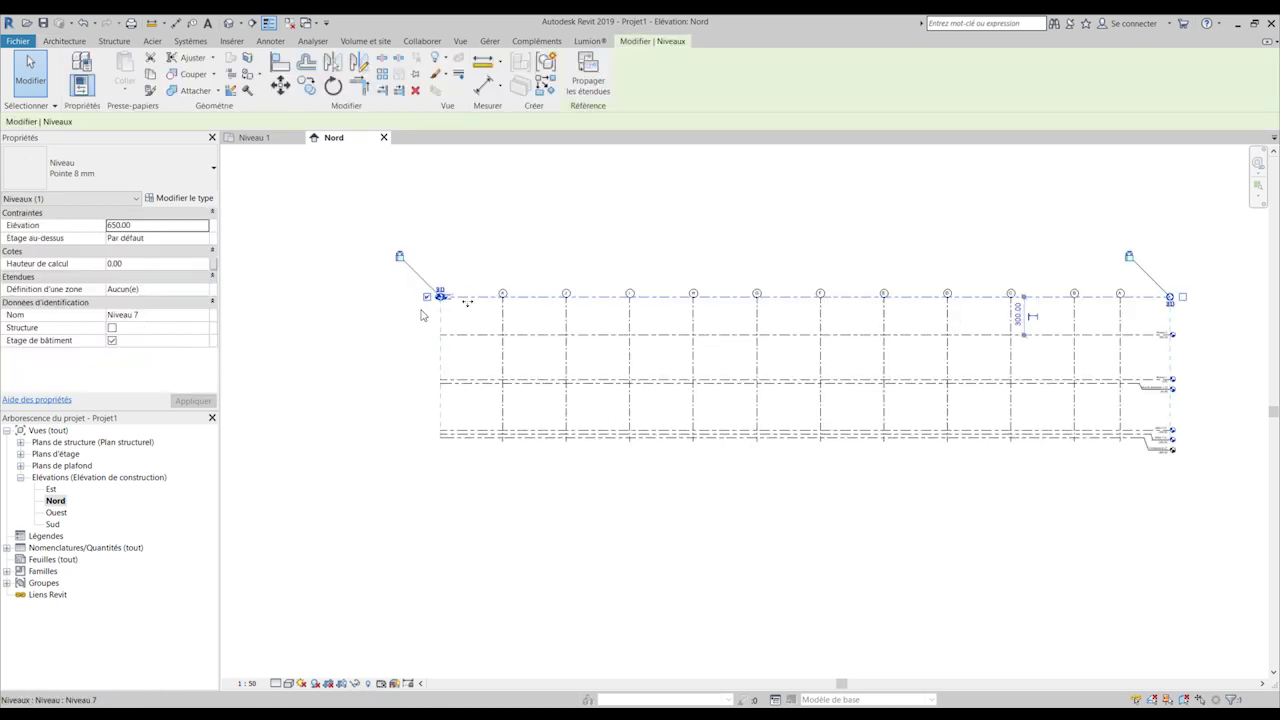
{"action": "left_click", "coordinate": [428, 296]}
{"action": "scroll", "coordinate": [412, 308], "scroll_direction": "down", "scroll_amount": 4}
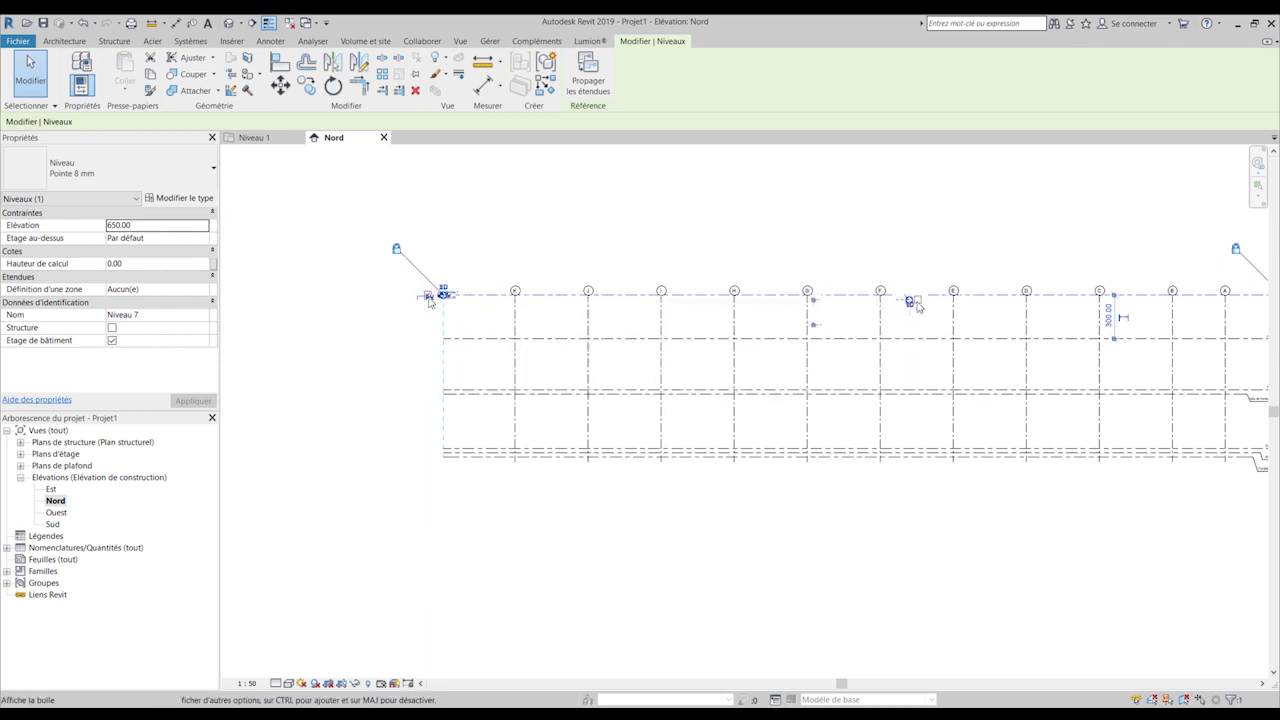
{"action": "left_click", "coordinate": [918, 301]}
{"action": "left_click", "coordinate": [918, 301]}
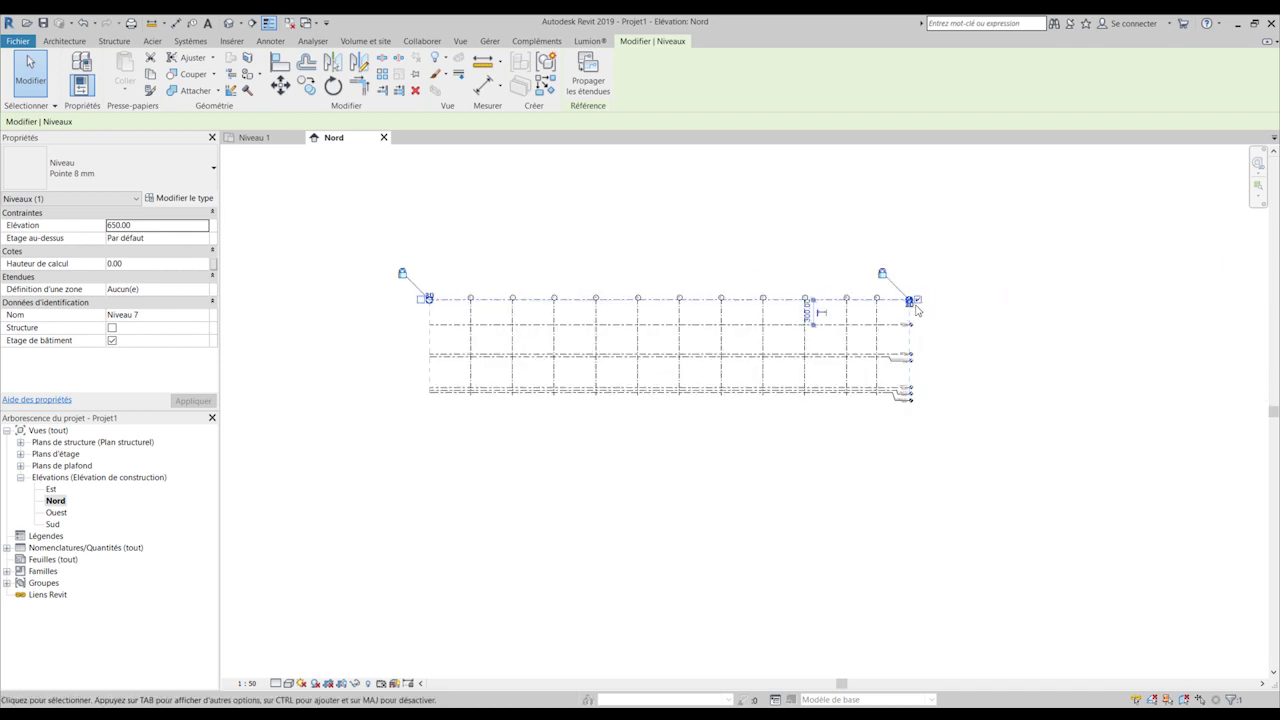
{"action": "scroll", "coordinate": [918, 308], "scroll_direction": "up", "scroll_amount": 3}
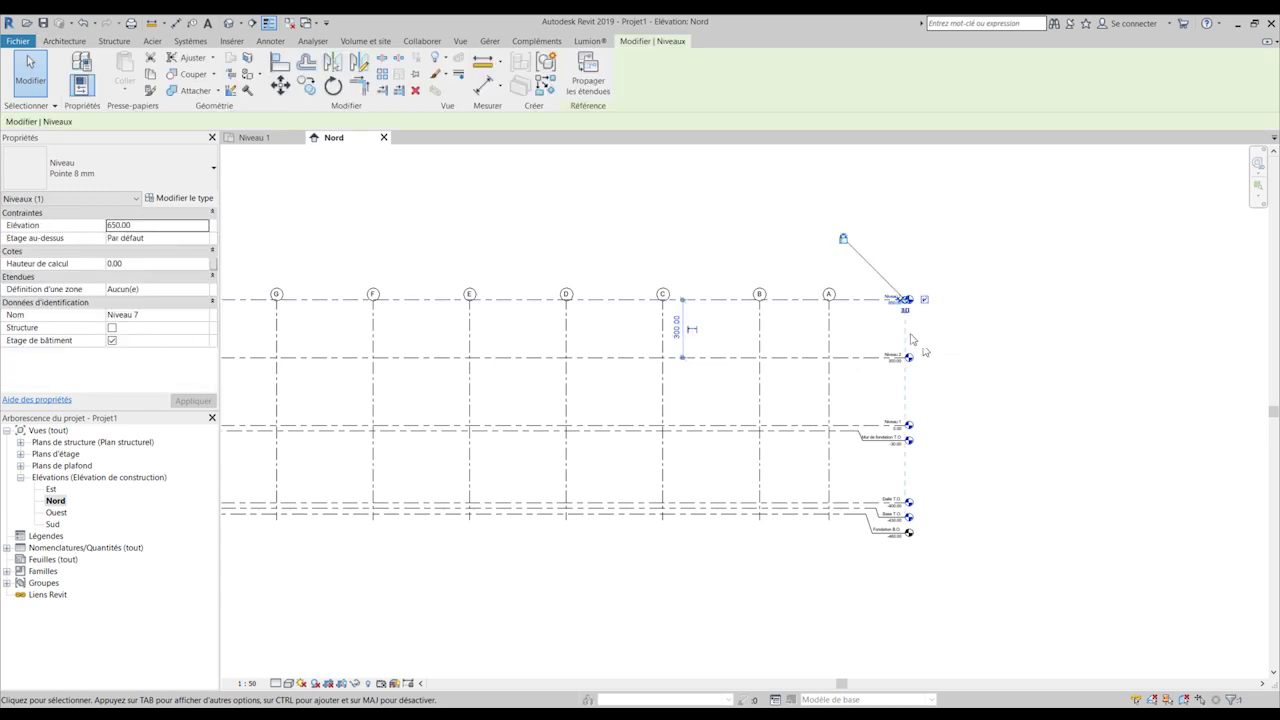
{"action": "left_click", "coordinate": [1133, 311]}
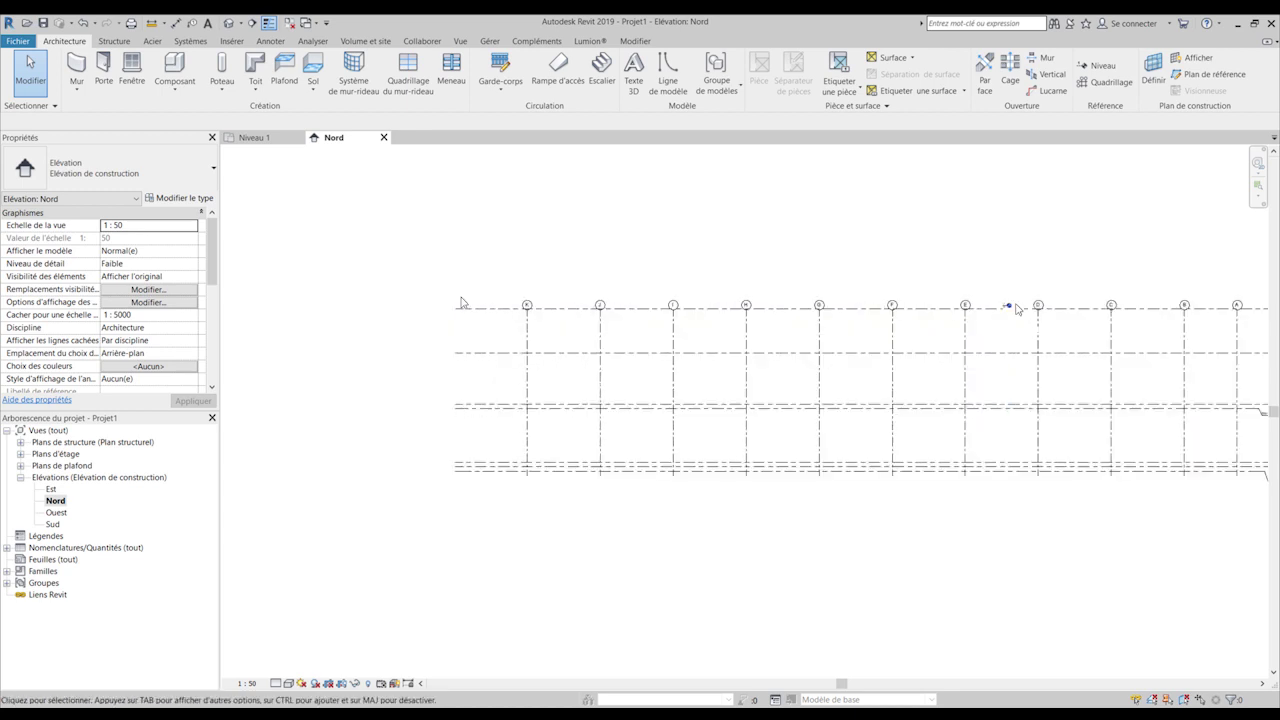
{"action": "scroll", "coordinate": [1012, 301], "scroll_direction": "up", "scroll_amount": 1}
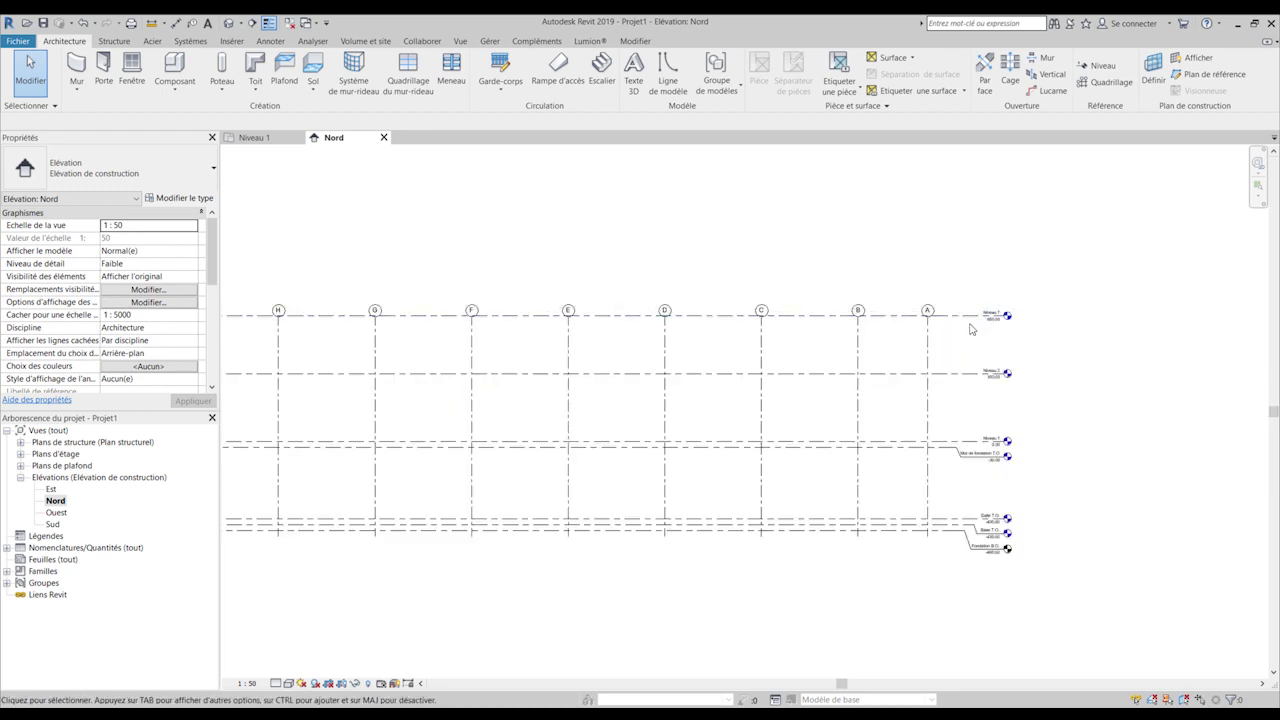
{"action": "scroll", "coordinate": [1002, 373], "scroll_direction": "up", "scroll_amount": 2}
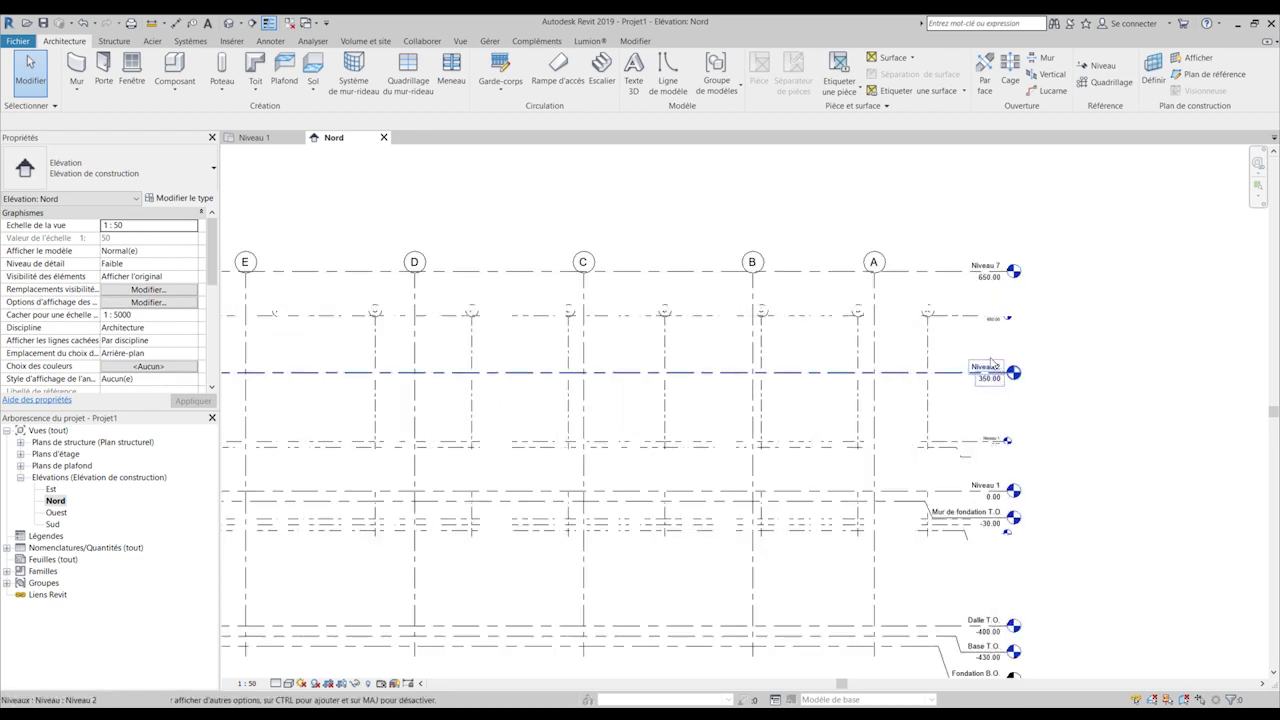
{"action": "scroll", "coordinate": [992, 360], "scroll_direction": "down", "scroll_amount": 2}
{"action": "scroll", "coordinate": [1000, 374], "scroll_direction": "up", "scroll_amount": 2}
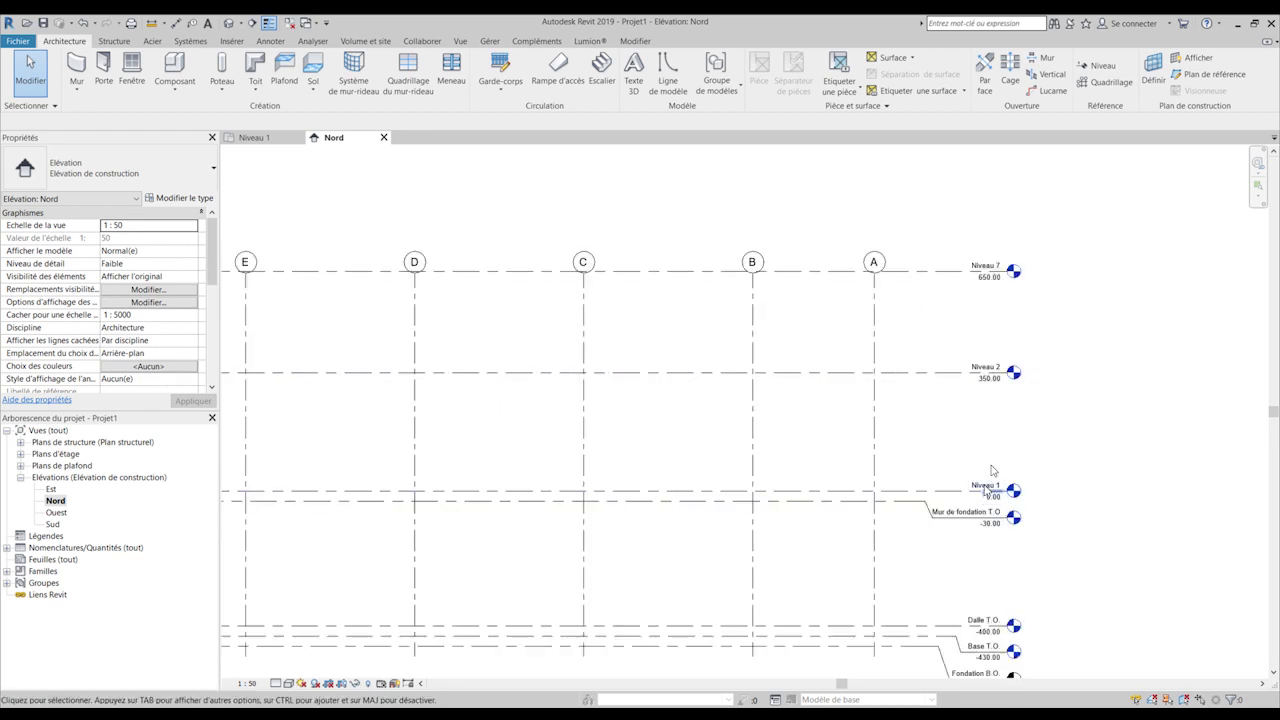
- Rename the level Niveau 1 at elevation 0.00 as RDC
{"action": "left_click", "coordinate": [986, 486]}
{"action": "left_click", "coordinate": [985, 485]}
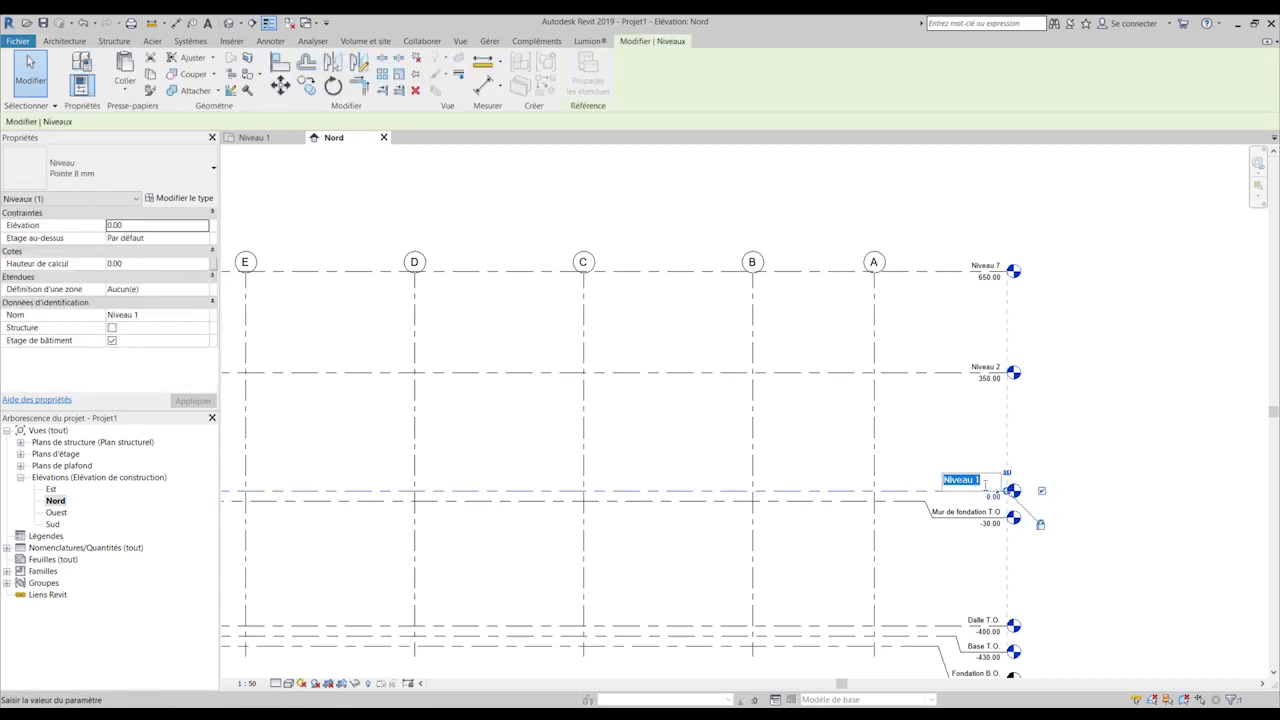
{"action": "type", "text": "RDC"}
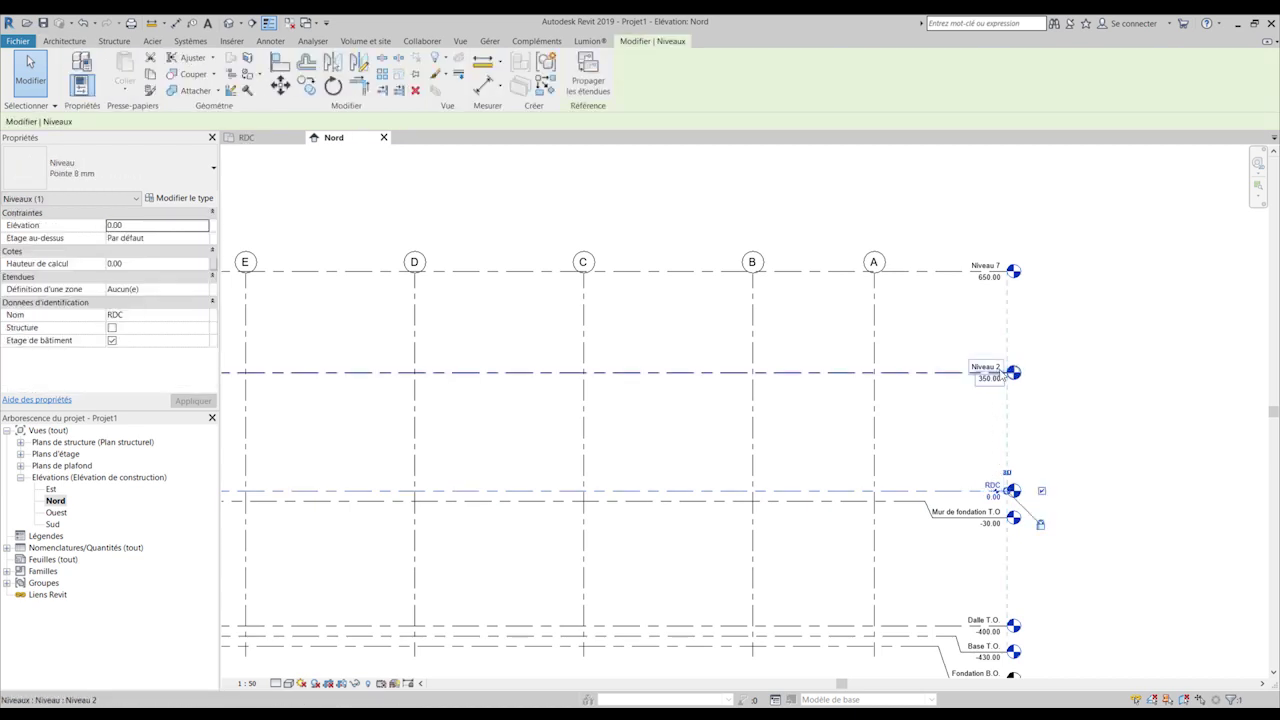
- Rename the level Niveau 2 as ETAGE 1
{"action": "left_click", "coordinate": [987, 367]}
{"action": "scroll", "coordinate": [985, 352], "scroll_direction": "up", "scroll_amount": 3}
{"action": "left_click", "coordinate": [985, 375]}
{"action": "left_click", "coordinate": [984, 375]}
{"action": "key", "text": "ctrl+a"}
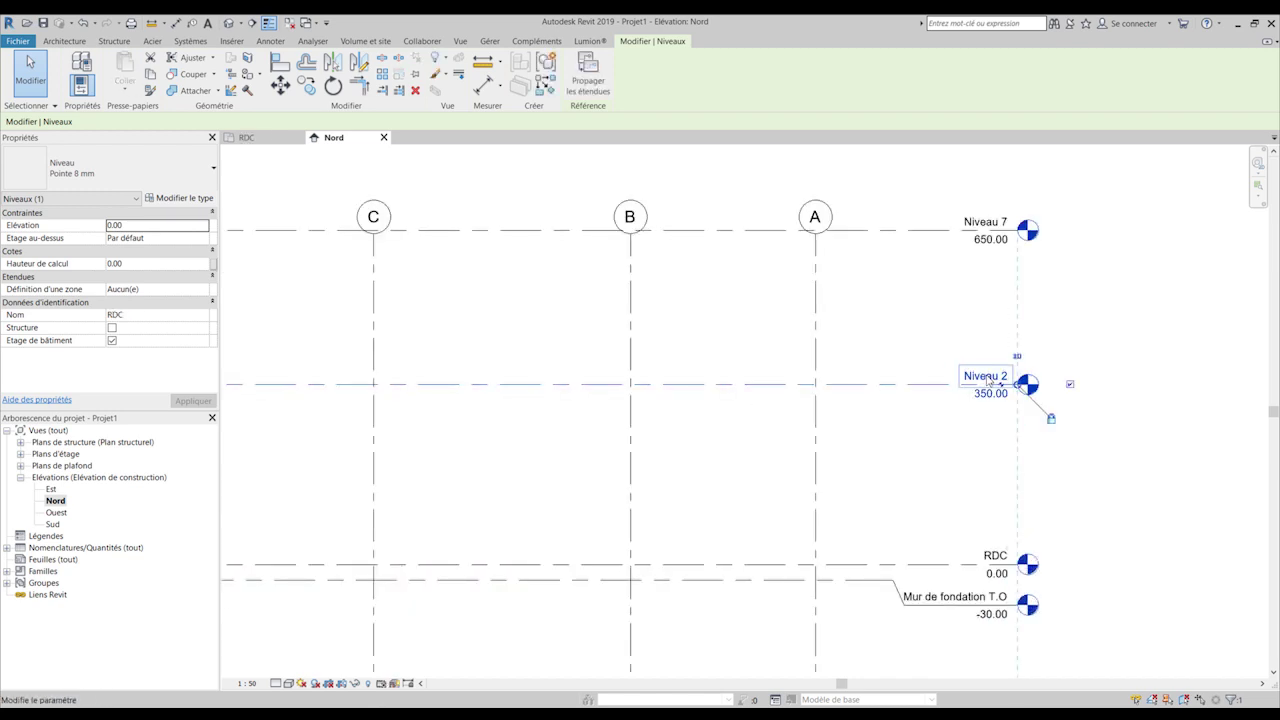
{"action": "type", "text": "ETAGE"}
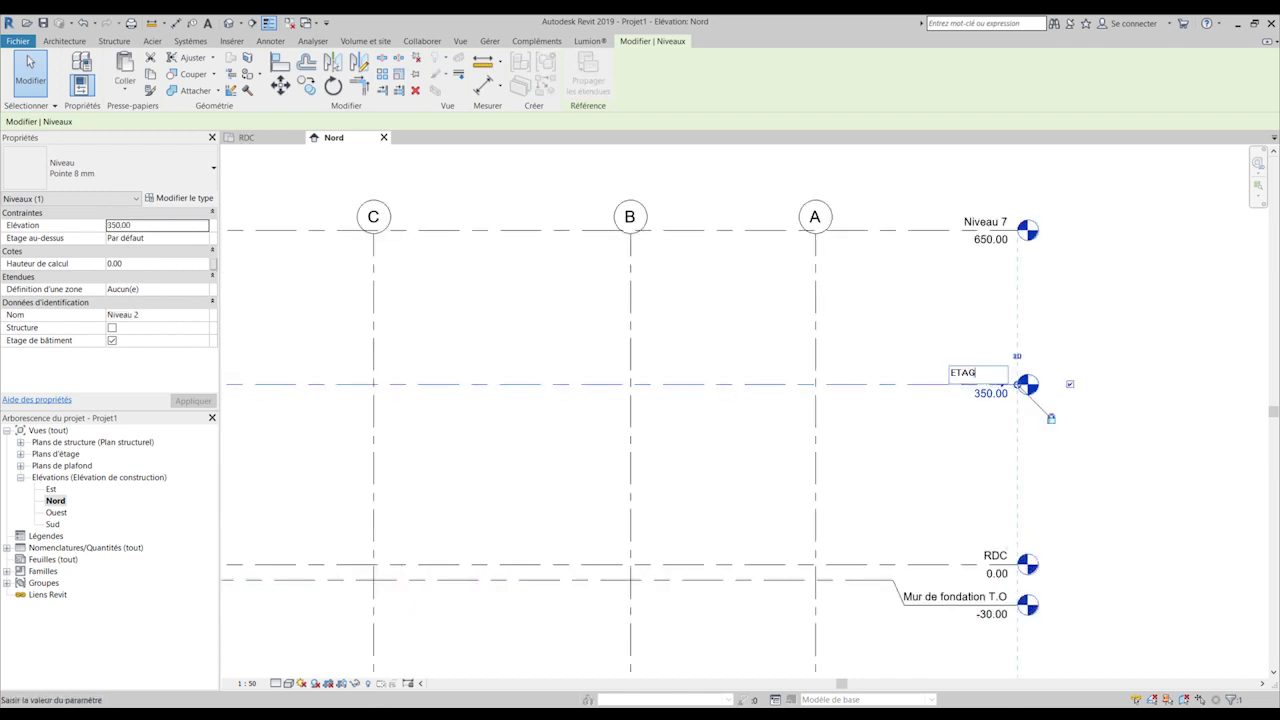
{"action": "key", "text": "Return"}
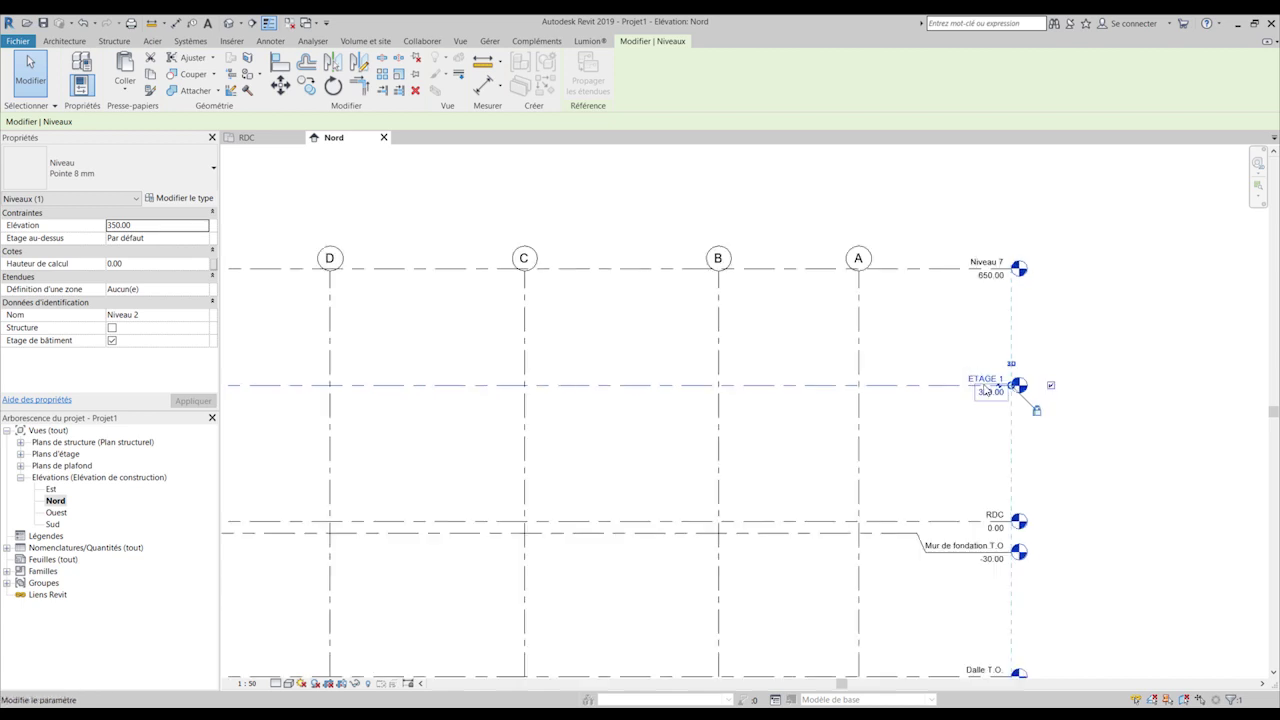
- Rename the top level Niveau 7 as ETAGE 2 and clear the selection
{"action": "scroll", "coordinate": [988, 392], "scroll_direction": "down", "scroll_amount": 1}
{"action": "left_click", "coordinate": [987, 311]}
{"action": "left_click", "coordinate": [987, 310]}
{"action": "type", "text": "ETAGE"}
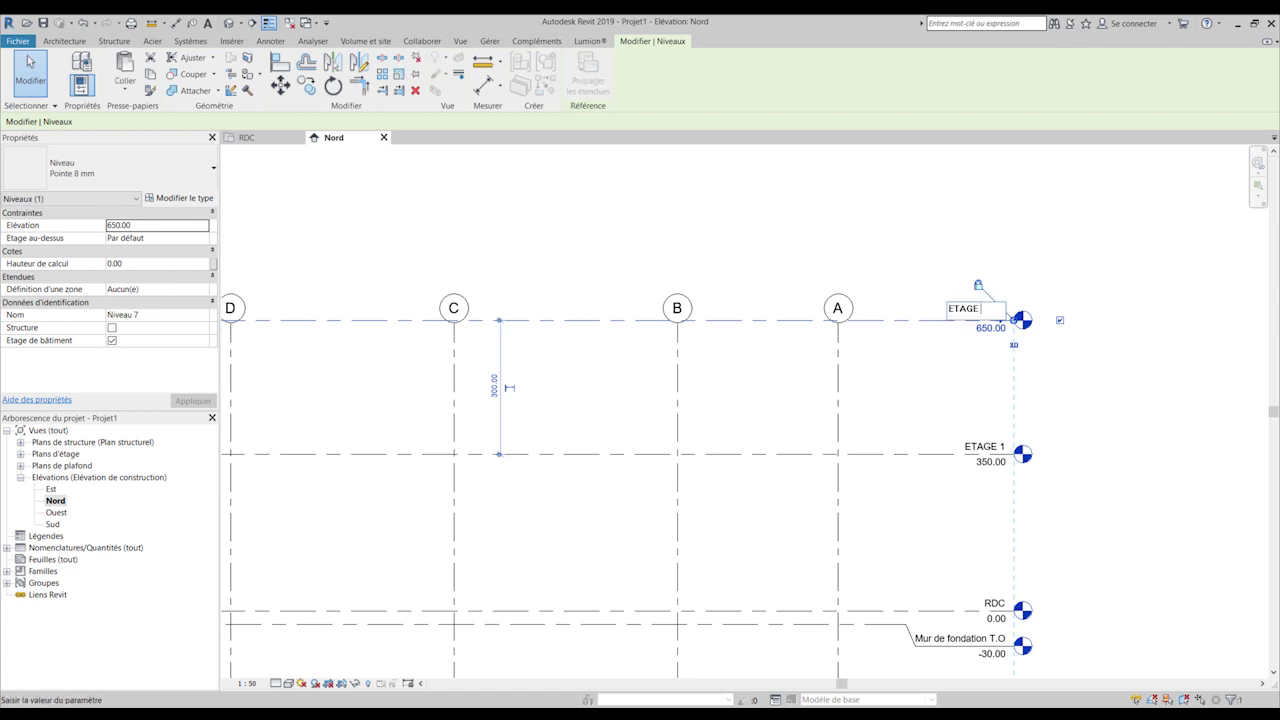
{"action": "type", "text": "2"}
{"action": "left_click", "coordinate": [900, 346]}
{"action": "scroll", "coordinate": [900, 346], "scroll_direction": "down", "scroll_amount": 3}
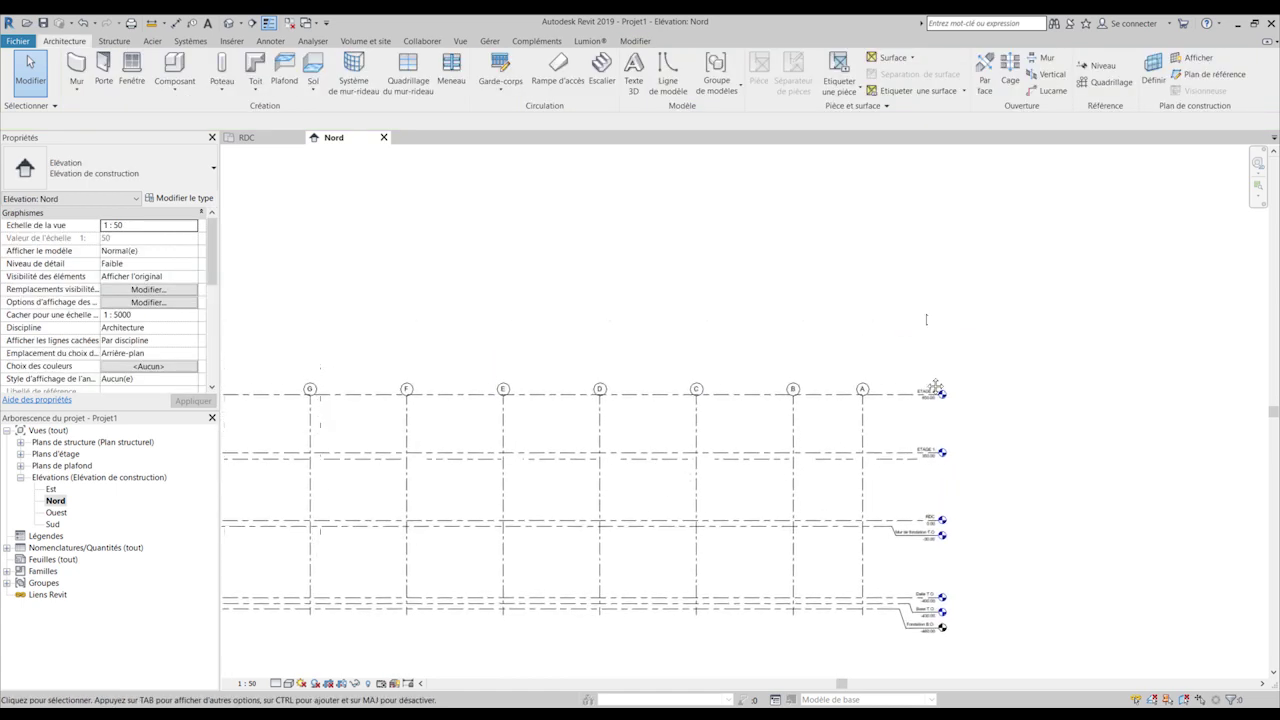
{"action": "scroll", "coordinate": [916, 372], "scroll_direction": "down", "scroll_amount": 2}
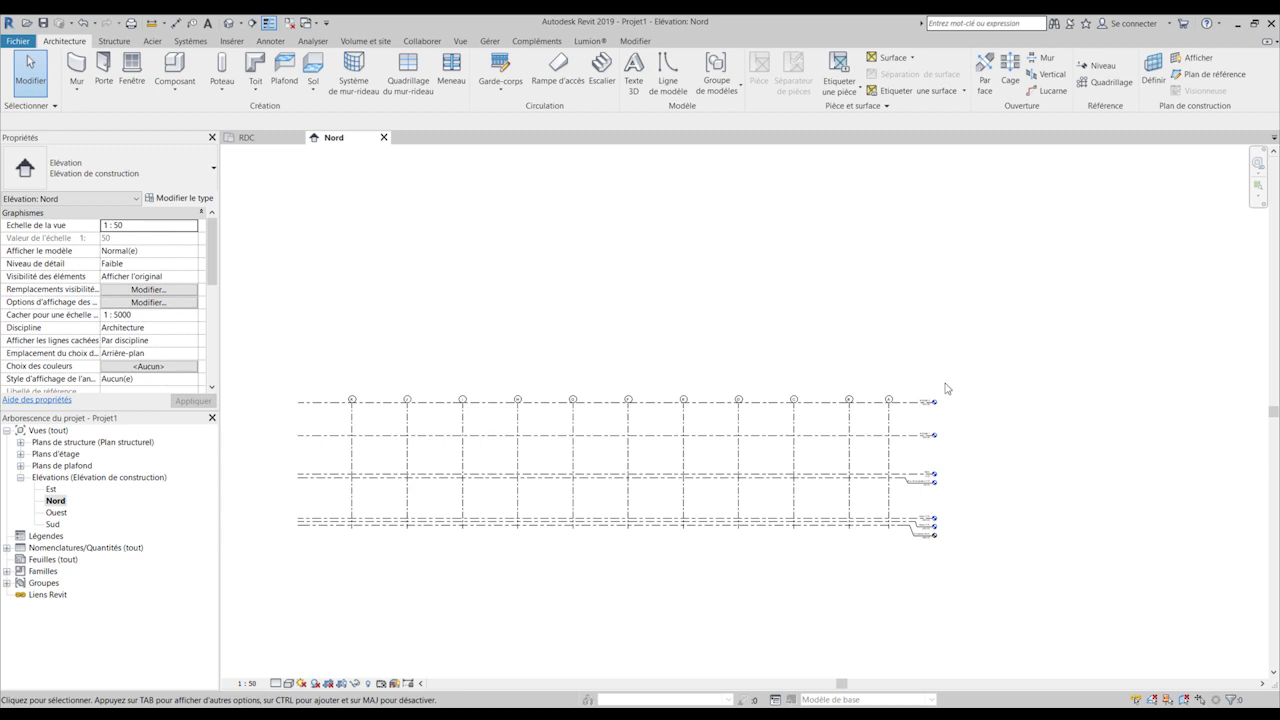
- Copy level ETAGE 2 vertically upward three times at 320 intervals with constrained multiple copying, and end the Copy command
{"action": "scroll", "coordinate": [935, 402], "scroll_direction": "up", "scroll_amount": 2}
{"action": "left_click_drag", "start_coordinate": [971, 423], "coordinate": [893, 346]}
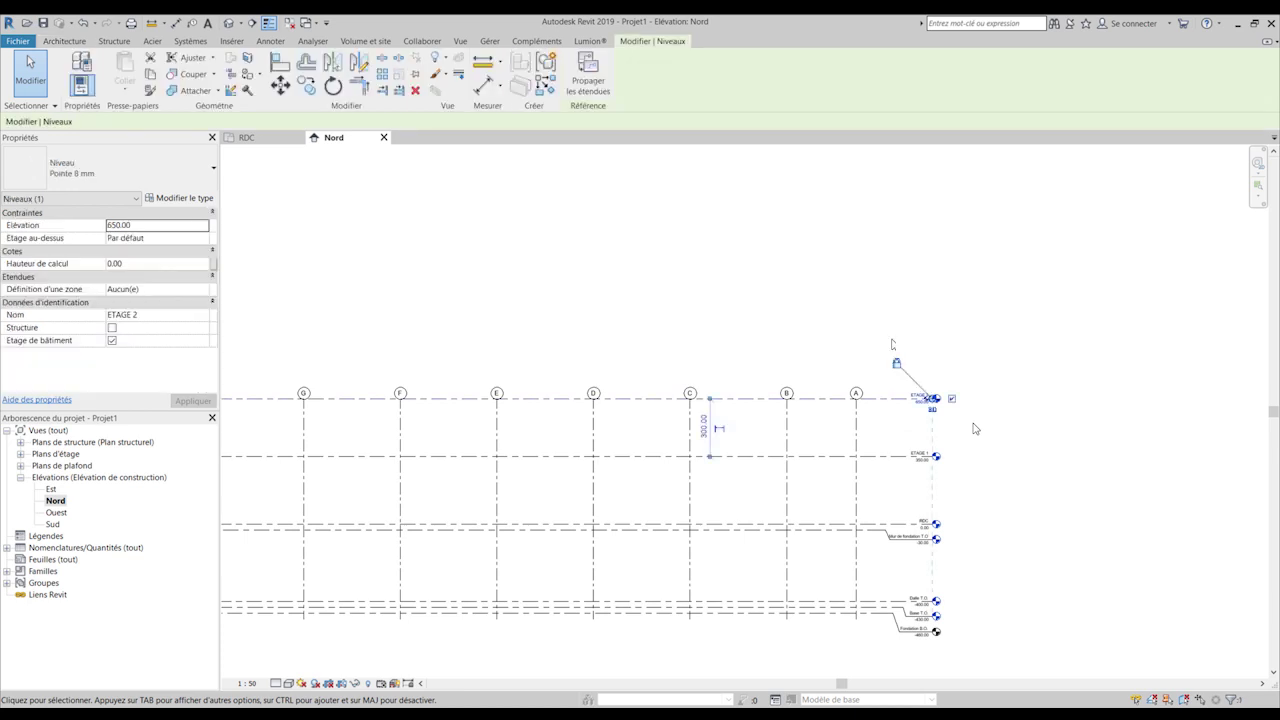
{"action": "key", "text": "o"}
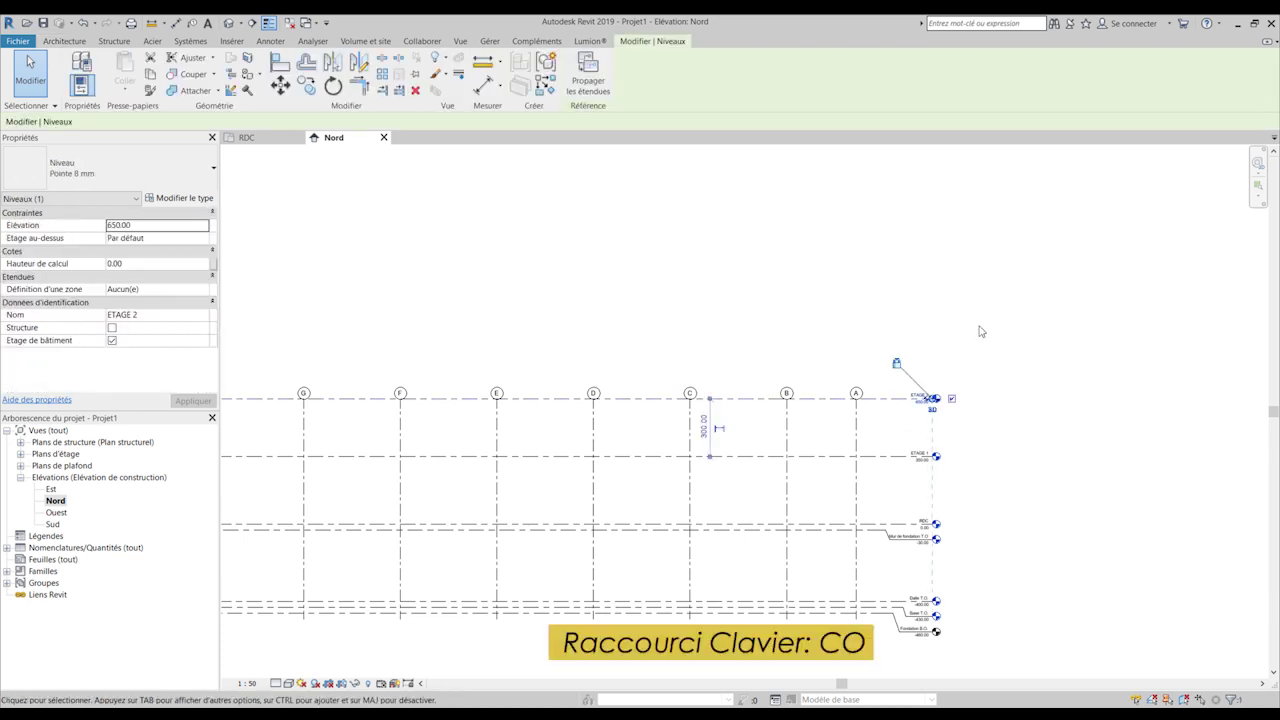
{"action": "left_click", "coordinate": [974, 379]}
{"action": "scroll", "coordinate": [974, 300], "scroll_direction": "down", "scroll_amount": 2}
{"action": "scroll", "coordinate": [968, 308], "scroll_direction": "down", "scroll_amount": 4}
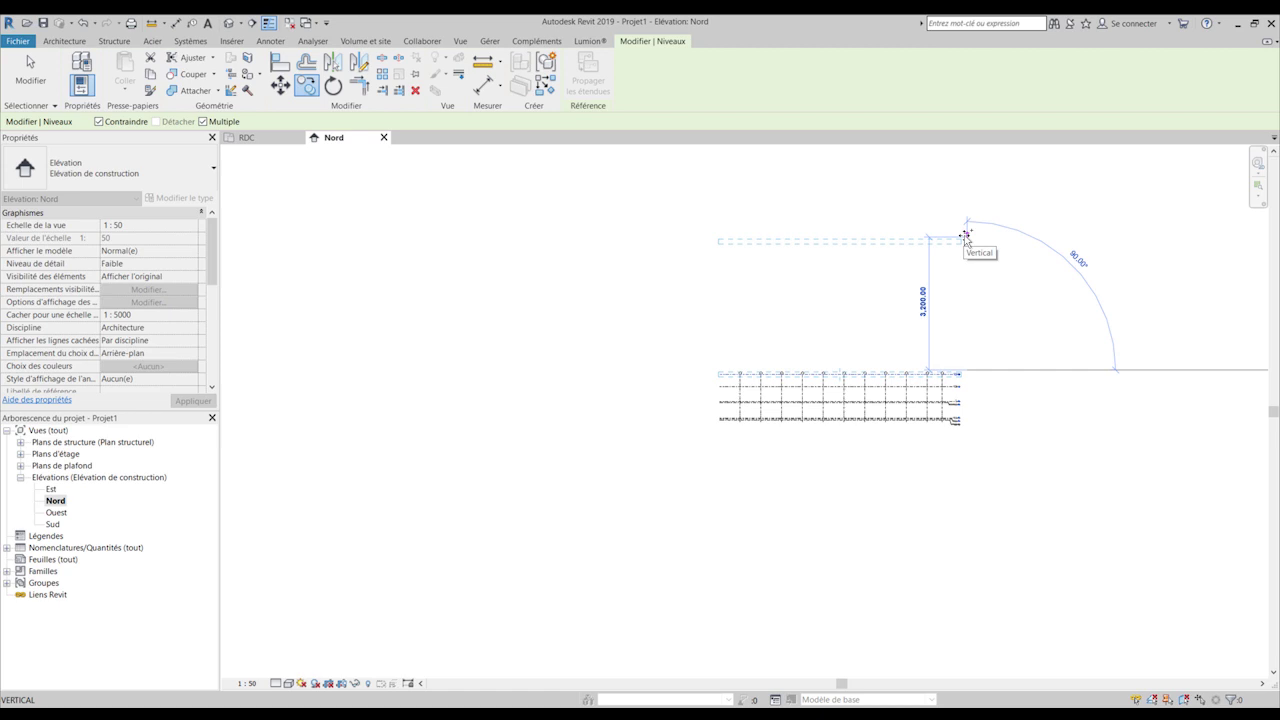
{"action": "type", "text": "3200"}
{"action": "key", "text": "Return"}
{"action": "type", "text": "320"}
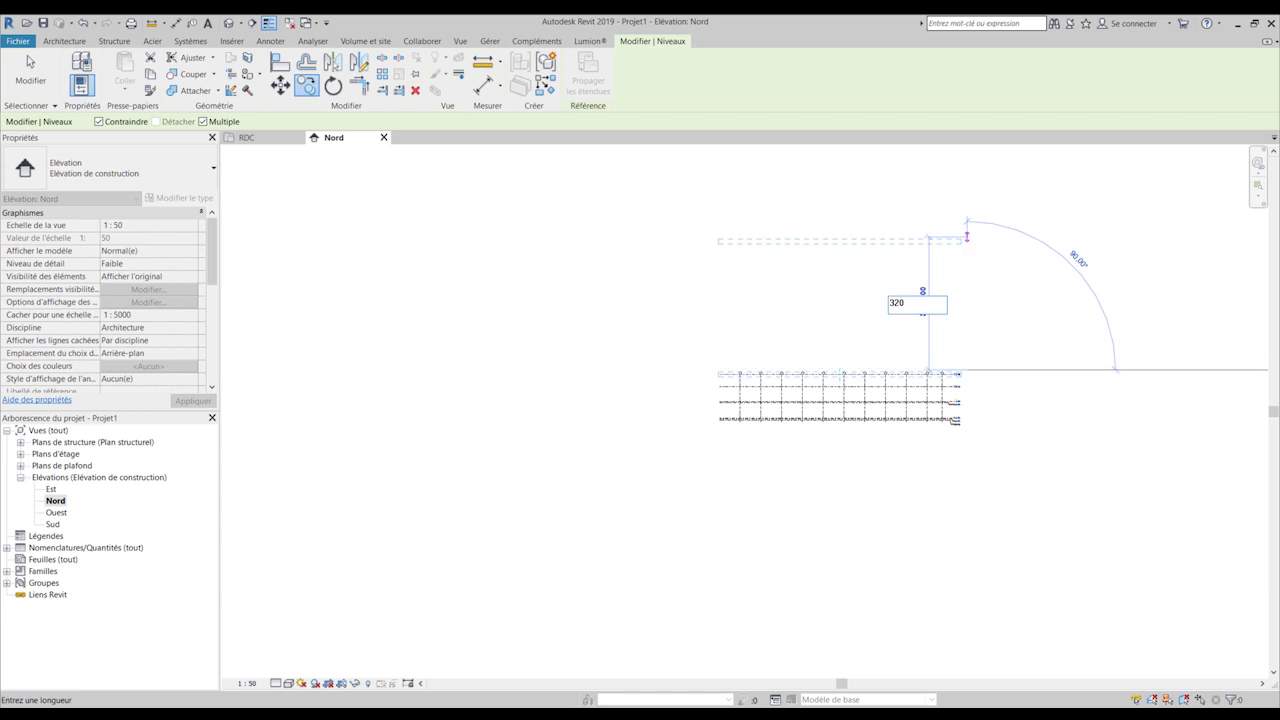
{"action": "type", "text": "0"}
{"action": "key", "text": "Return"}
{"action": "type", "text": "3200"}
{"action": "key", "text": "Return"}
{"action": "type", "text": "3200"}
{"action": "key", "text": "Return"}
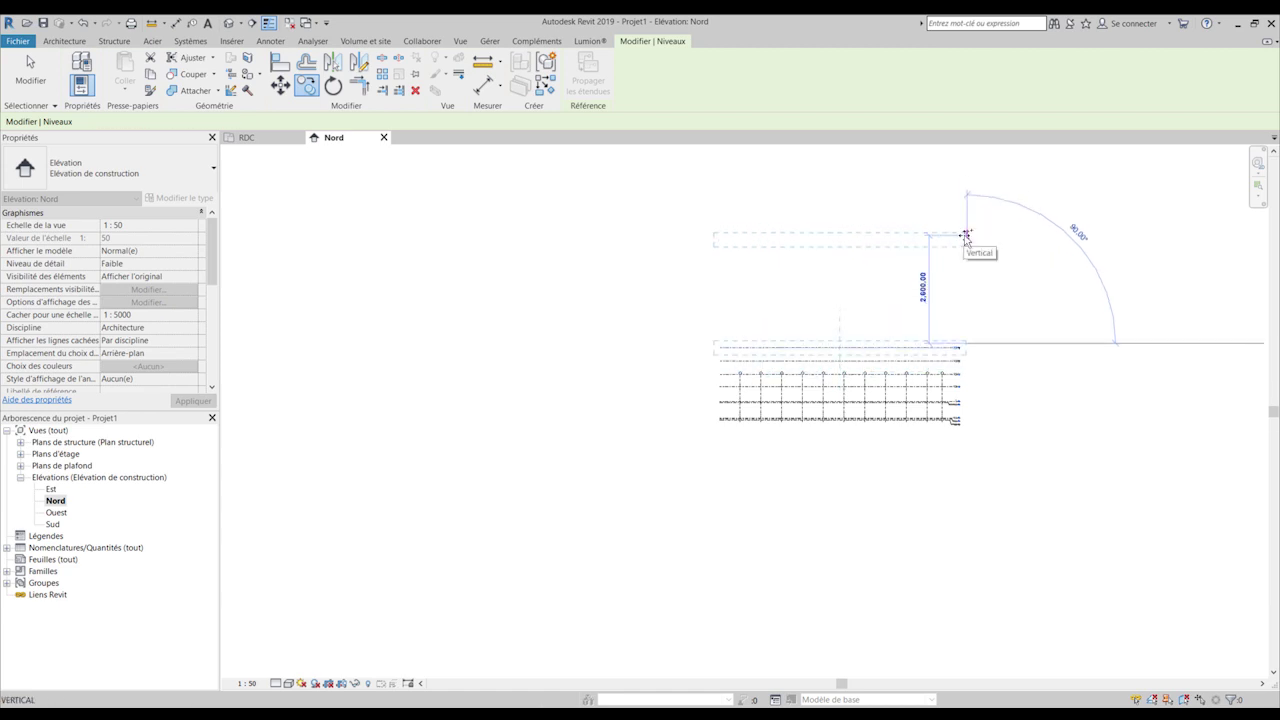
{"action": "key", "text": "Escape"}
{"action": "scroll", "coordinate": [967, 337], "scroll_direction": "up", "scroll_amount": 5}
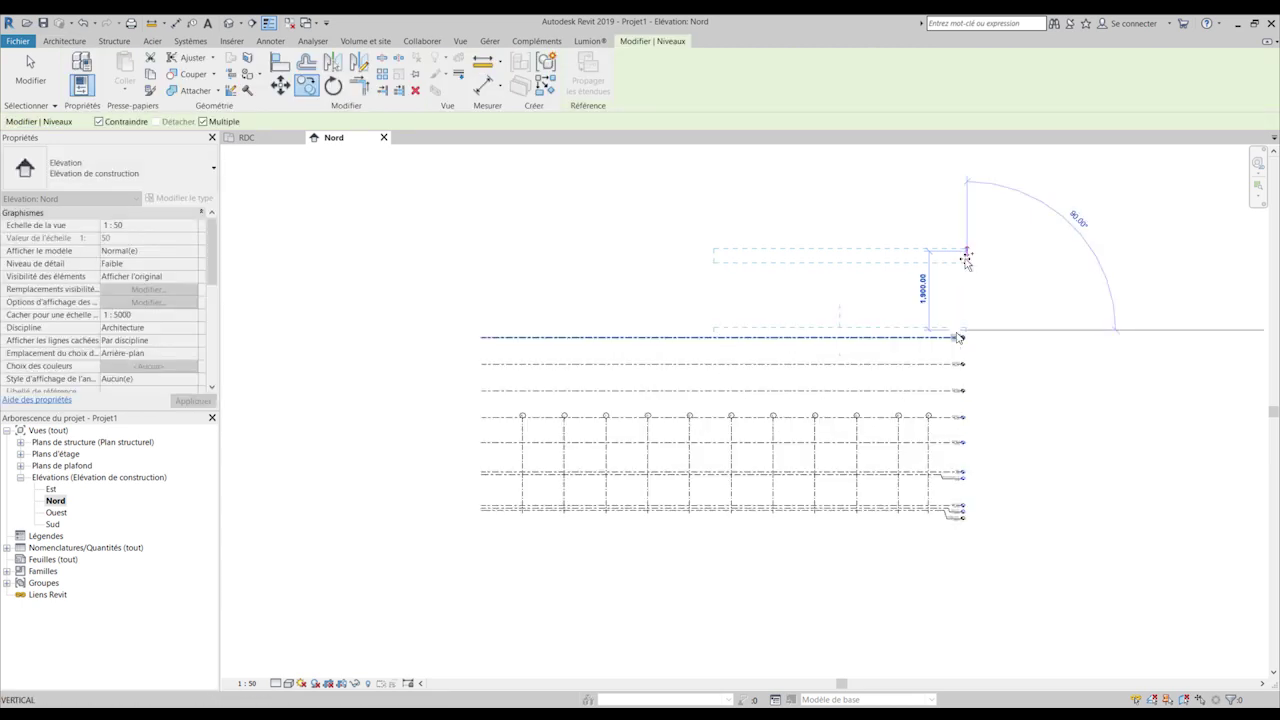
{"action": "key", "text": "Escape"}
{"action": "key", "text": "Escape"}
- Array level ETAGE 5 upward as 5 ungrouped items in total, with a spacing of 320 to the second item
{"action": "scroll", "coordinate": [968, 365], "scroll_direction": "up", "scroll_amount": 3}
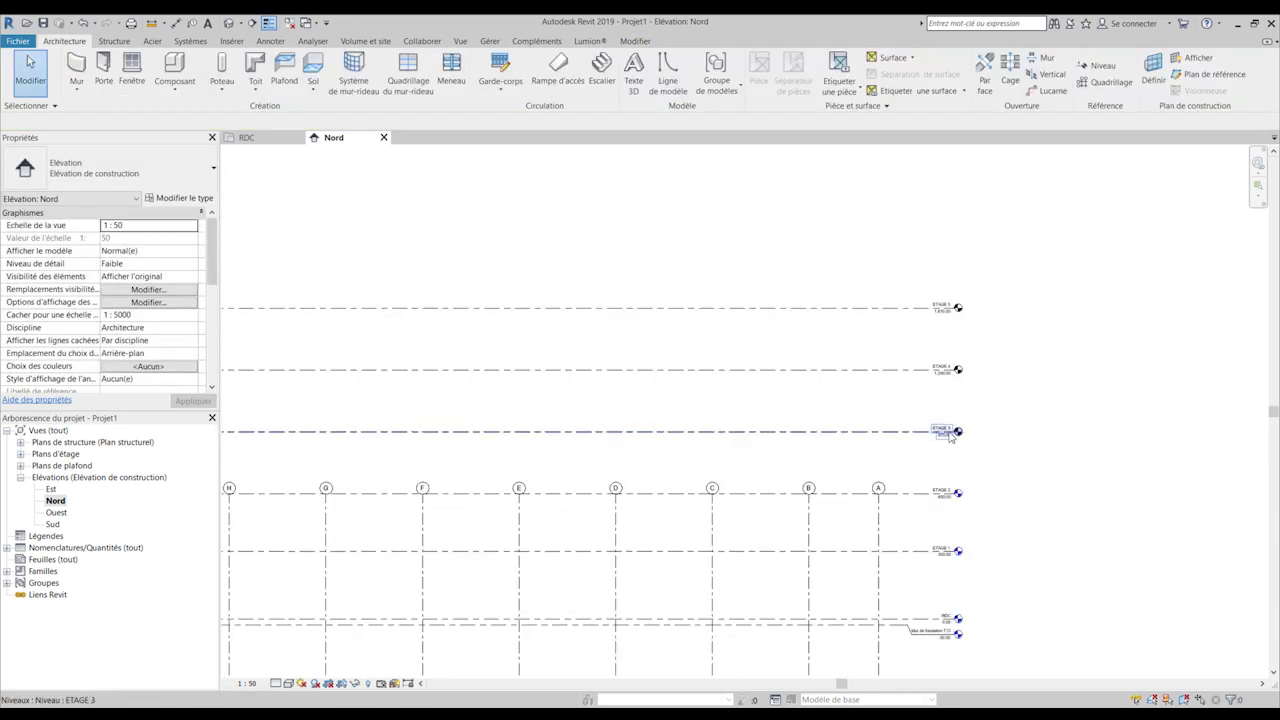
{"action": "scroll", "coordinate": [943, 434], "scroll_direction": "up", "scroll_amount": 1}
{"action": "middle_click_drag", "start_coordinate": [924, 247], "coordinate": [917, 371]}
{"action": "scroll", "coordinate": [885, 496], "scroll_direction": "down", "scroll_amount": 1}
{"action": "scroll", "coordinate": [887, 494], "scroll_direction": "up", "scroll_amount": 1}
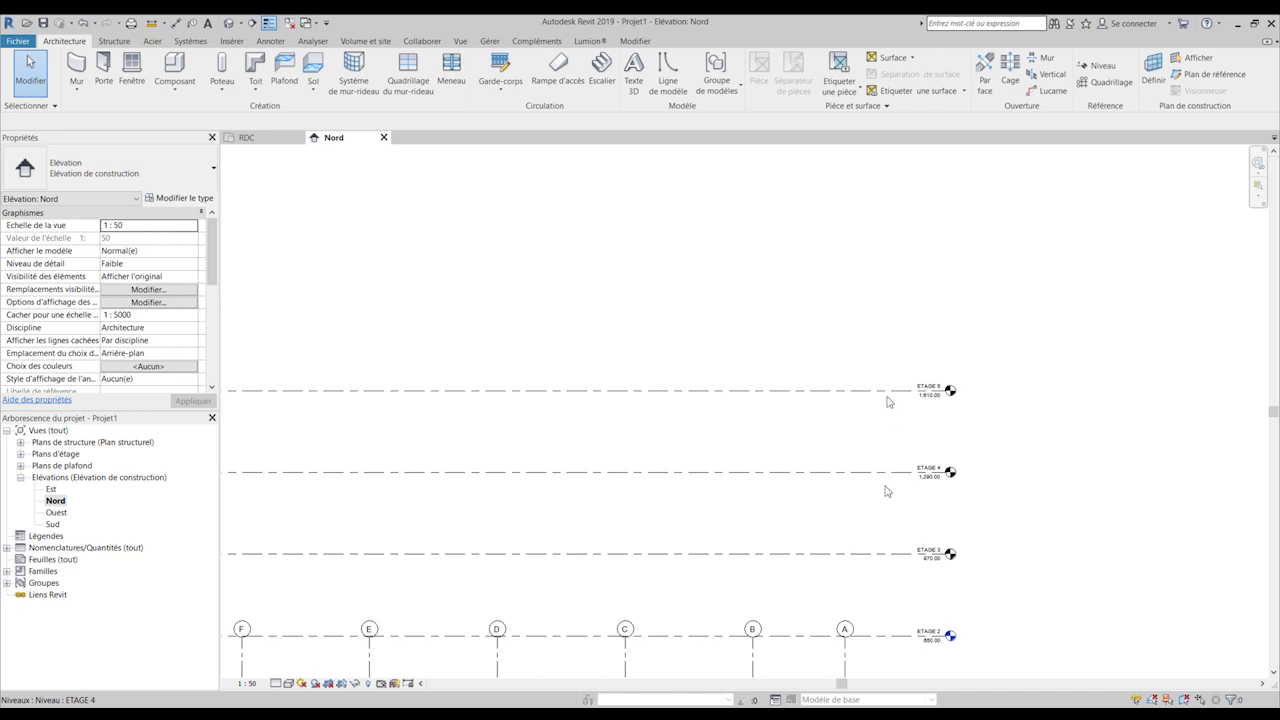
{"action": "scroll", "coordinate": [890, 500], "scroll_direction": "down", "scroll_amount": 2}
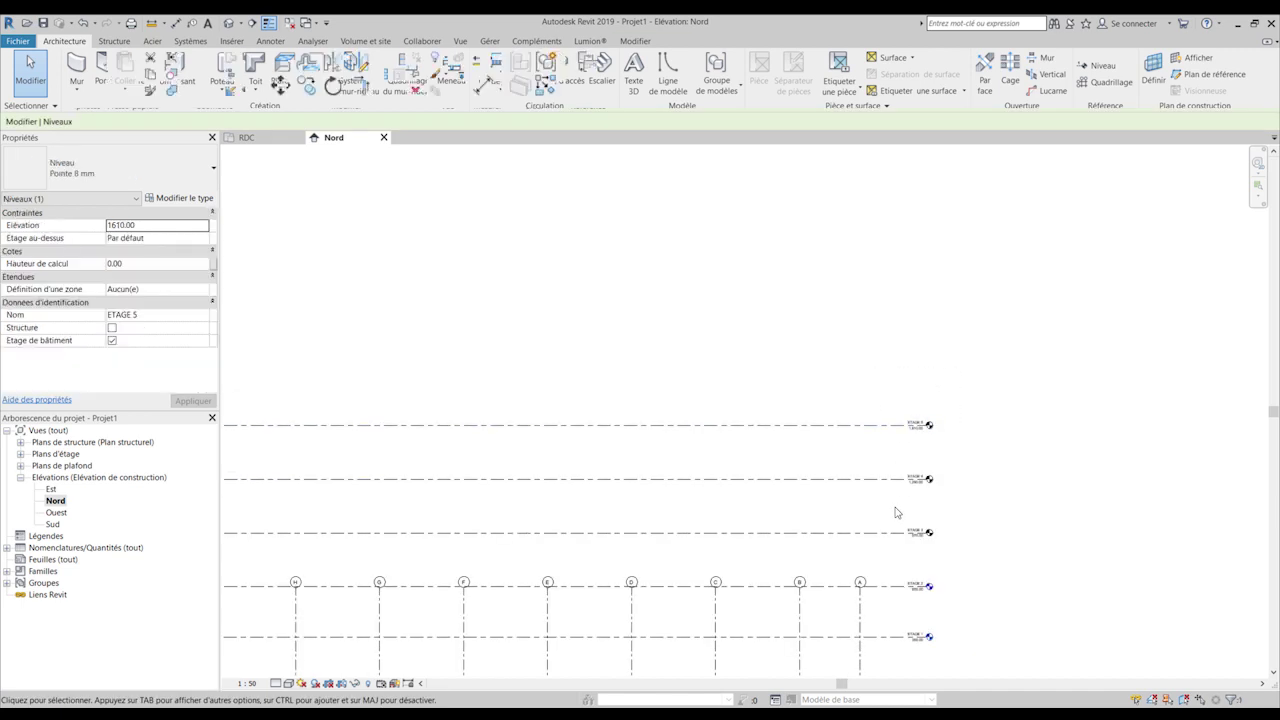
{"action": "left_click", "coordinate": [886, 425]}
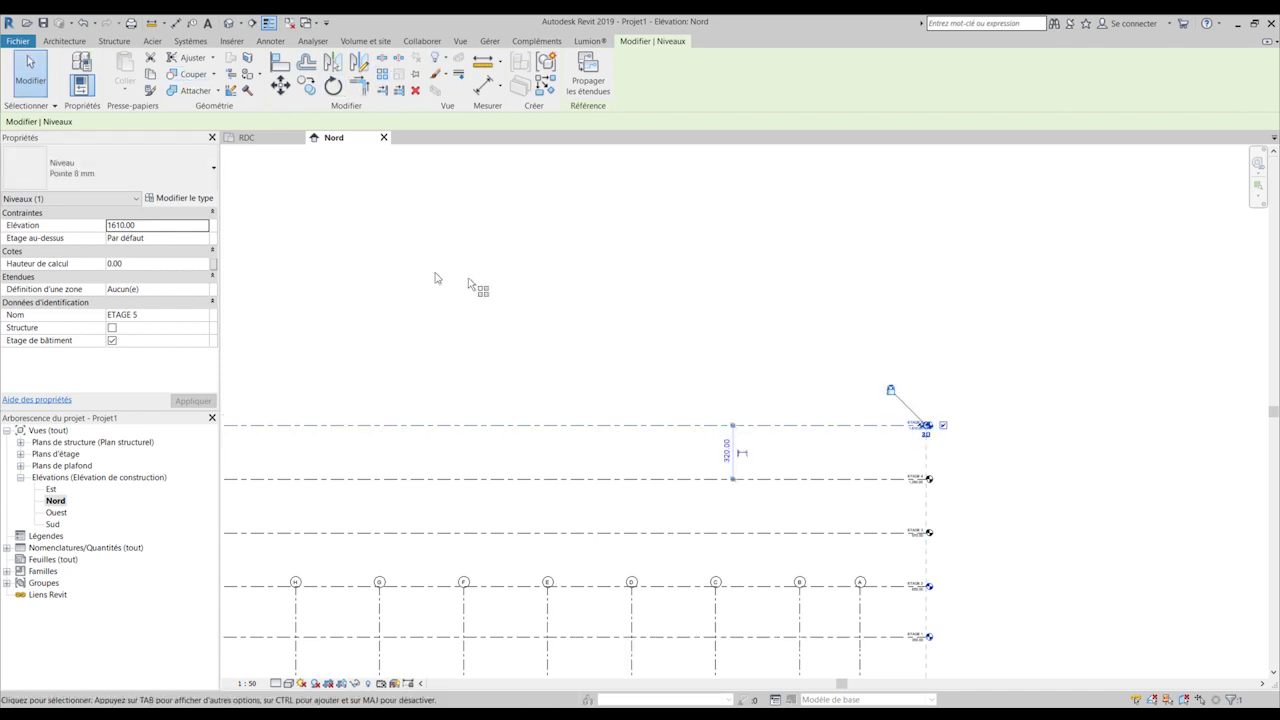
{"action": "key", "text": "a"}
{"action": "key", "text": "r"}
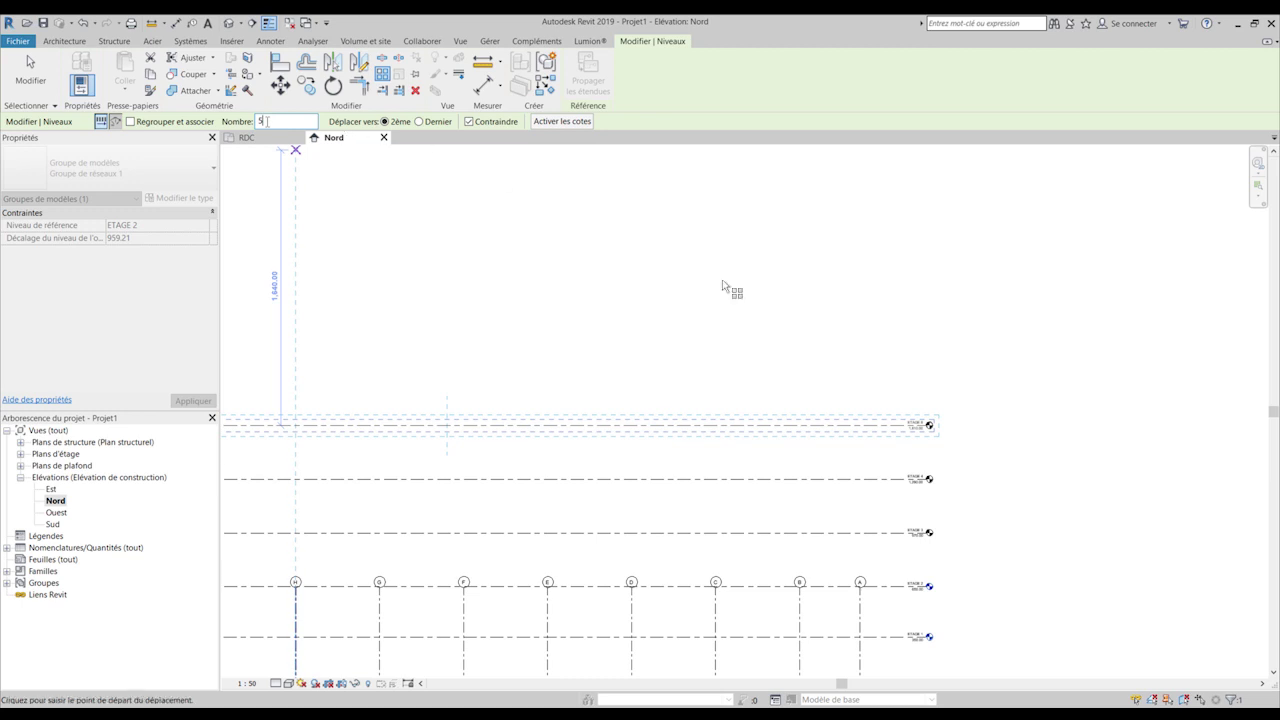
{"action": "left_click", "coordinate": [1020, 408]}
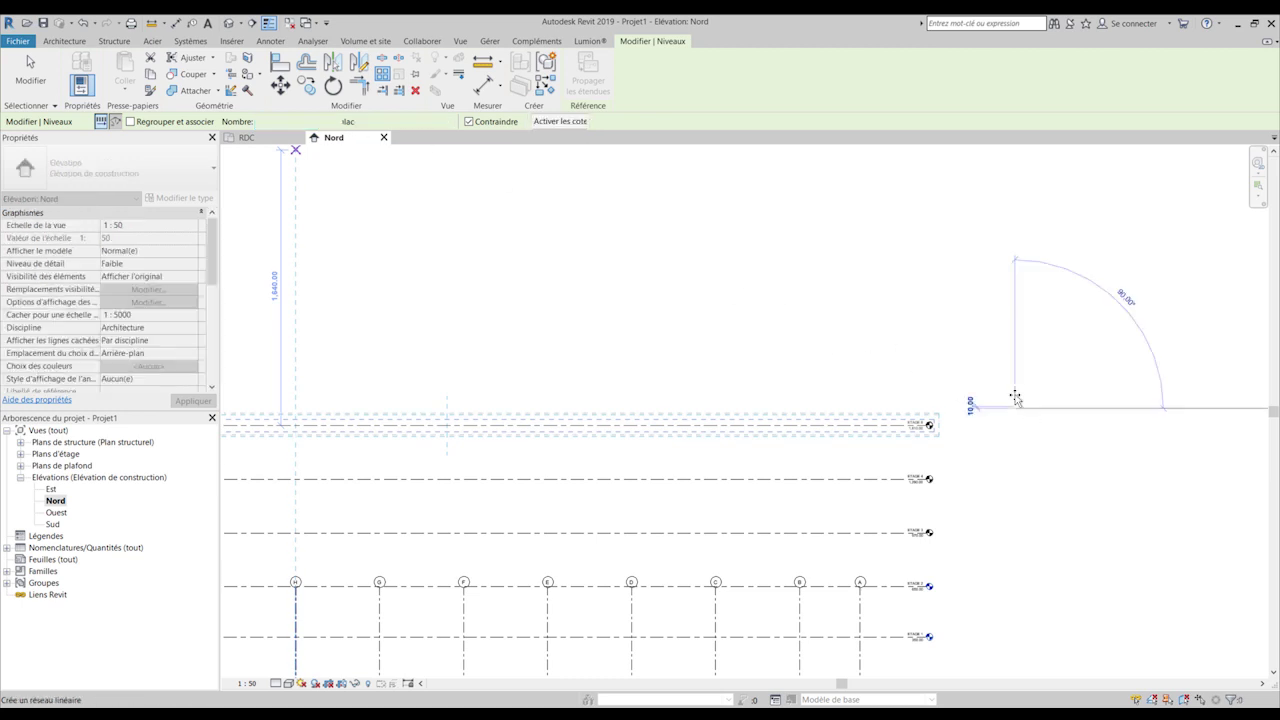
{"action": "left_click", "coordinate": [1015, 320]}
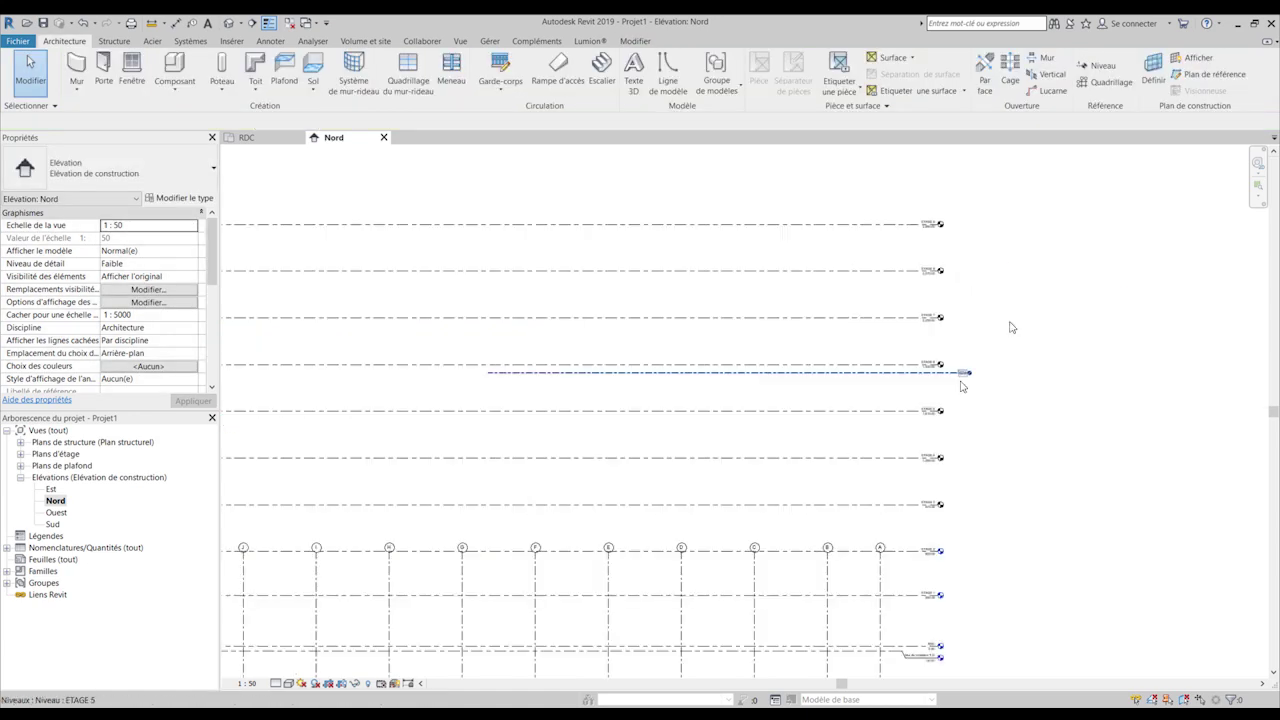
{"action": "scroll", "coordinate": [961, 427], "scroll_direction": "up", "scroll_amount": 3}
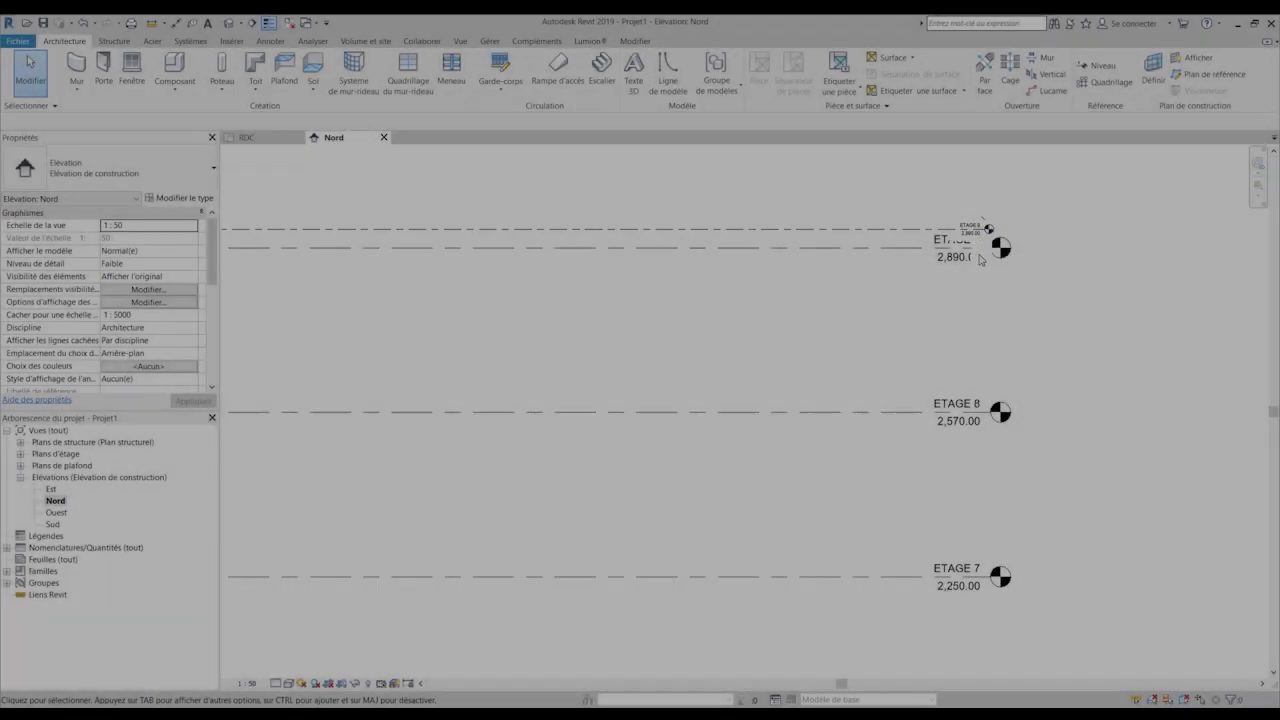
{"action": "scroll", "coordinate": [980, 223], "scroll_direction": "down", "scroll_amount": 3}
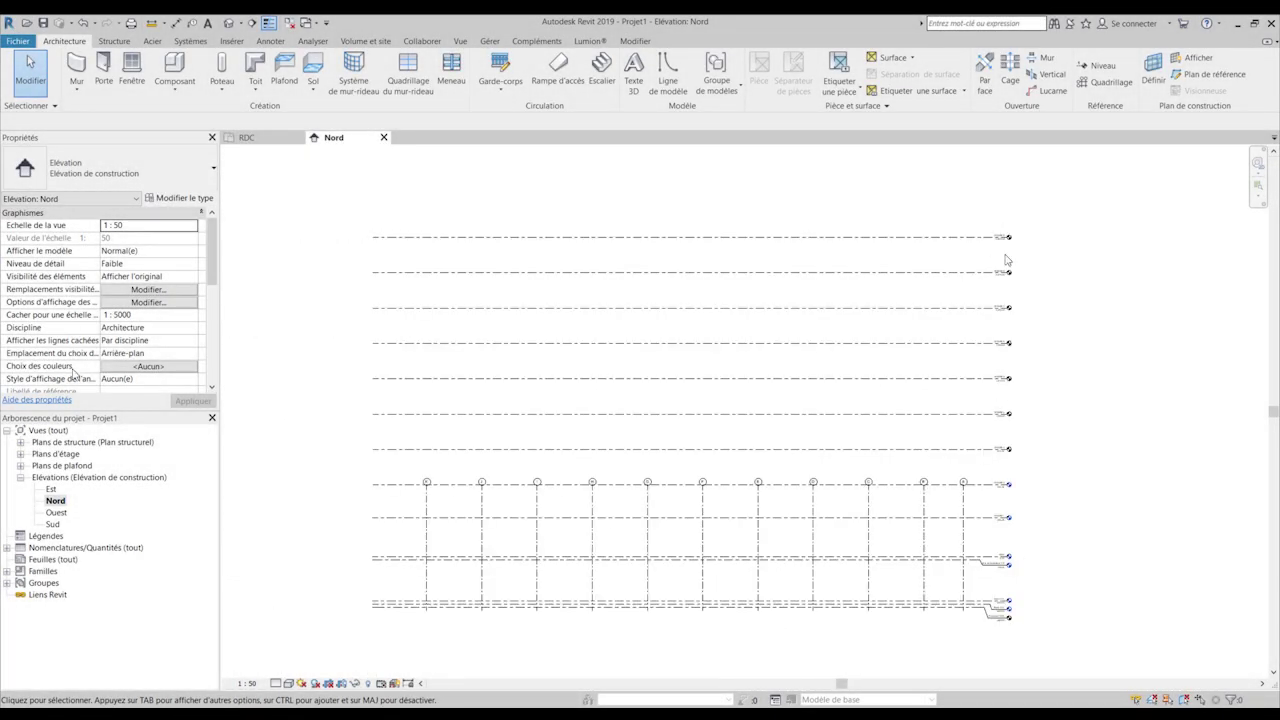
- Expand the list of floor plans (Plans d'étage) and compare it with the levels in the Nord elevation
{"action": "left_click", "coordinate": [20, 454]}
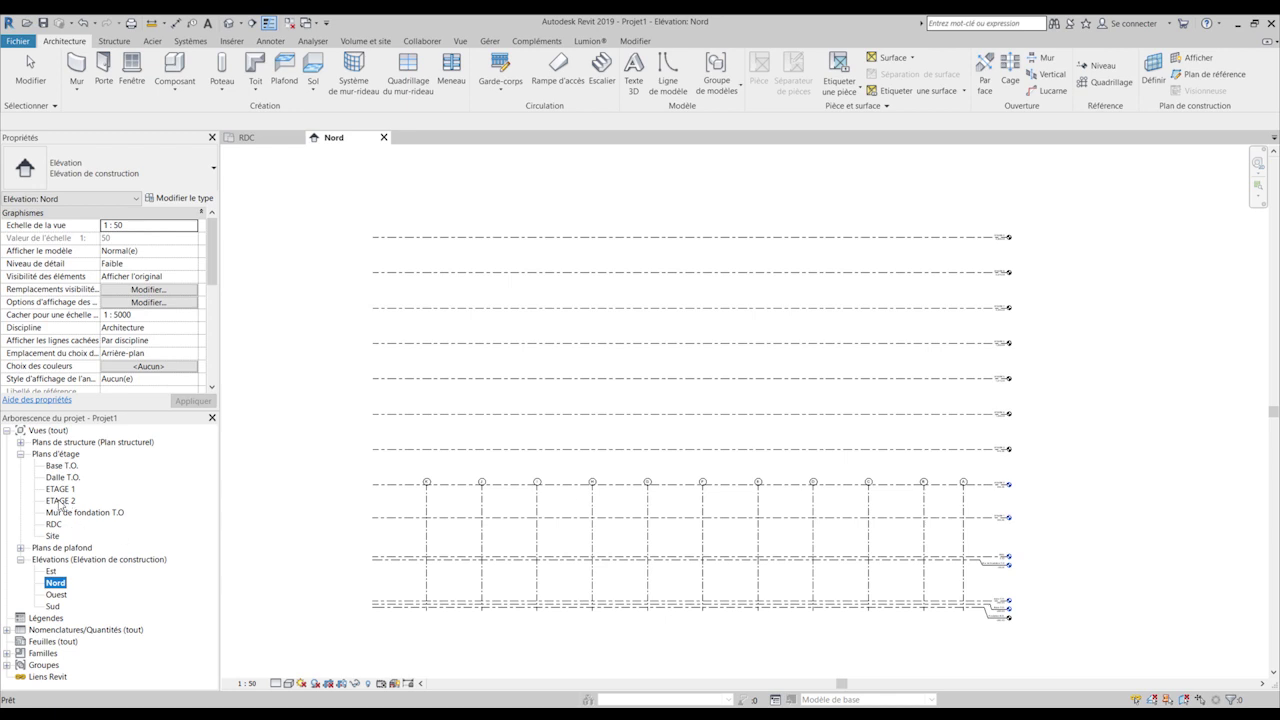
{"action": "scroll", "coordinate": [1025, 494], "scroll_direction": "up", "scroll_amount": 3}
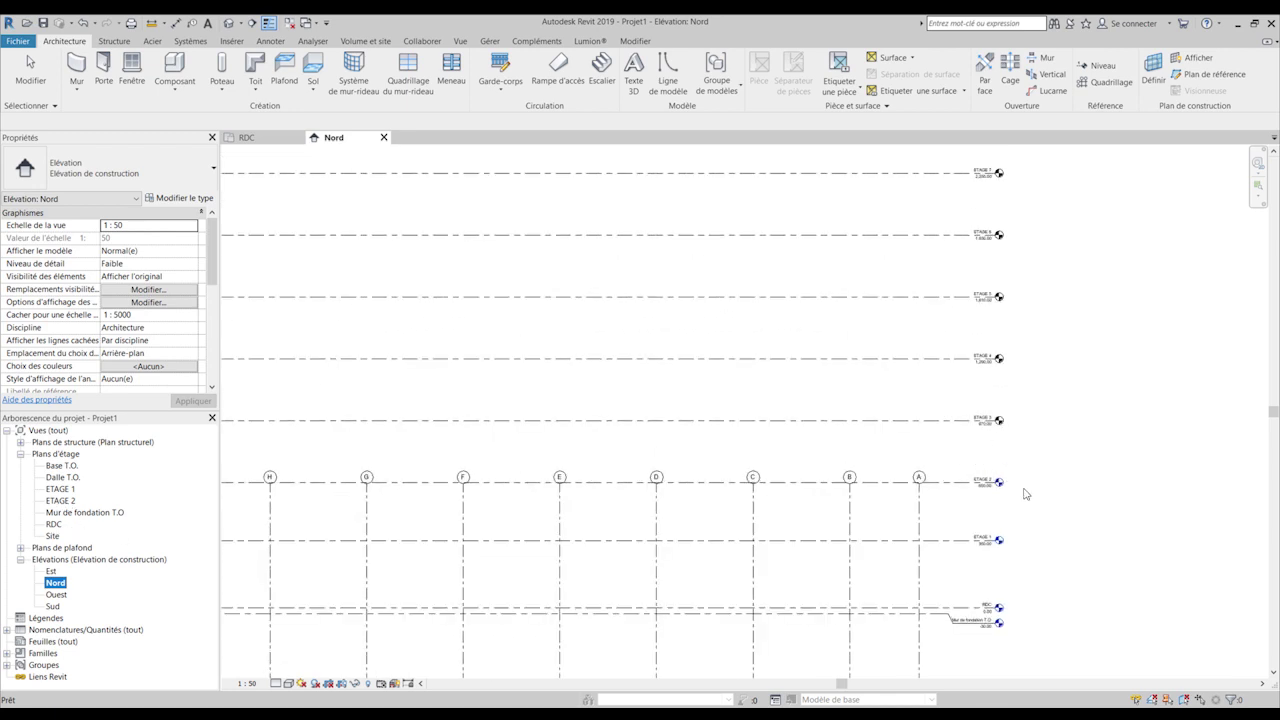
{"action": "scroll", "coordinate": [1025, 494], "scroll_direction": "up", "scroll_amount": 1}
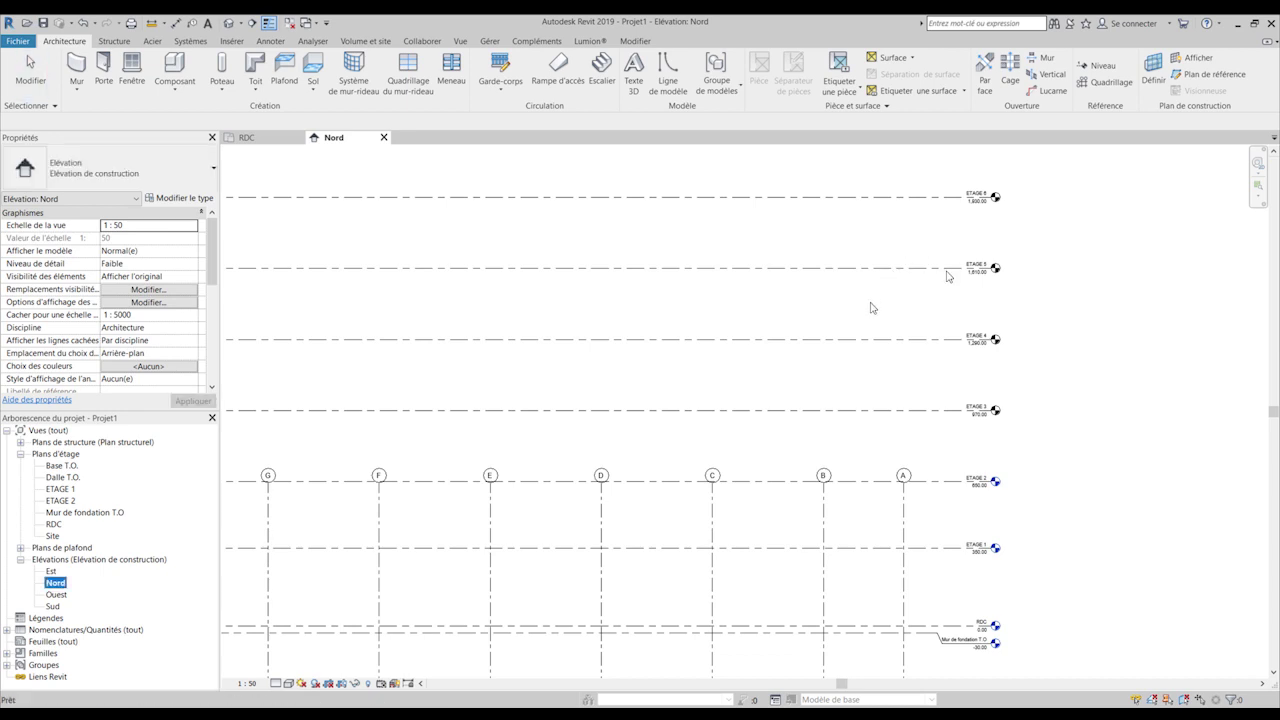
{"action": "scroll", "coordinate": [876, 332], "scroll_direction": "down", "scroll_amount": 1}
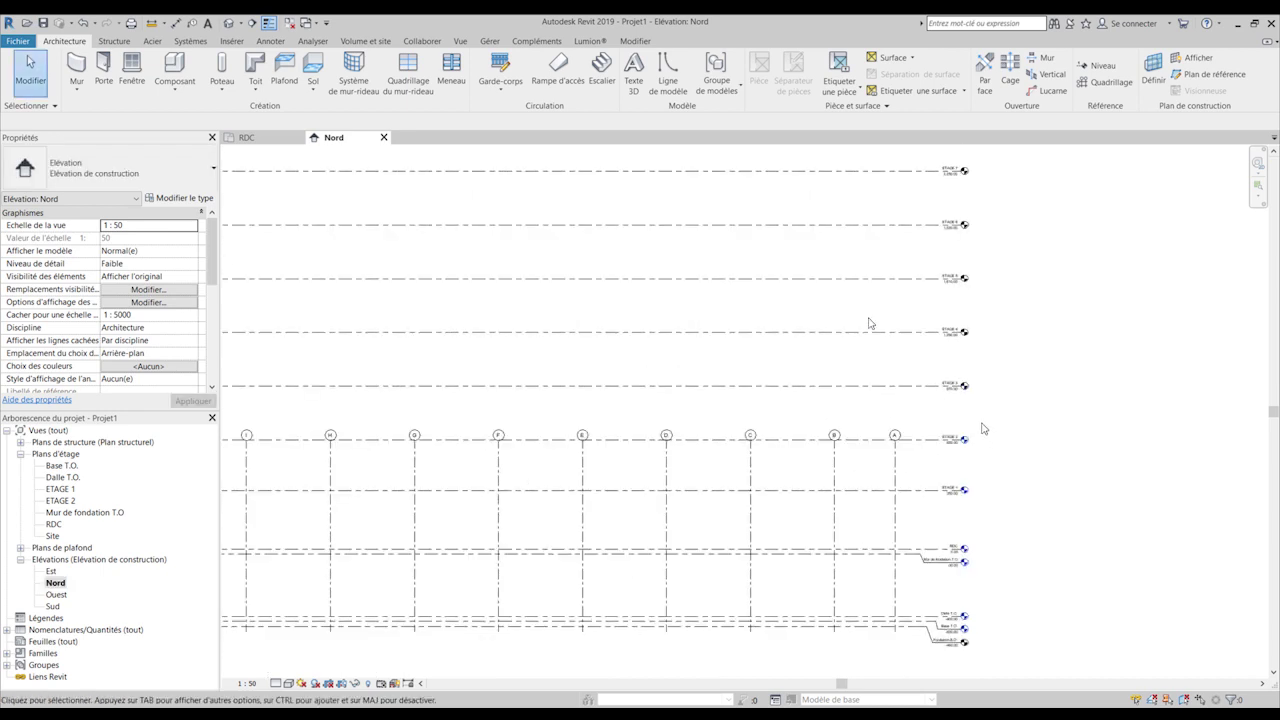
{"action": "scroll", "coordinate": [985, 430], "scroll_direction": "up", "scroll_amount": 1}
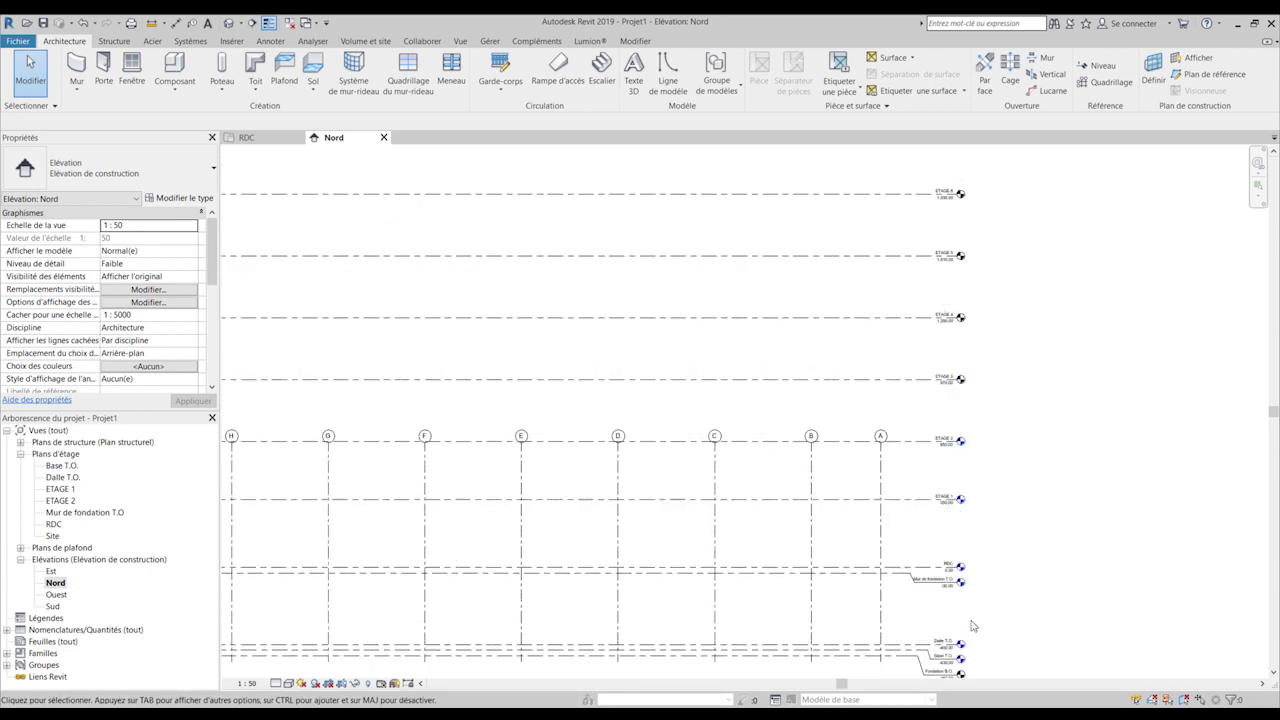
{"action": "scroll", "coordinate": [936, 648], "scroll_direction": "up", "scroll_amount": 2}
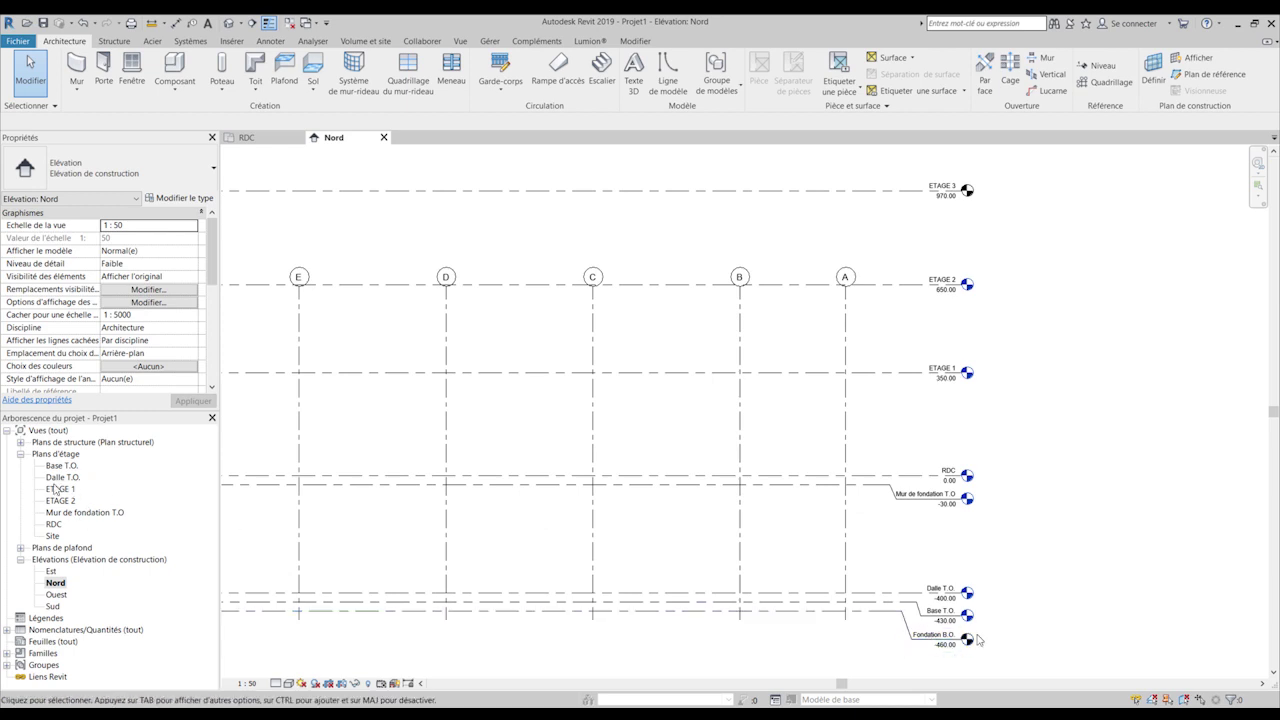
{"action": "scroll", "coordinate": [979, 640], "scroll_direction": "down", "scroll_amount": 3}
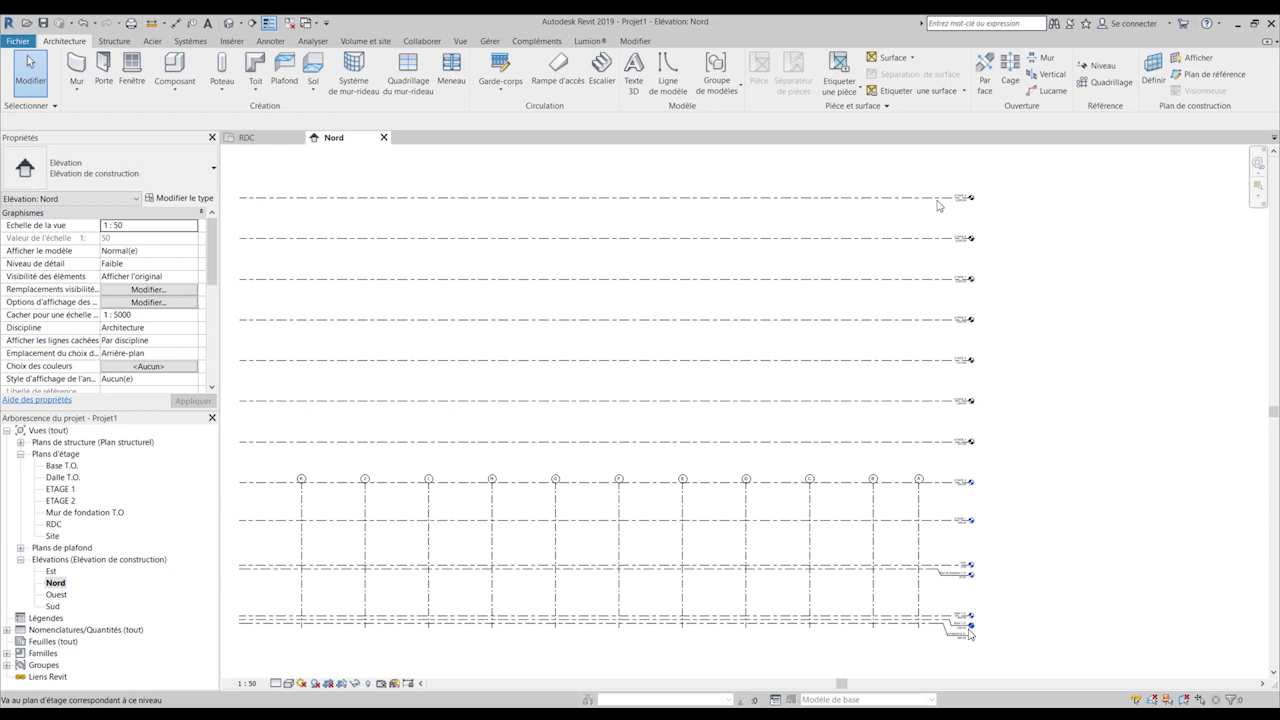
{"action": "scroll", "coordinate": [940, 311], "scroll_direction": "down", "scroll_amount": 2}
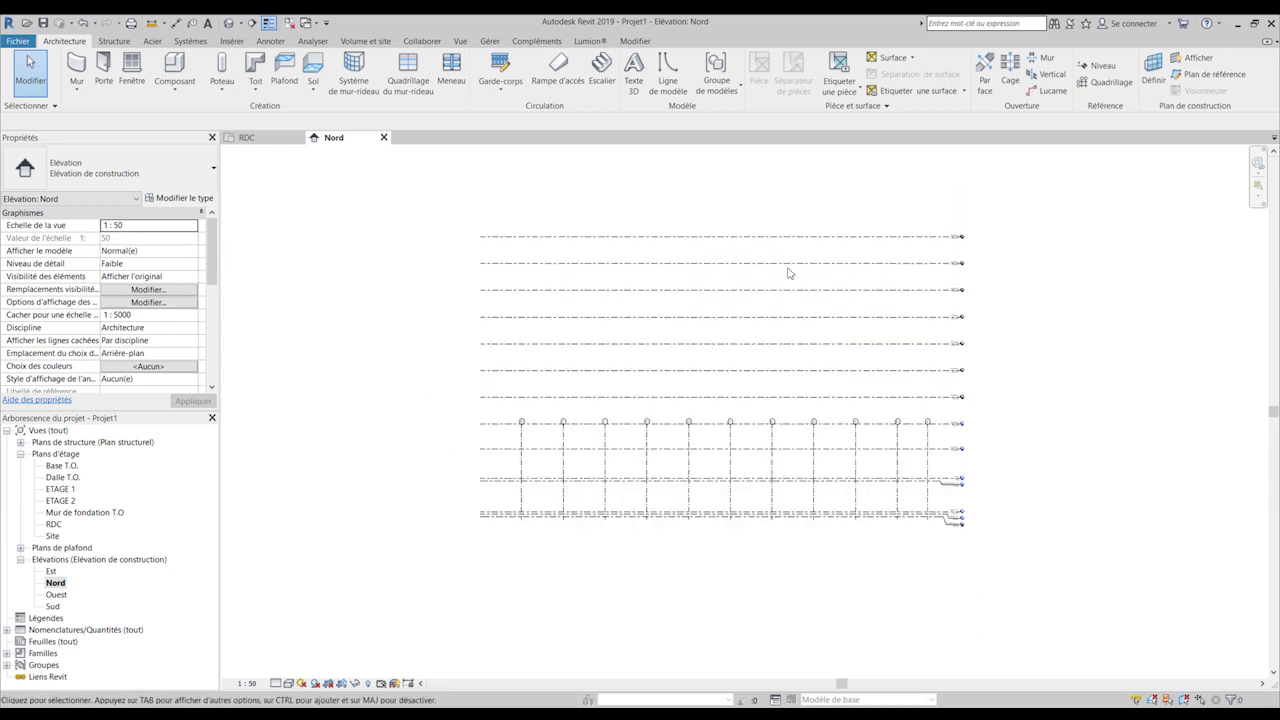
- Create floor plan views for levels ETAGE 3 through ETAGE 9 and Fondation B.O
{"action": "left_click", "coordinate": [460, 41]}
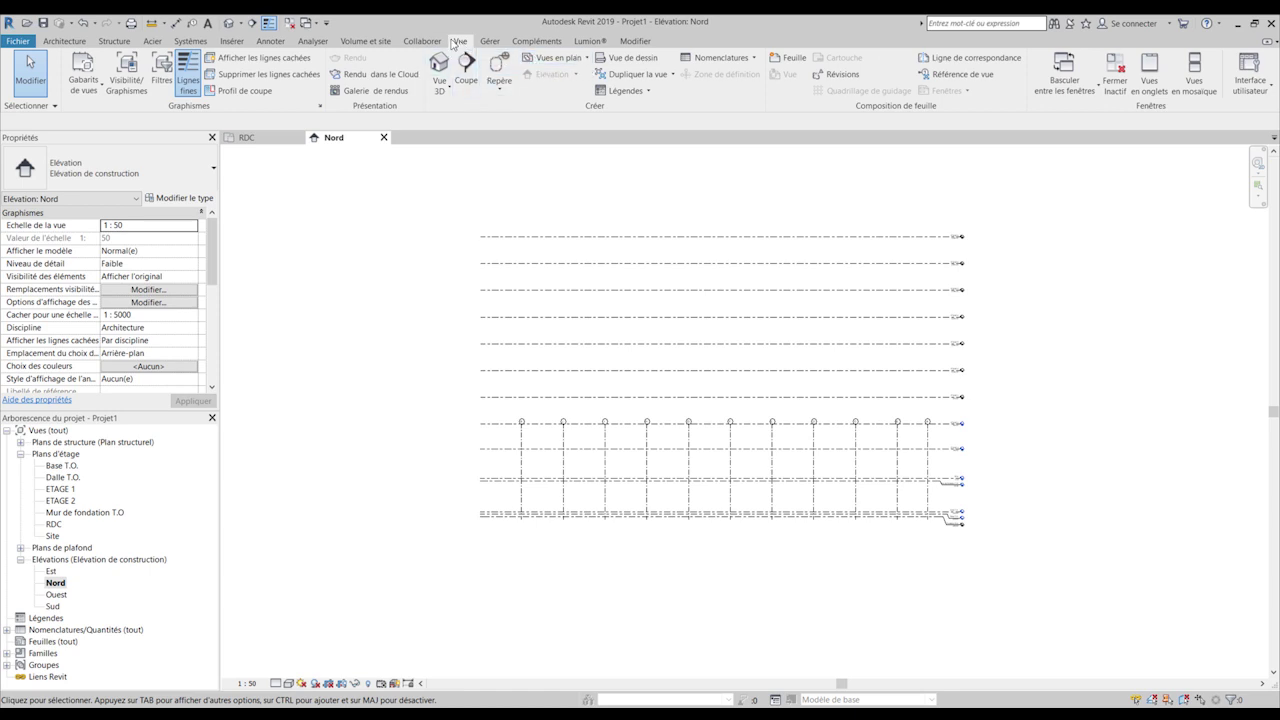
{"action": "left_click", "coordinate": [556, 58]}
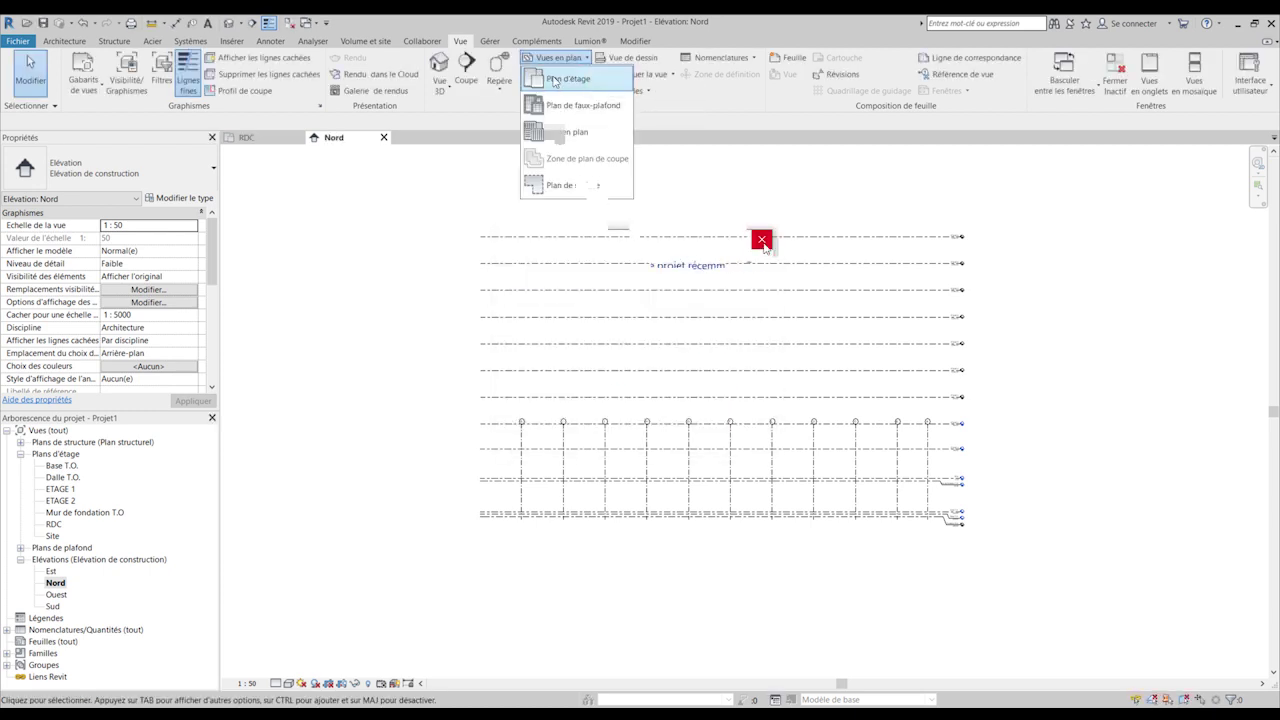
{"action": "left_click", "coordinate": [759, 241]}
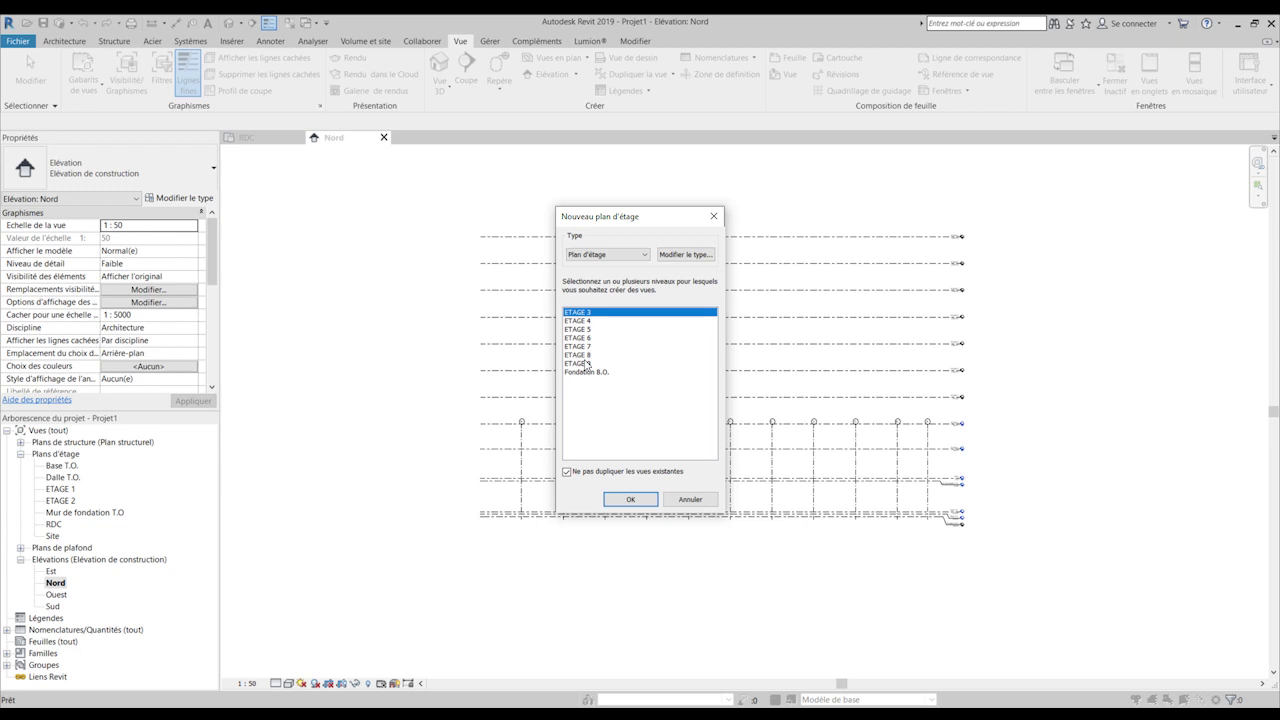
{"action": "left_click", "coordinate": [628, 428], "text": "shift"}
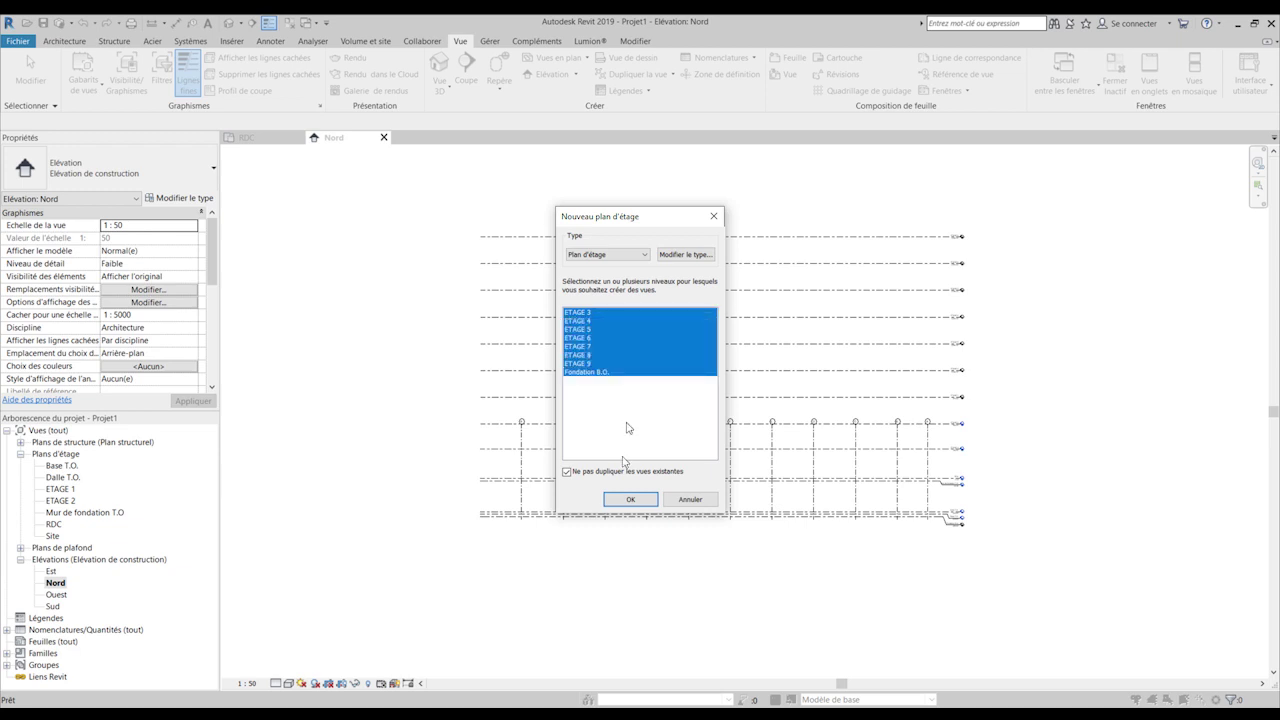
{"action": "left_click", "coordinate": [630, 499]}
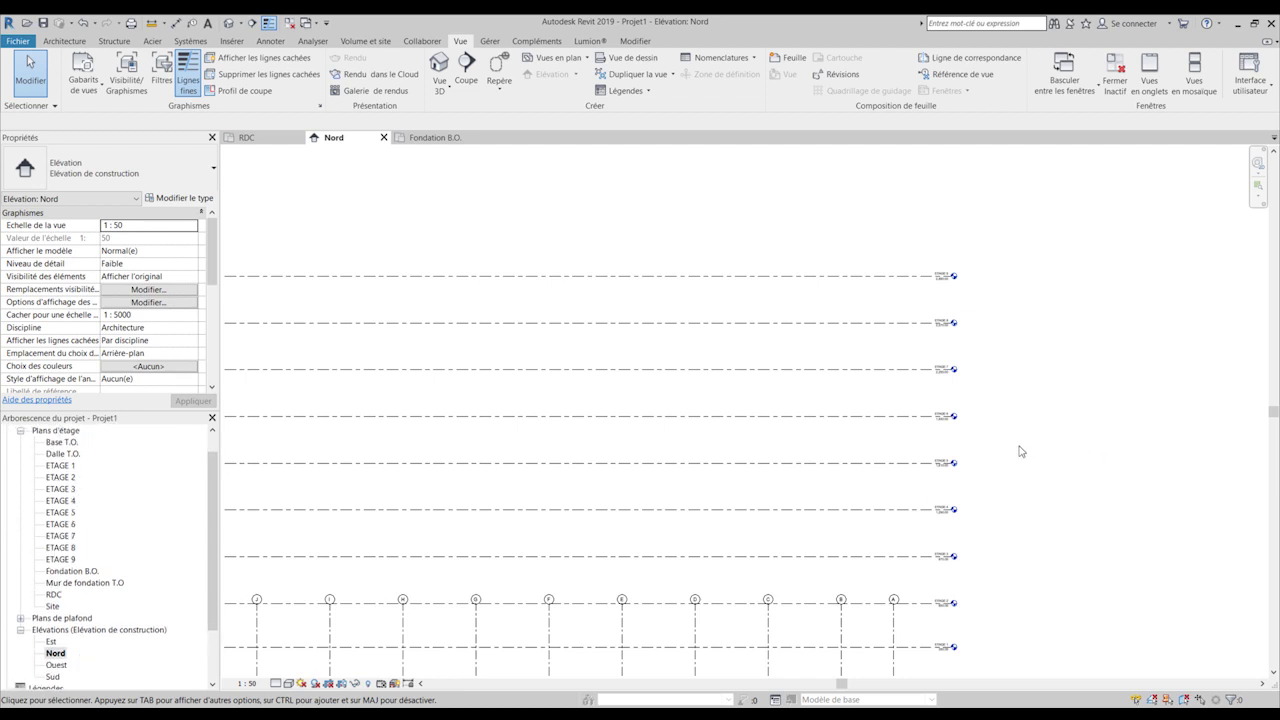
- Examine the levels in the Nord elevation and check the grid lines in the ETAGE 2, ETAGE 6 and ETAGE 1 floor plans
{"action": "scroll", "coordinate": [1020, 451], "scroll_direction": "down", "scroll_amount": 2}
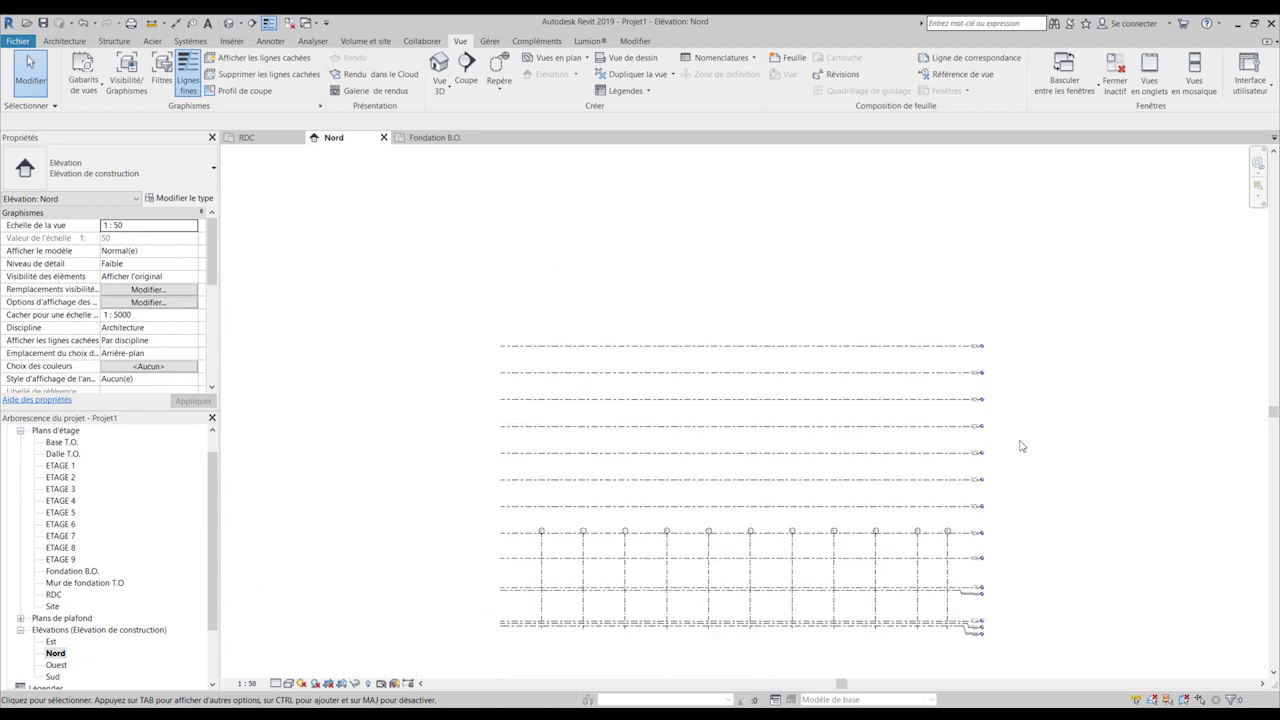
{"action": "scroll", "coordinate": [1021, 446], "scroll_direction": "up", "scroll_amount": 1}
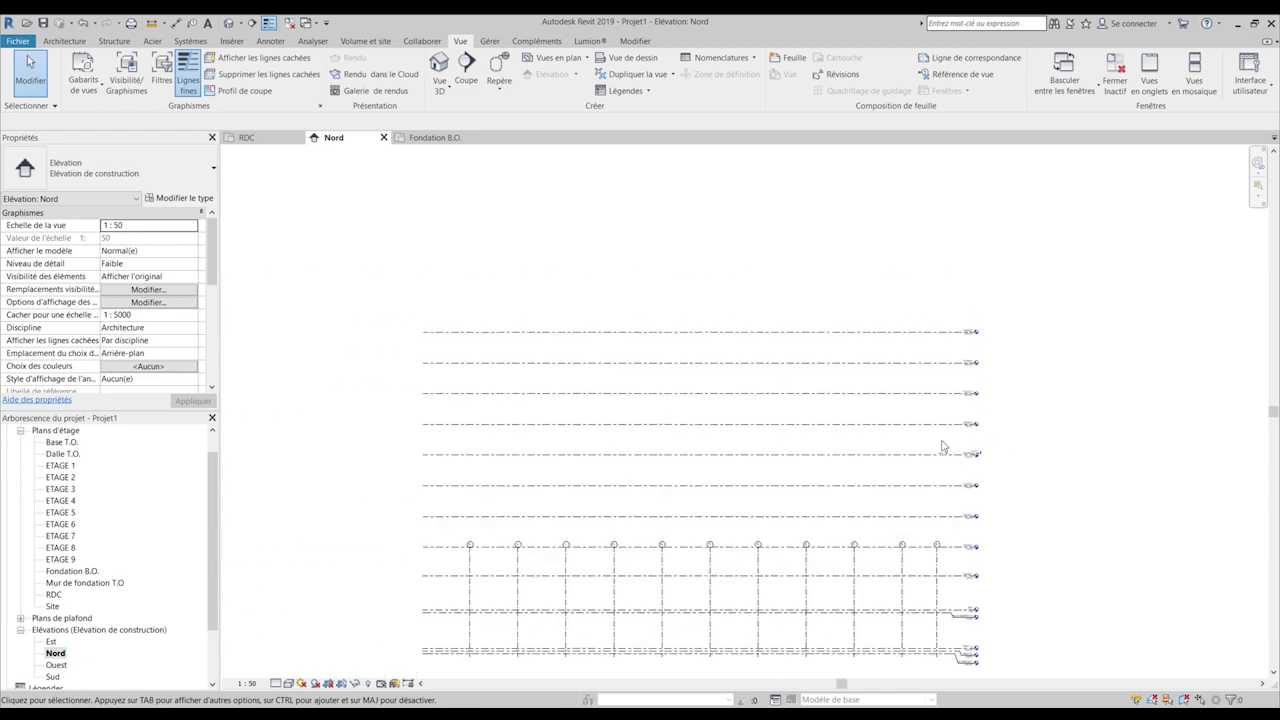
{"action": "scroll", "coordinate": [1021, 446], "scroll_direction": "down", "scroll_amount": 1}
{"action": "scroll", "coordinate": [203, 452], "scroll_direction": "up", "scroll_amount": 1}
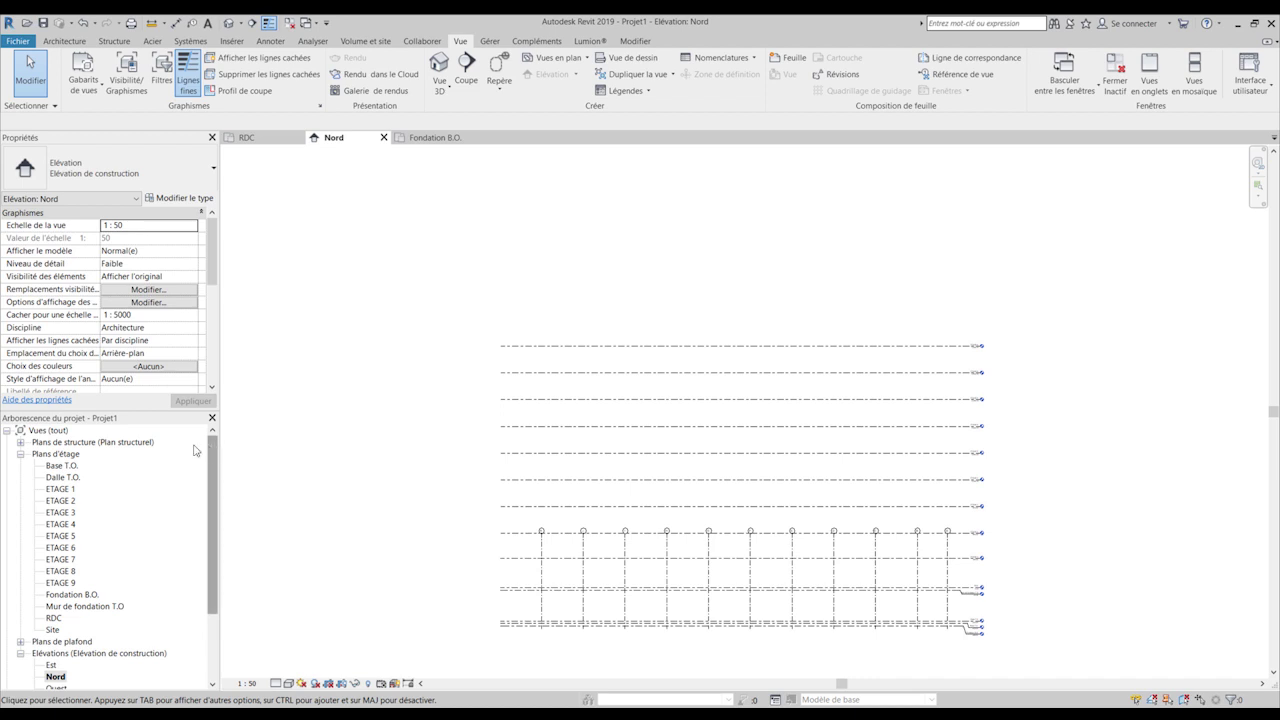
{"action": "scroll", "coordinate": [57, 482], "scroll_direction": "down", "scroll_amount": 1}
{"action": "scroll", "coordinate": [57, 485], "scroll_direction": "up", "scroll_amount": 1}
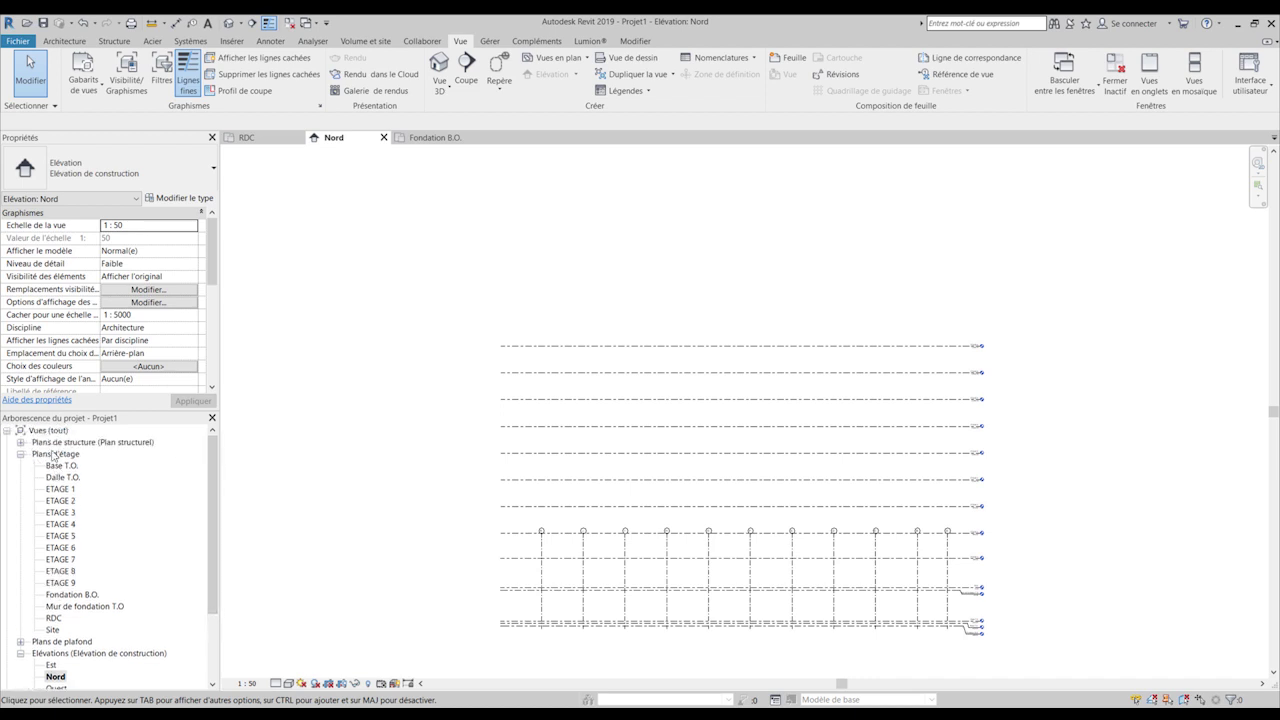
{"action": "double_click", "coordinate": [58, 501]}
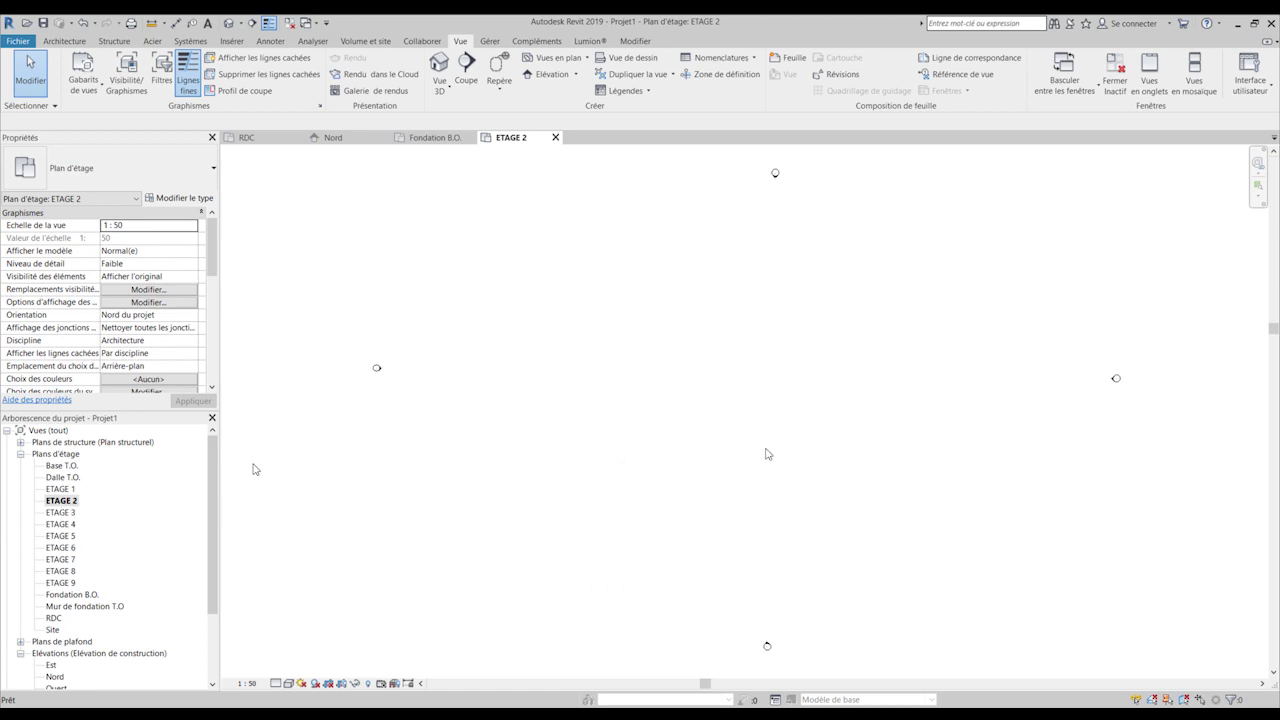
{"action": "scroll", "coordinate": [770, 454], "scroll_direction": "down", "scroll_amount": 2}
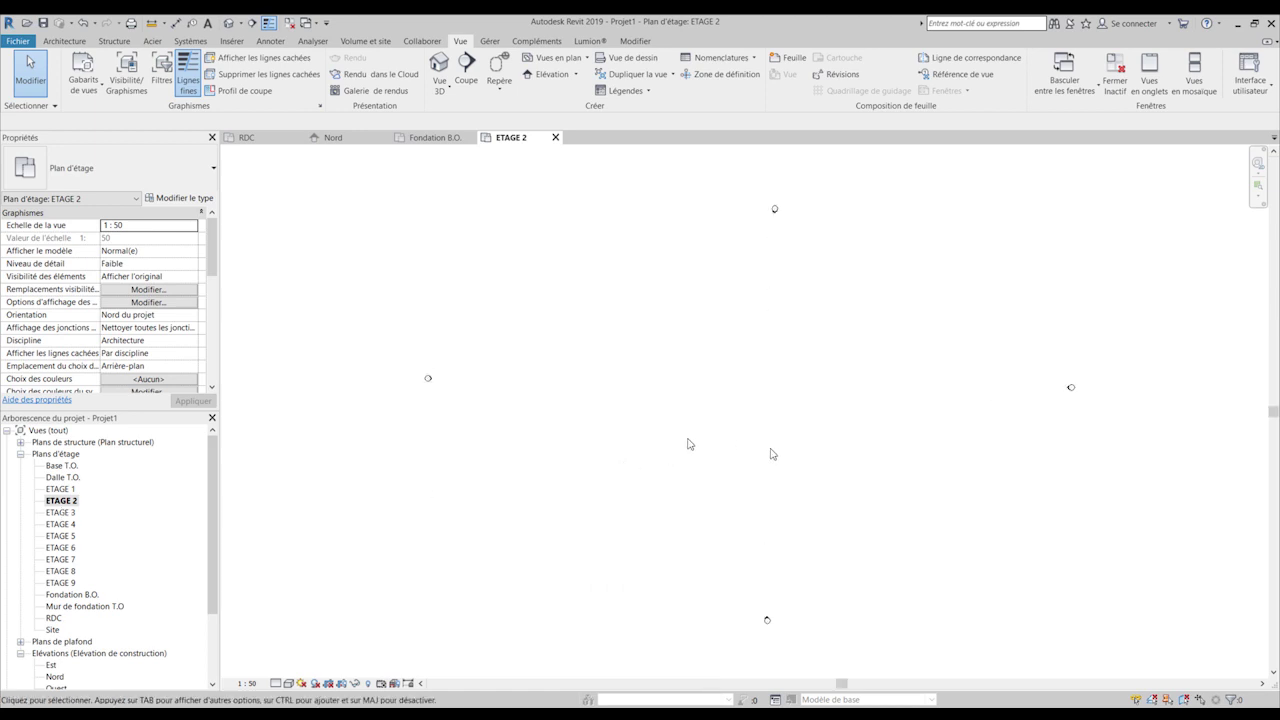
{"action": "double_click", "coordinate": [55, 548]}
{"action": "double_click", "coordinate": [61, 489]}
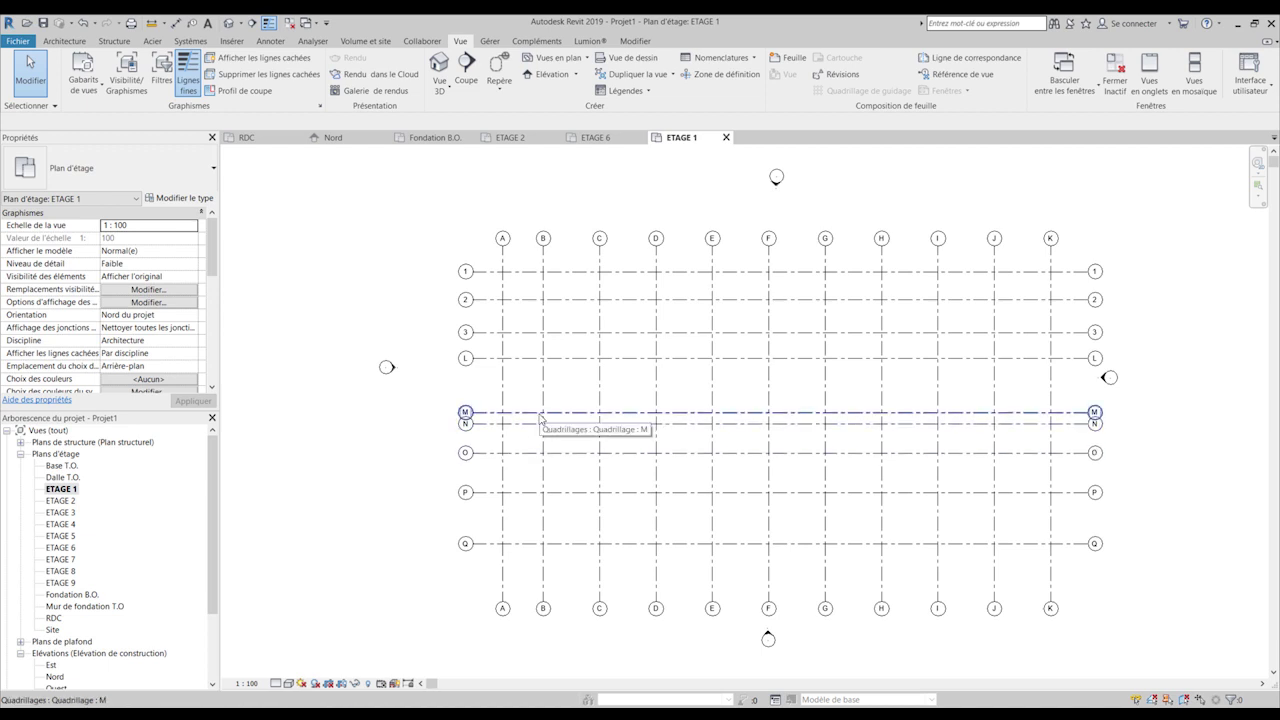
- In the Est elevation, extend the upper end of grid line Q and its aligned grids above level ETAGE 9
{"action": "scroll", "coordinate": [142, 528], "scroll_direction": "down", "scroll_amount": 2}
{"action": "left_click", "coordinate": [52, 606]}
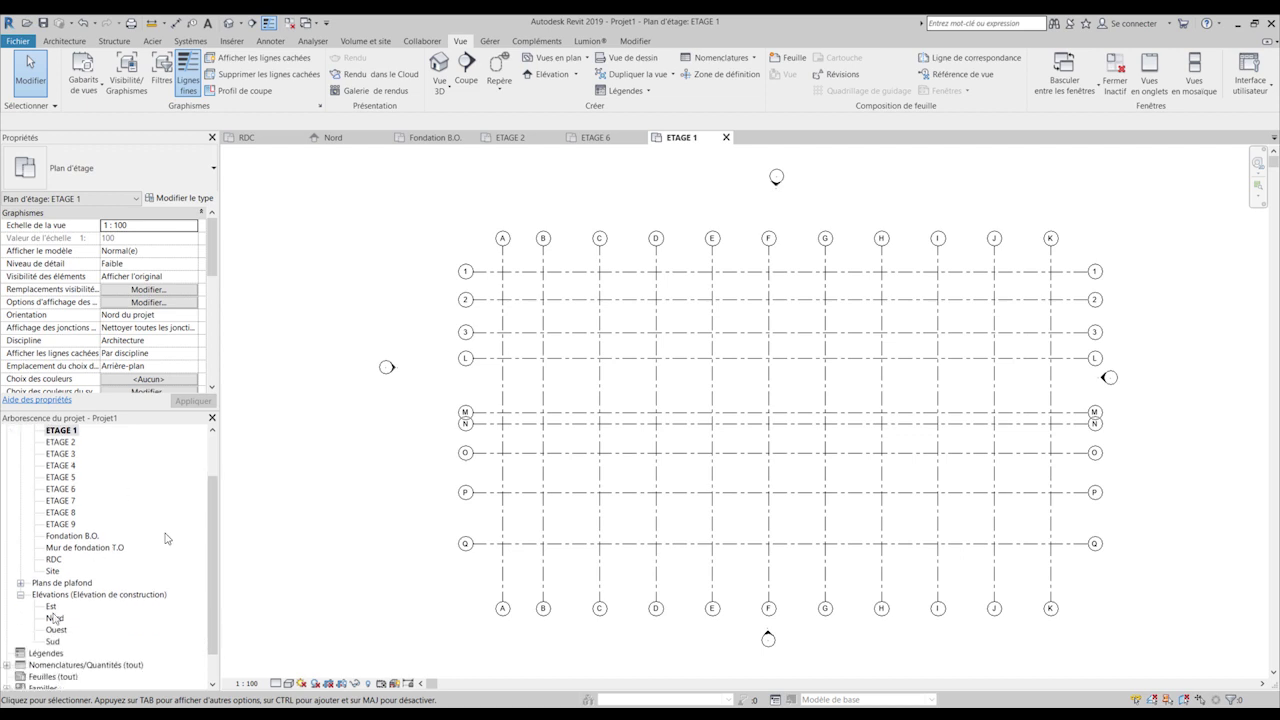
{"action": "double_click", "coordinate": [52, 607]}
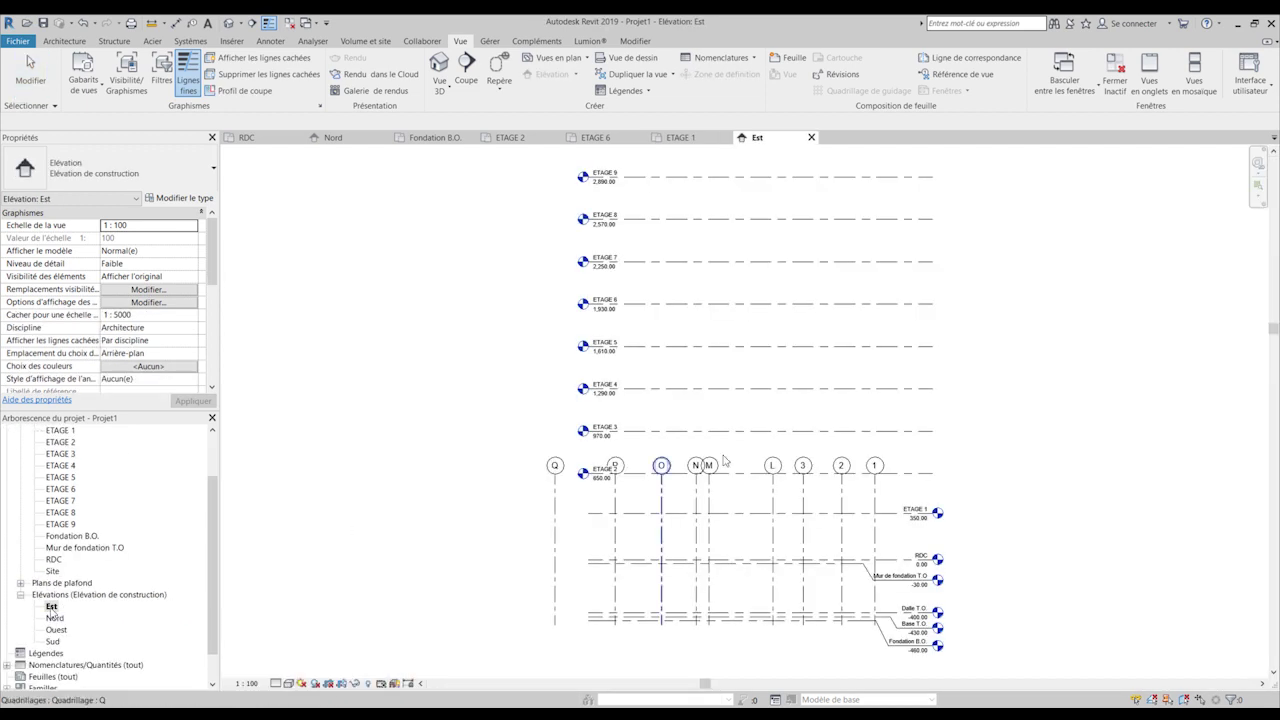
{"action": "scroll", "coordinate": [640, 480], "scroll_direction": "up", "scroll_amount": 2}
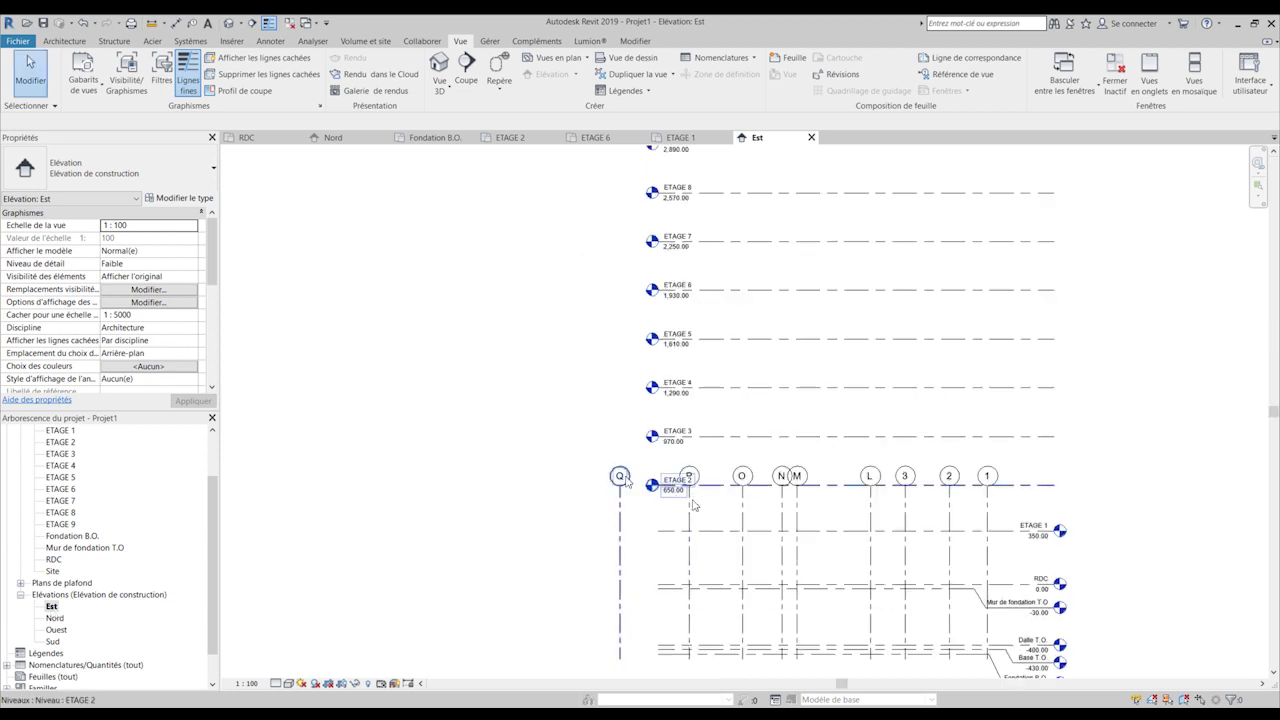
{"action": "left_click", "coordinate": [689, 507]}
{"action": "key", "text": "Escape"}
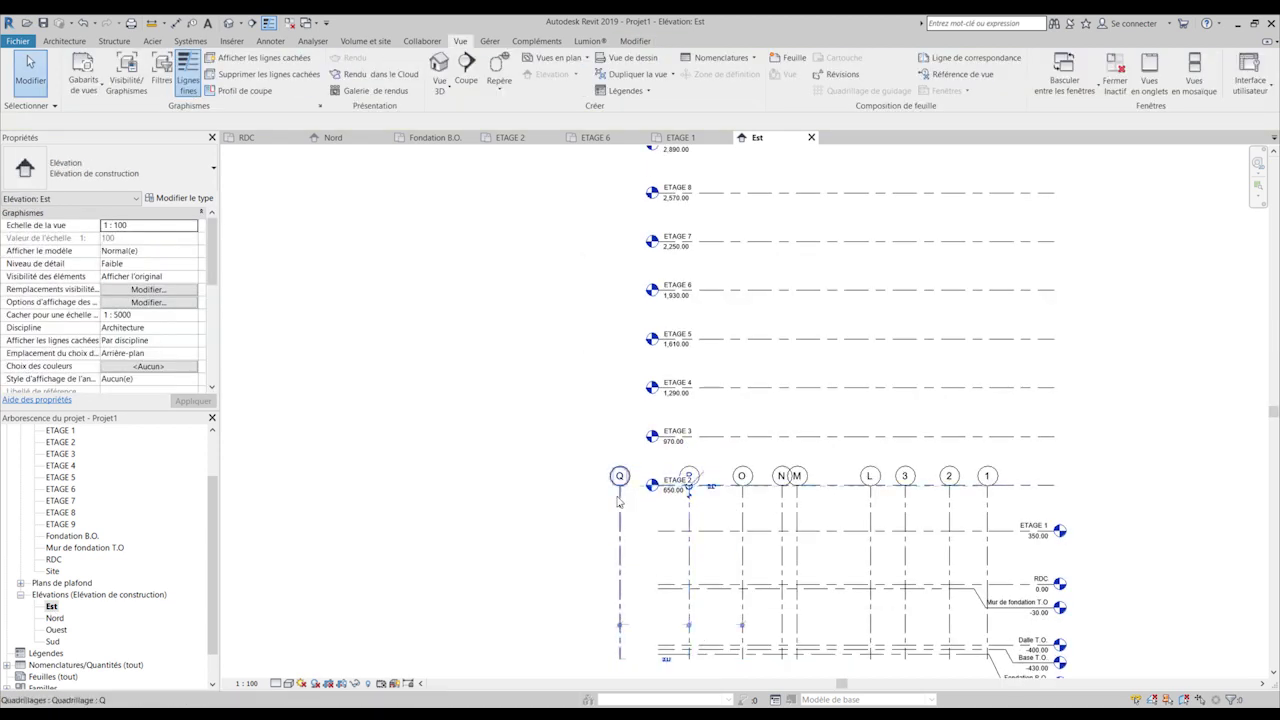
{"action": "left_click", "coordinate": [689, 505]}
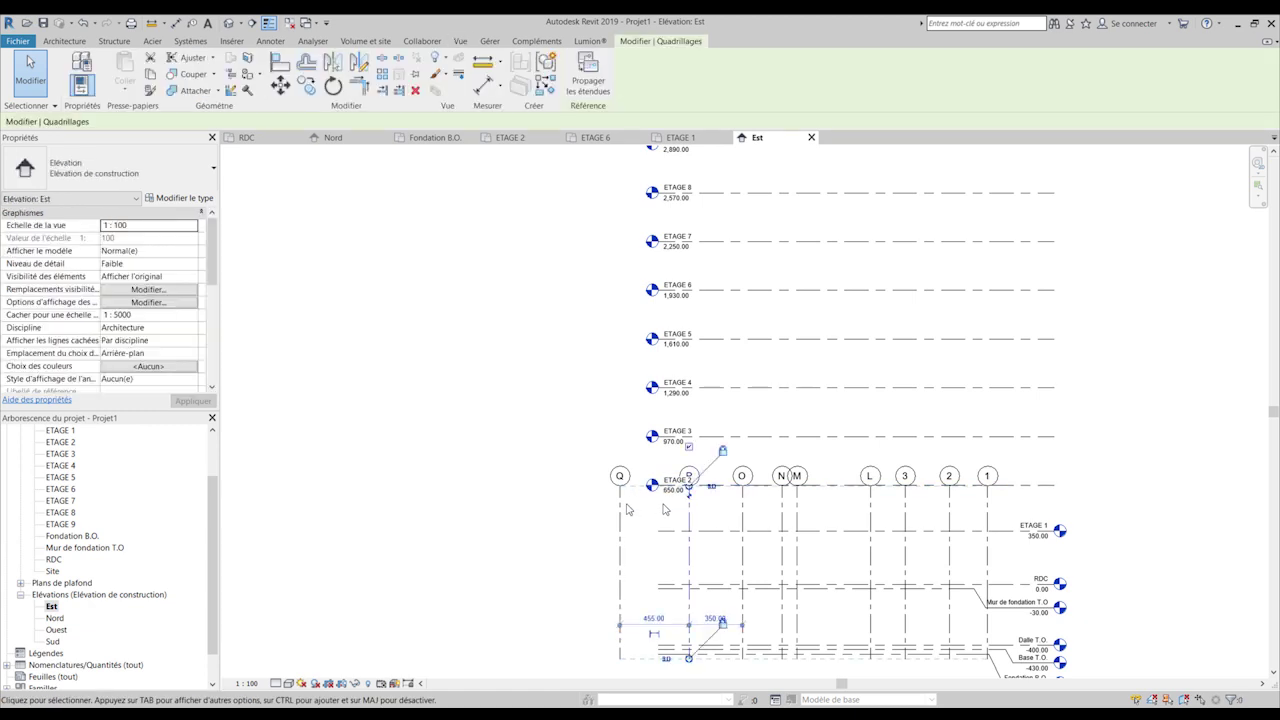
{"action": "scroll", "coordinate": [650, 600], "scroll_direction": "down", "scroll_amount": 1}
{"action": "left_click", "coordinate": [623, 510]}
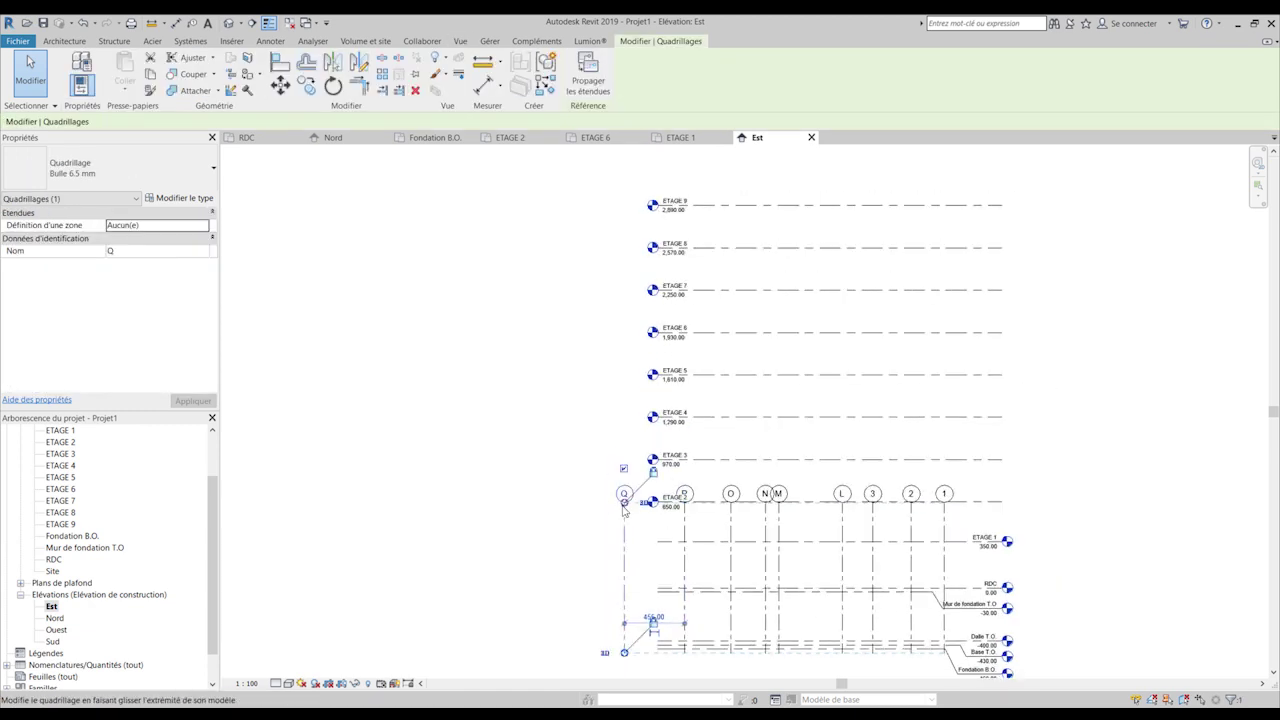
{"action": "left_click_drag", "start_coordinate": [623, 505], "coordinate": [601, 186]}
{"action": "left_click", "coordinate": [429, 375]}
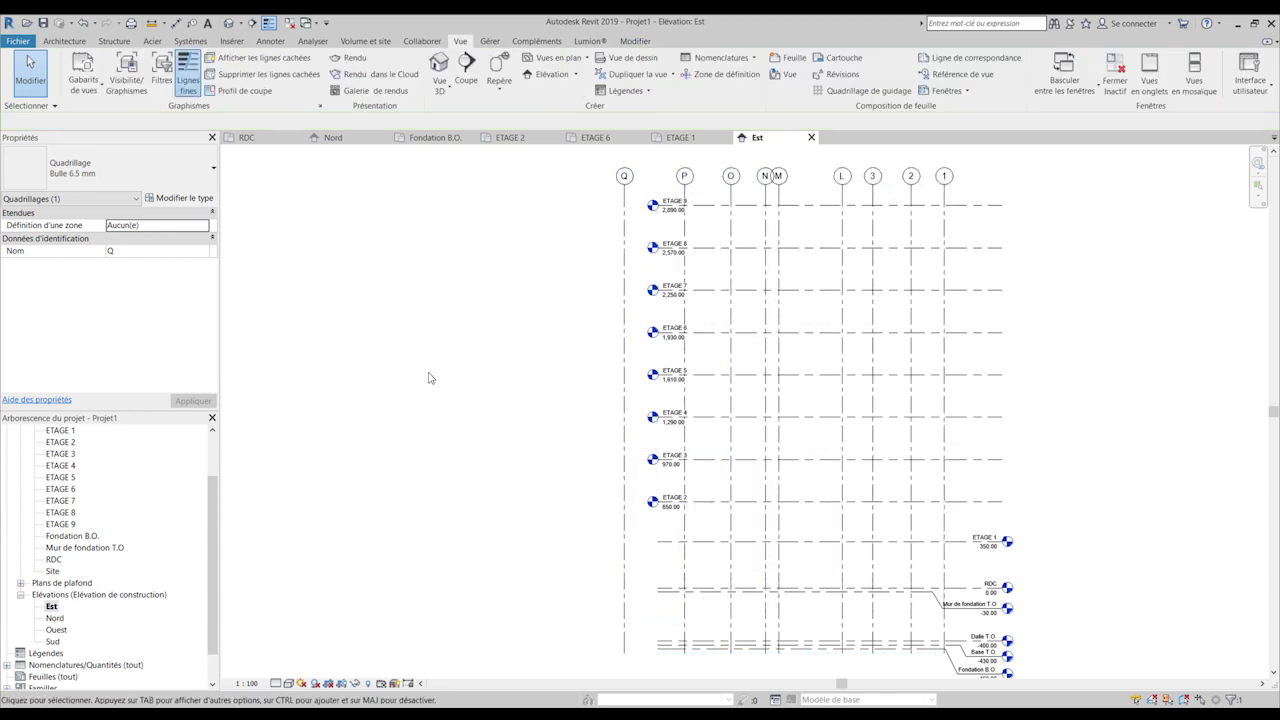
- In the Nord elevation, extend the upper end of grid line K and its aligned grids above level ETAGE 9
{"action": "double_click", "coordinate": [55, 619]}
{"action": "left_click", "coordinate": [547, 546]}
{"action": "scroll", "coordinate": [545, 547], "scroll_direction": "up", "scroll_amount": 3}
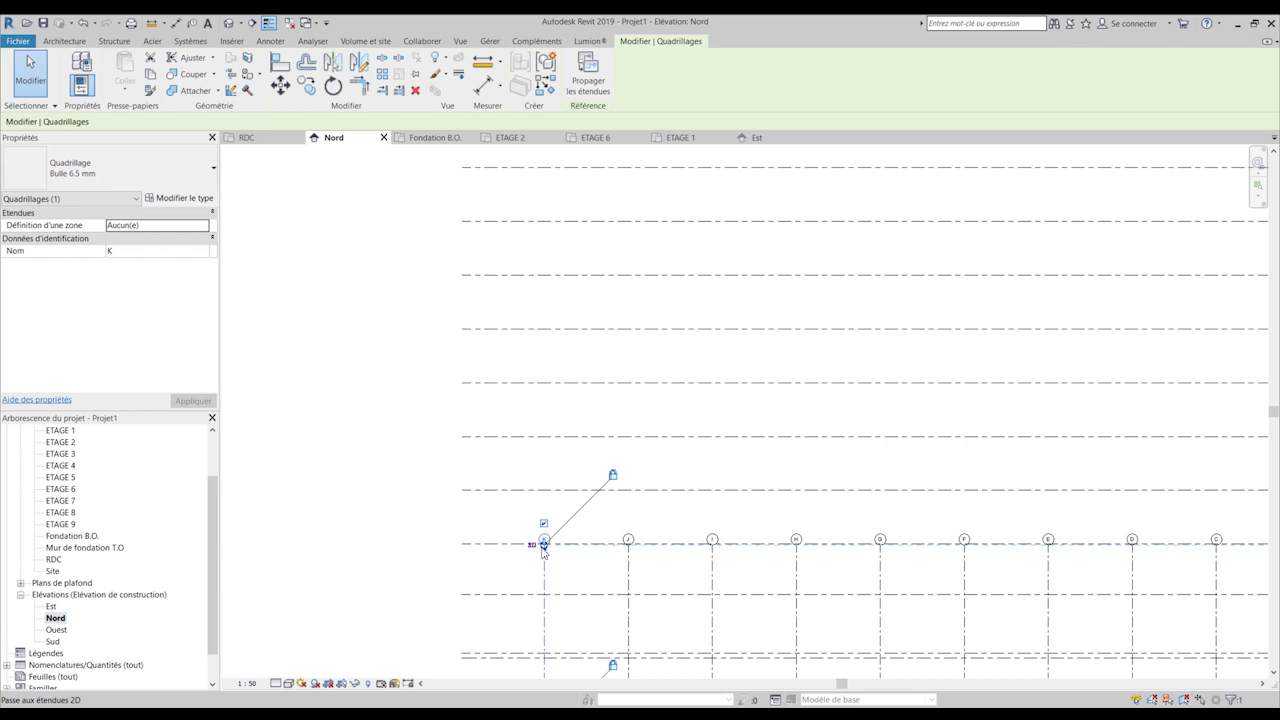
{"action": "left_click_drag", "start_coordinate": [543, 546], "coordinate": [544, 221]}
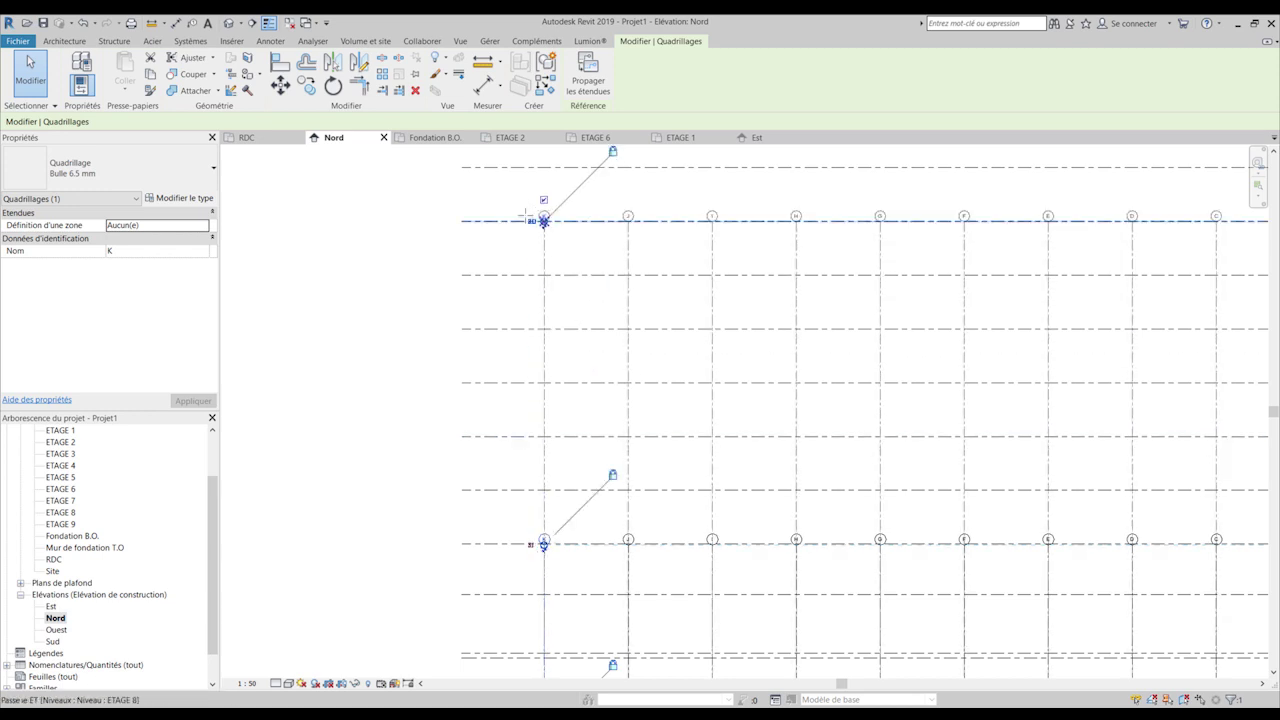
{"action": "scroll", "coordinate": [519, 259], "scroll_direction": "down", "scroll_amount": 2}
{"action": "middle_click_drag", "start_coordinate": [519, 259], "coordinate": [521, 379]}
{"action": "scroll", "coordinate": [535, 343], "scroll_direction": "up", "scroll_amount": 2}
{"action": "left_click_drag", "start_coordinate": [535, 343], "coordinate": [534, 245]}
{"action": "left_click", "coordinate": [388, 294]}
{"action": "scroll", "coordinate": [404, 298], "scroll_direction": "down", "scroll_amount": 2}
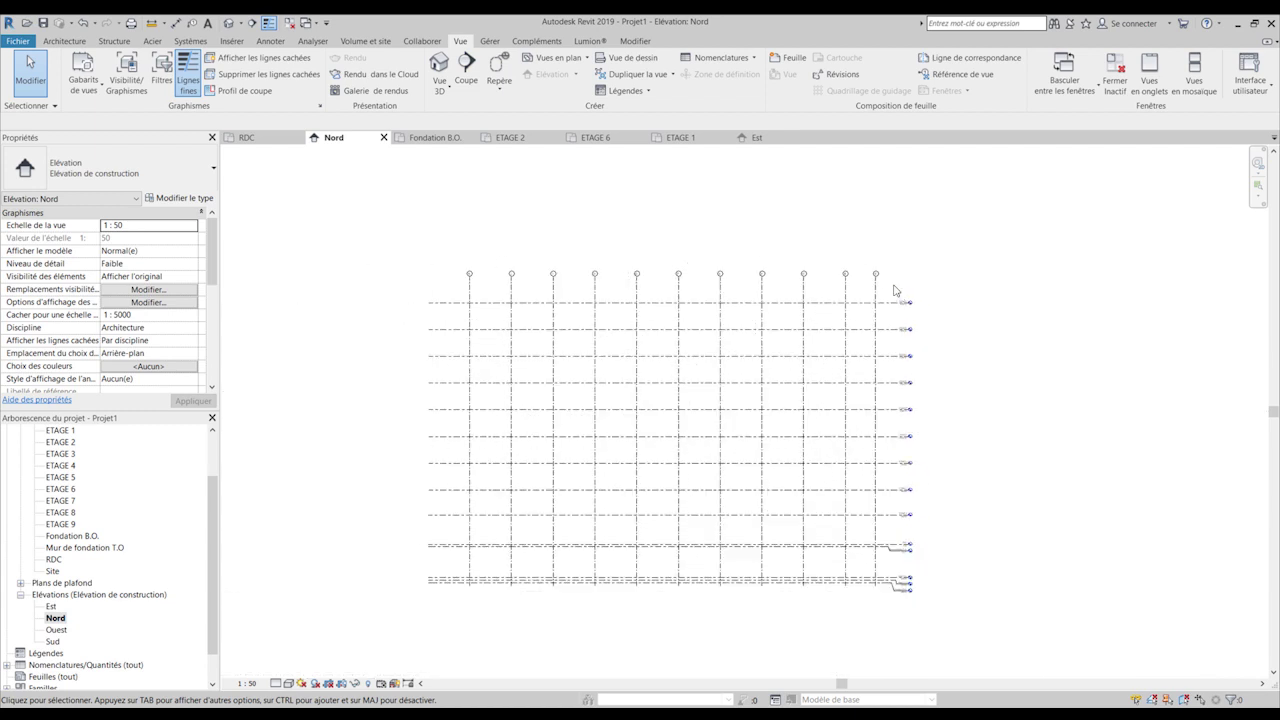
{"action": "scroll", "coordinate": [910, 312], "scroll_direction": "down", "scroll_amount": 1}
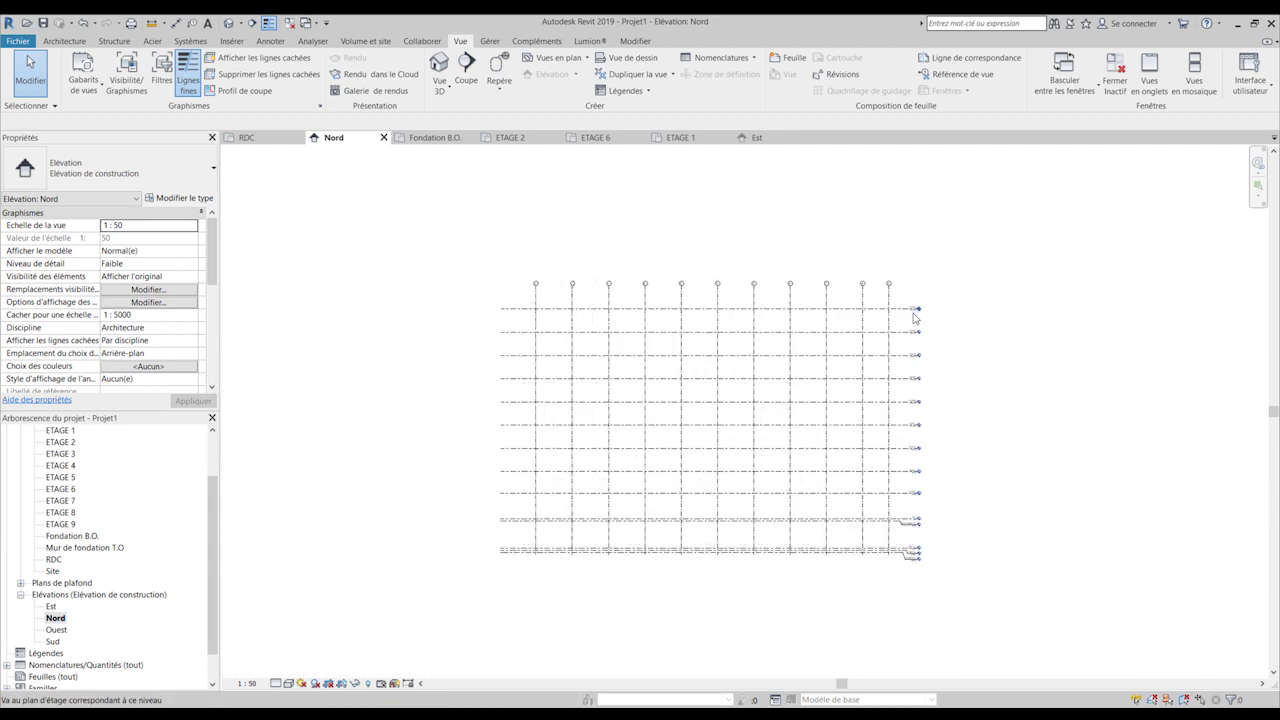
- Open the ETAGE 6 floor plan, select all the grid lines and pin them in place
{"action": "double_click", "coordinate": [62, 491]}
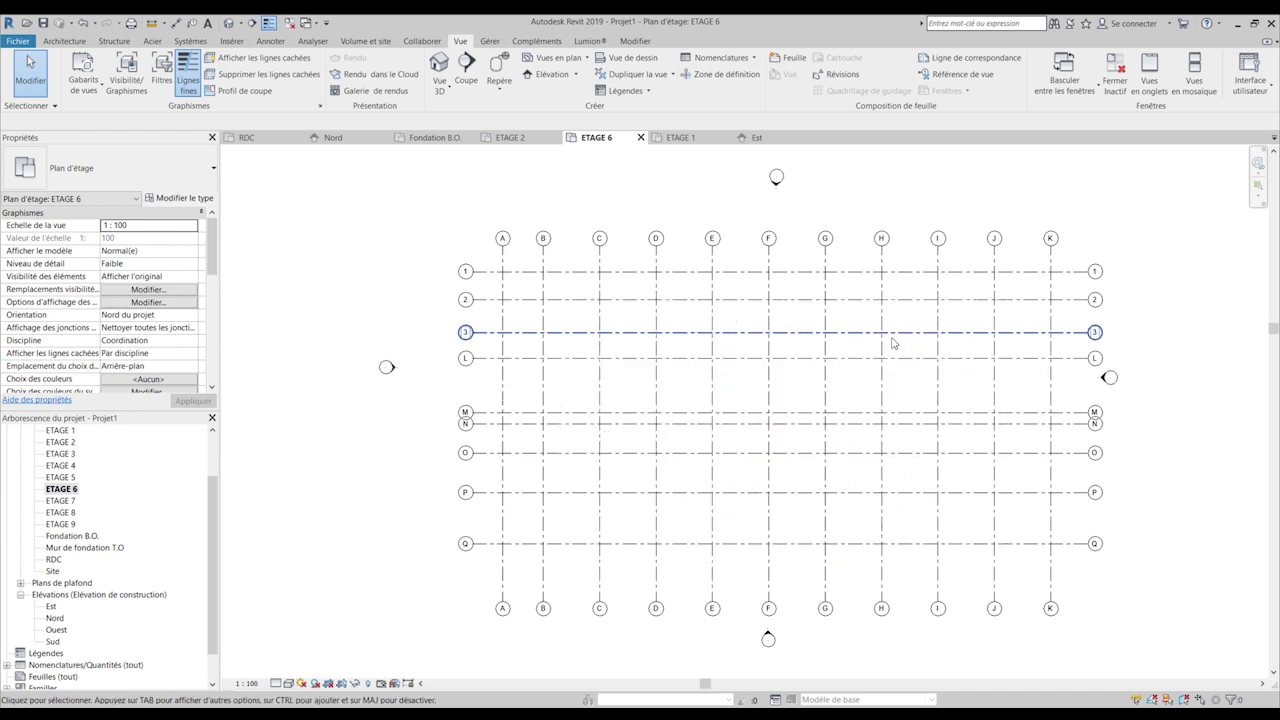
{"action": "scroll", "coordinate": [778, 515], "scroll_direction": "down", "scroll_amount": 2}
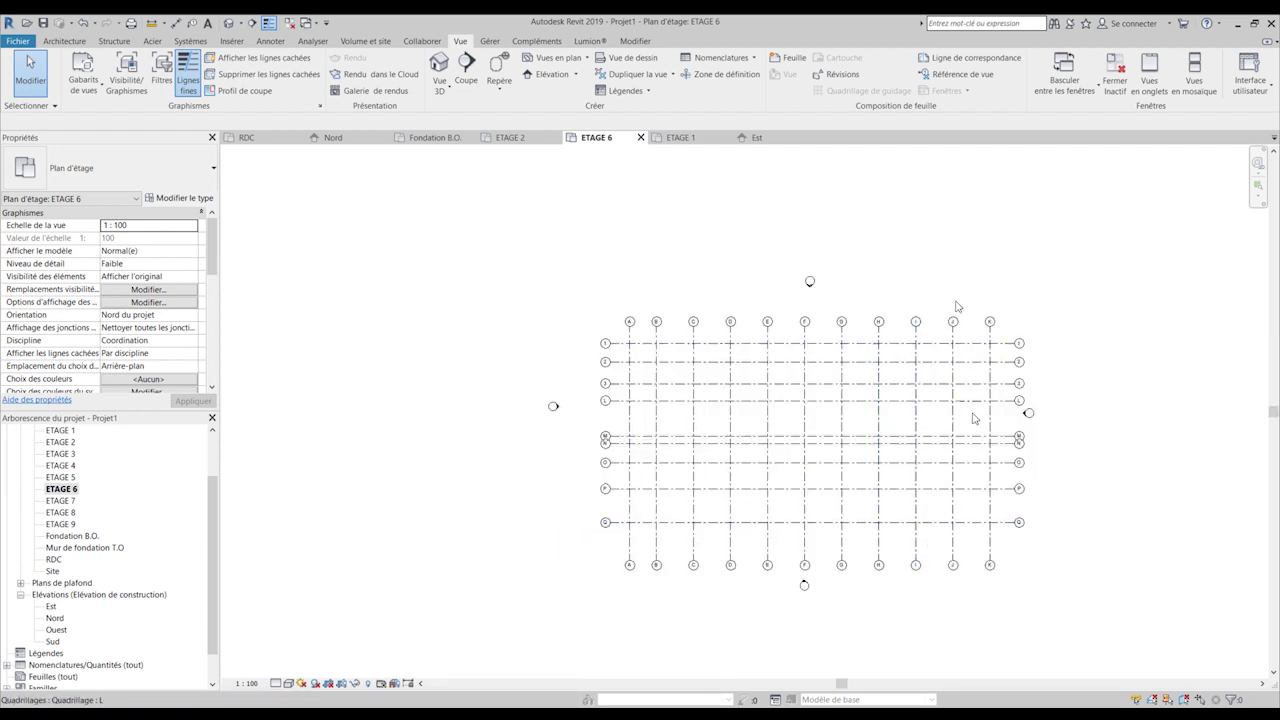
{"action": "scroll", "coordinate": [983, 515], "scroll_direction": "up", "scroll_amount": 2}
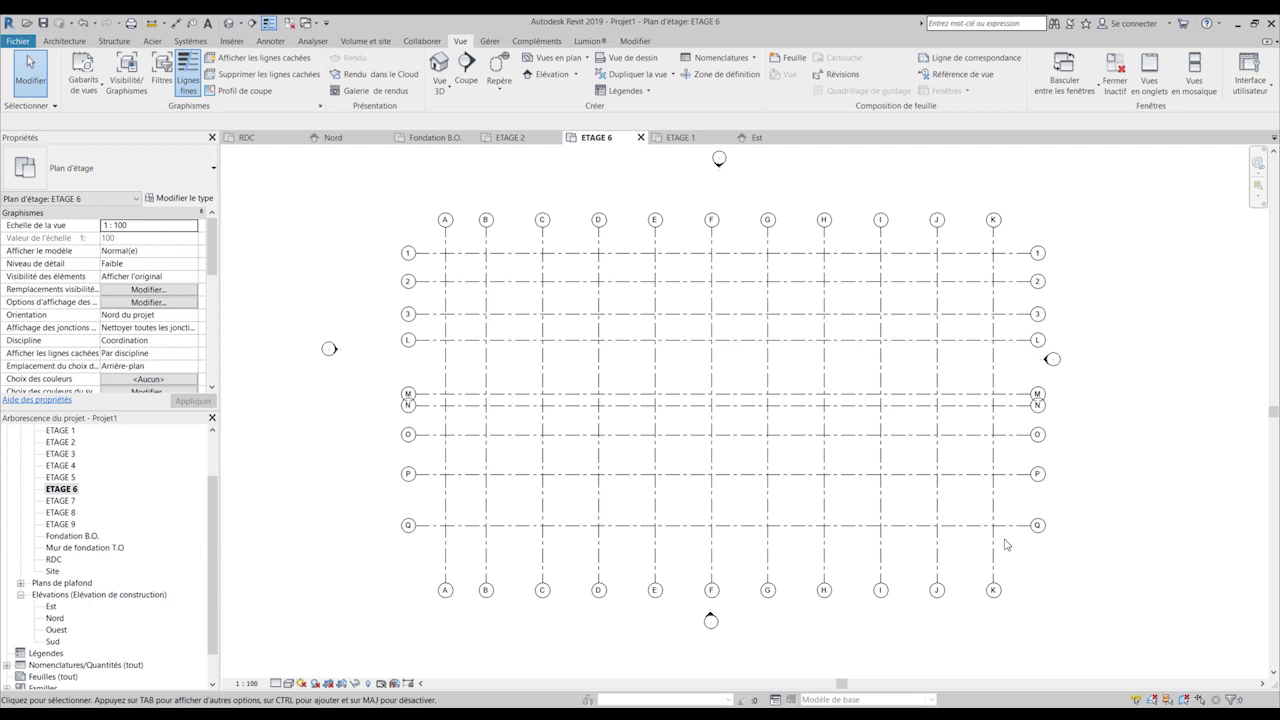
{"action": "left_click_drag", "start_coordinate": [1006, 544], "coordinate": [420, 233]}
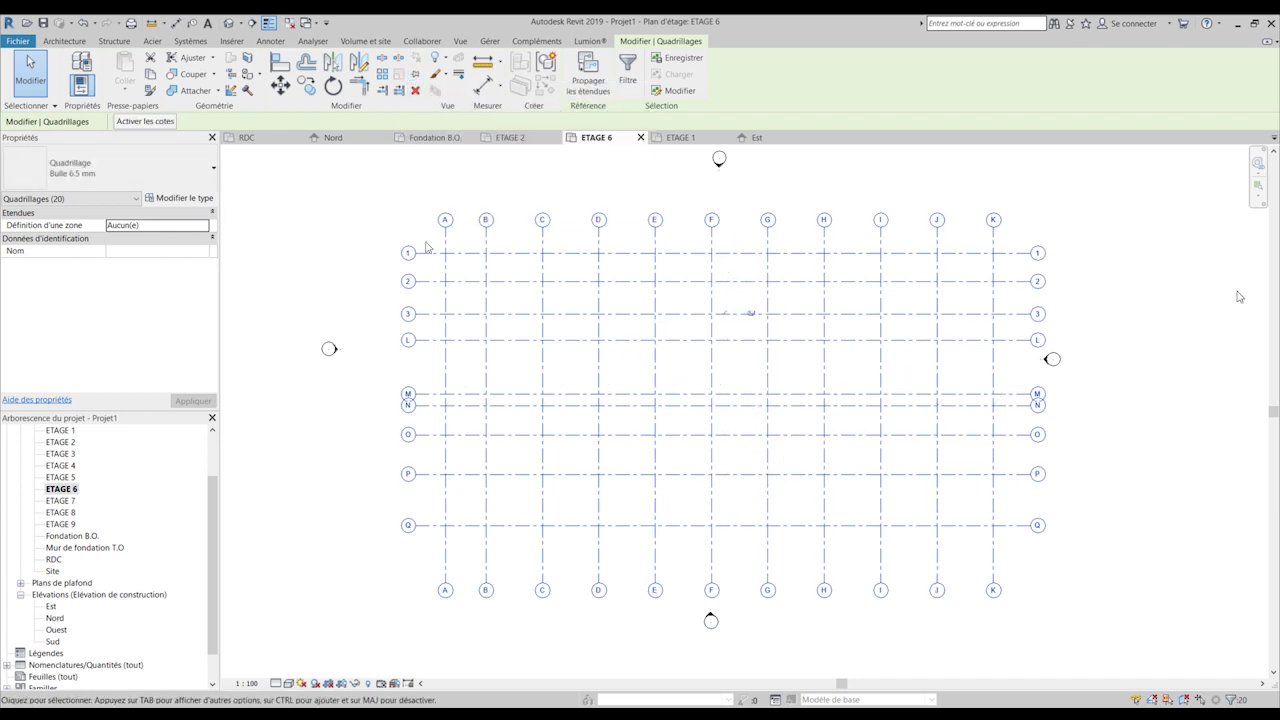
{"action": "key", "text": "p"}
{"action": "key", "text": "n"}
{"action": "scroll", "coordinate": [872, 318], "scroll_direction": "down", "scroll_amount": 3}
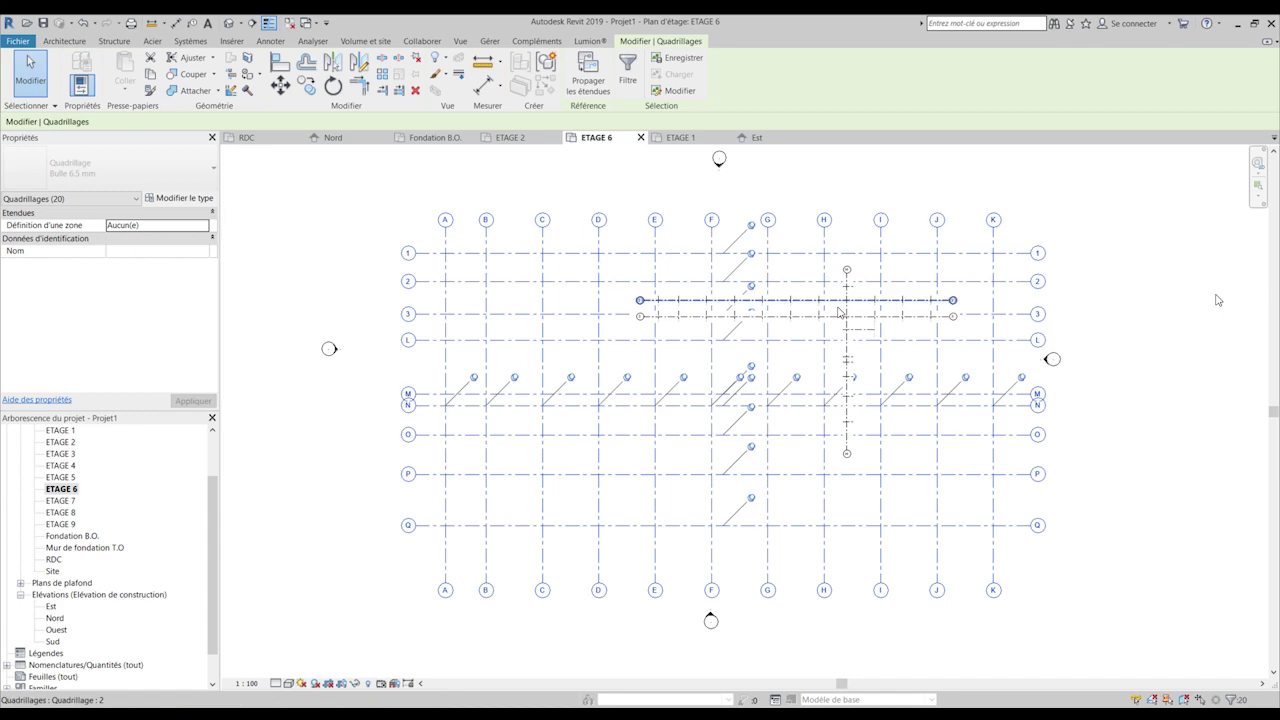
- Select pinned grid line H in the ETAGE 6 plan and unpin it
{"action": "left_click", "coordinate": [849, 299]}
{"action": "key", "text": "Escape"}
{"action": "scroll", "coordinate": [852, 300], "scroll_direction": "up", "scroll_amount": 3}
{"action": "scroll", "coordinate": [852, 300], "scroll_direction": "down", "scroll_amount": 3}
{"action": "middle_click_drag", "start_coordinate": [1024, 326], "coordinate": [1030, 327]}
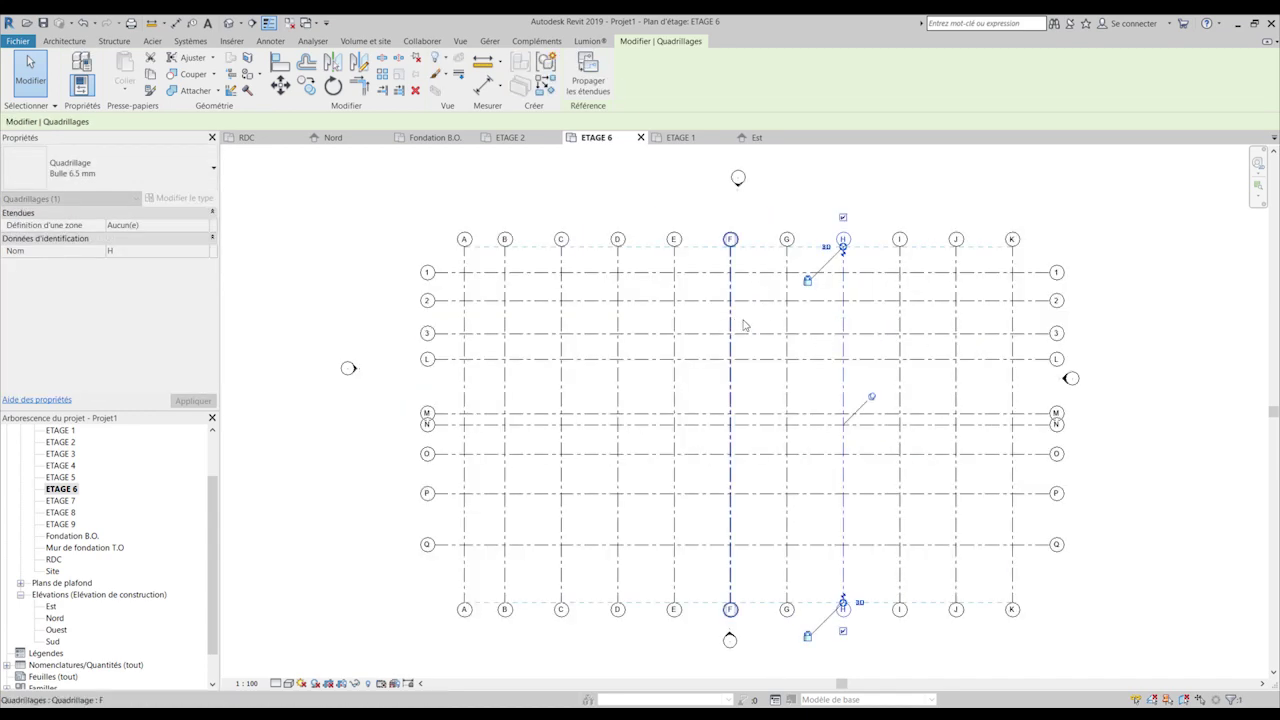
{"action": "left_click", "coordinate": [826, 325]}
{"action": "left_click", "coordinate": [844, 324]}
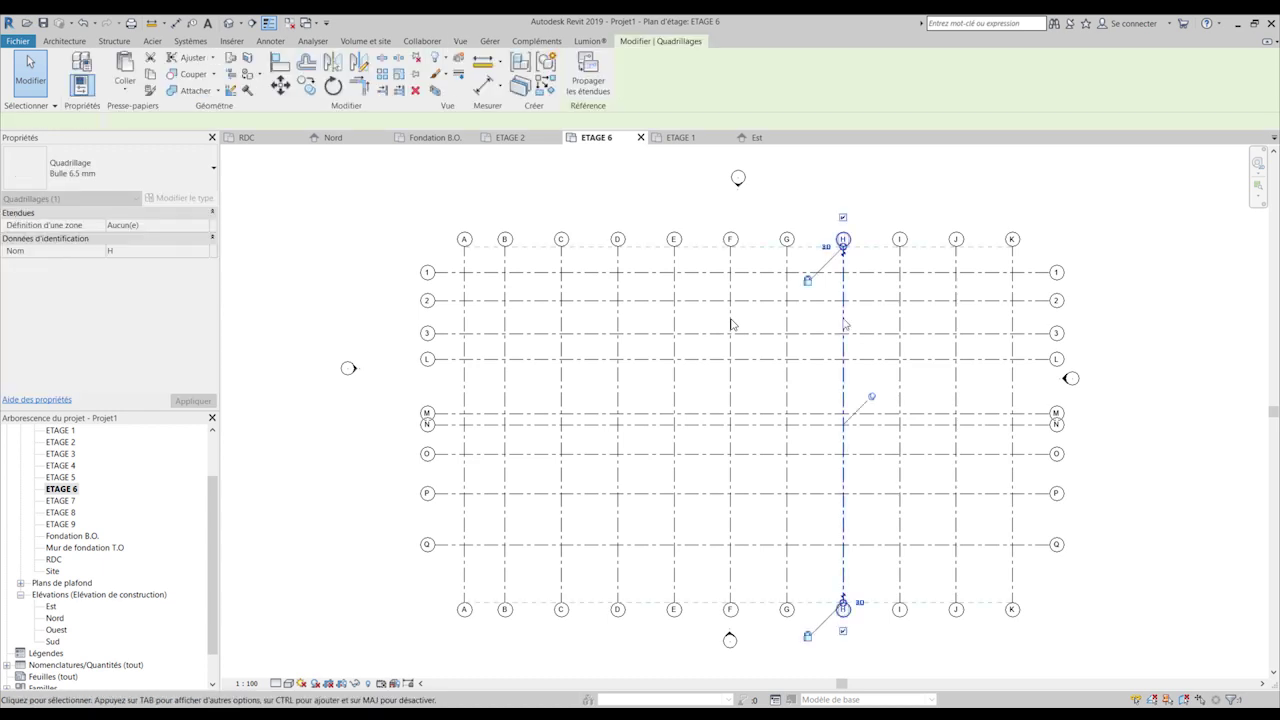
{"action": "left_click", "coordinate": [876, 398]}
{"action": "left_click", "coordinate": [876, 398]}
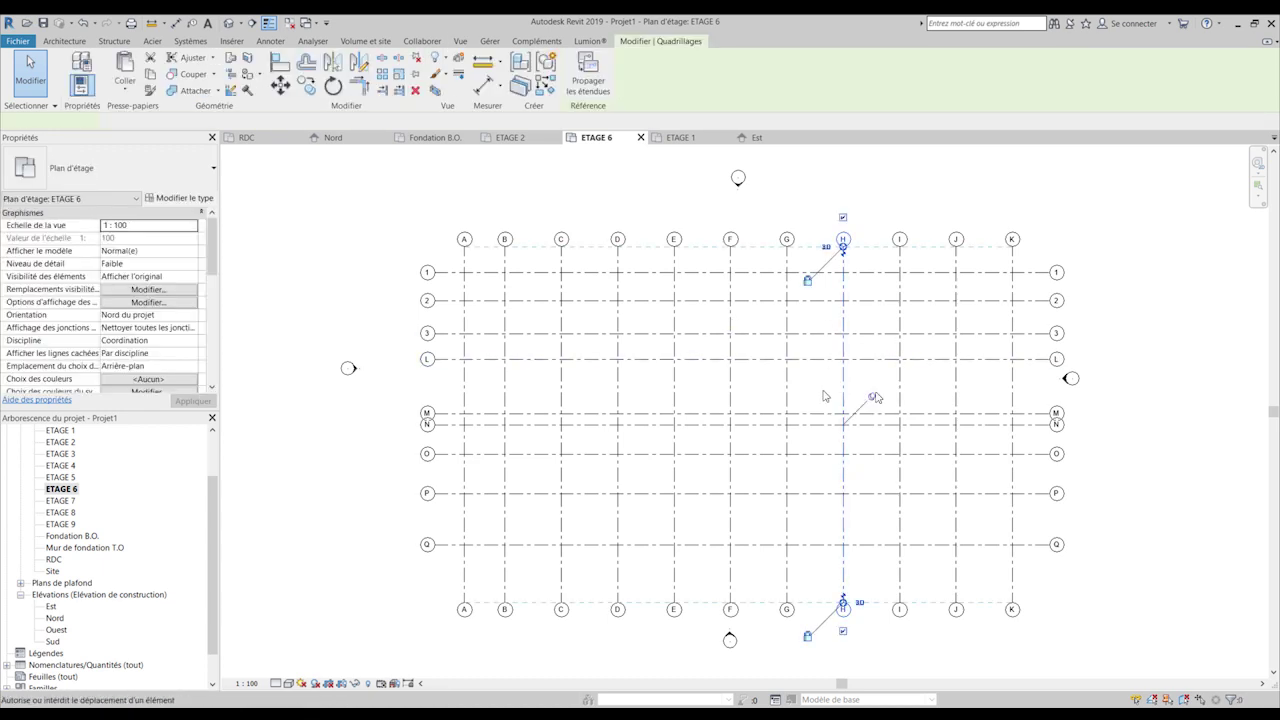
{"action": "left_click", "coordinate": [846, 398]}
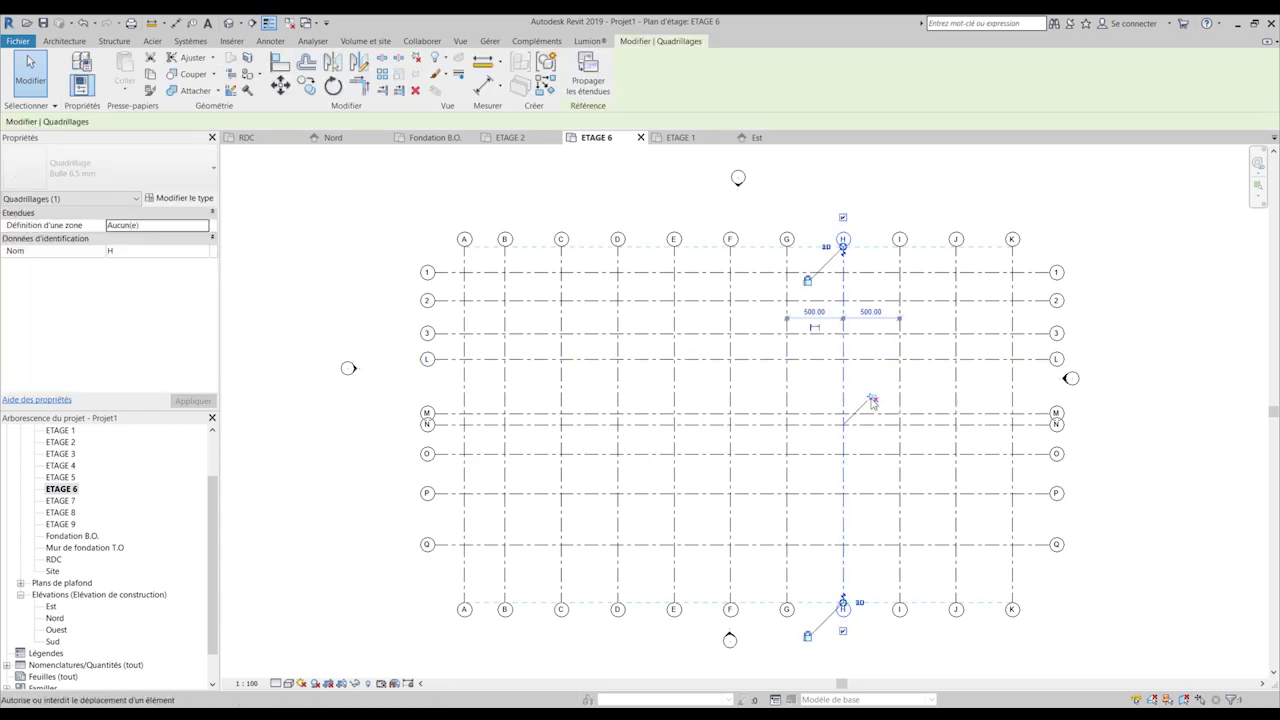
- Move grid line H closer to grid line G, pin it again and clear the selection
{"action": "left_click", "coordinate": [857, 374]}
{"action": "left_click", "coordinate": [845, 383]}
{"action": "left_click_drag", "start_coordinate": [844, 383], "coordinate": [823, 386]}
{"action": "key", "text": "Escape"}
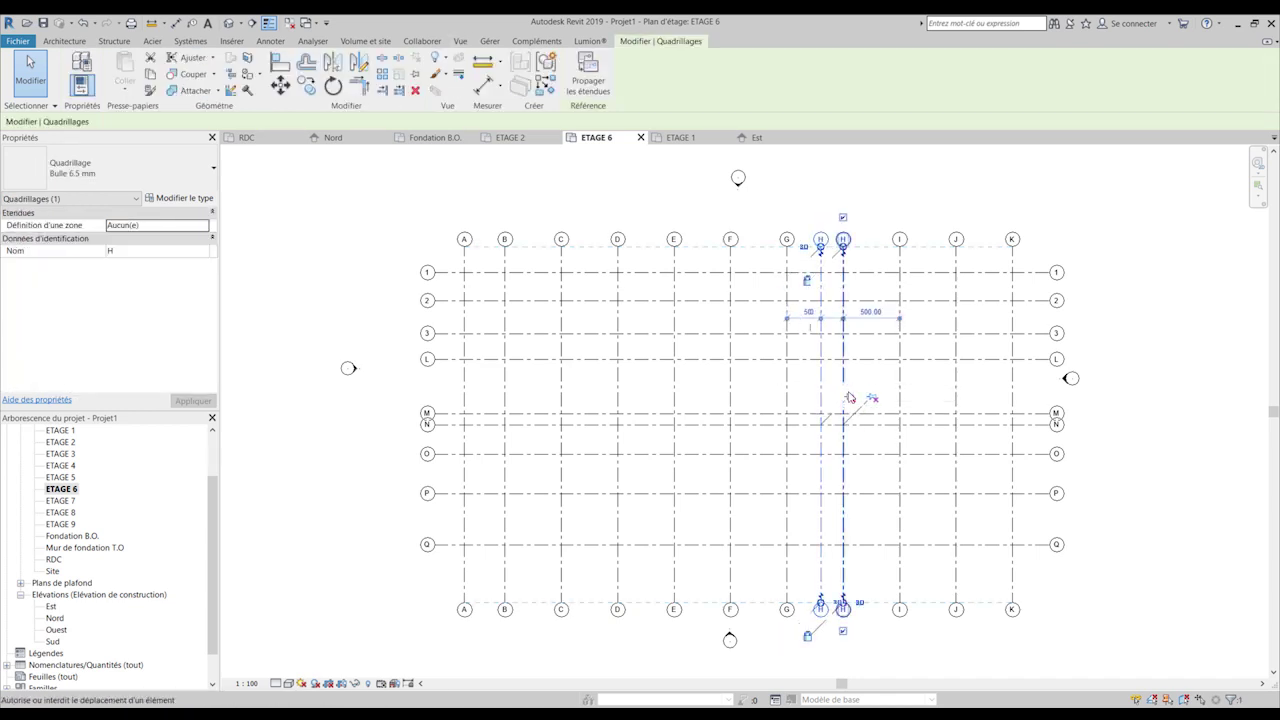
{"action": "left_click_drag", "start_coordinate": [849, 399], "coordinate": [826, 399]}
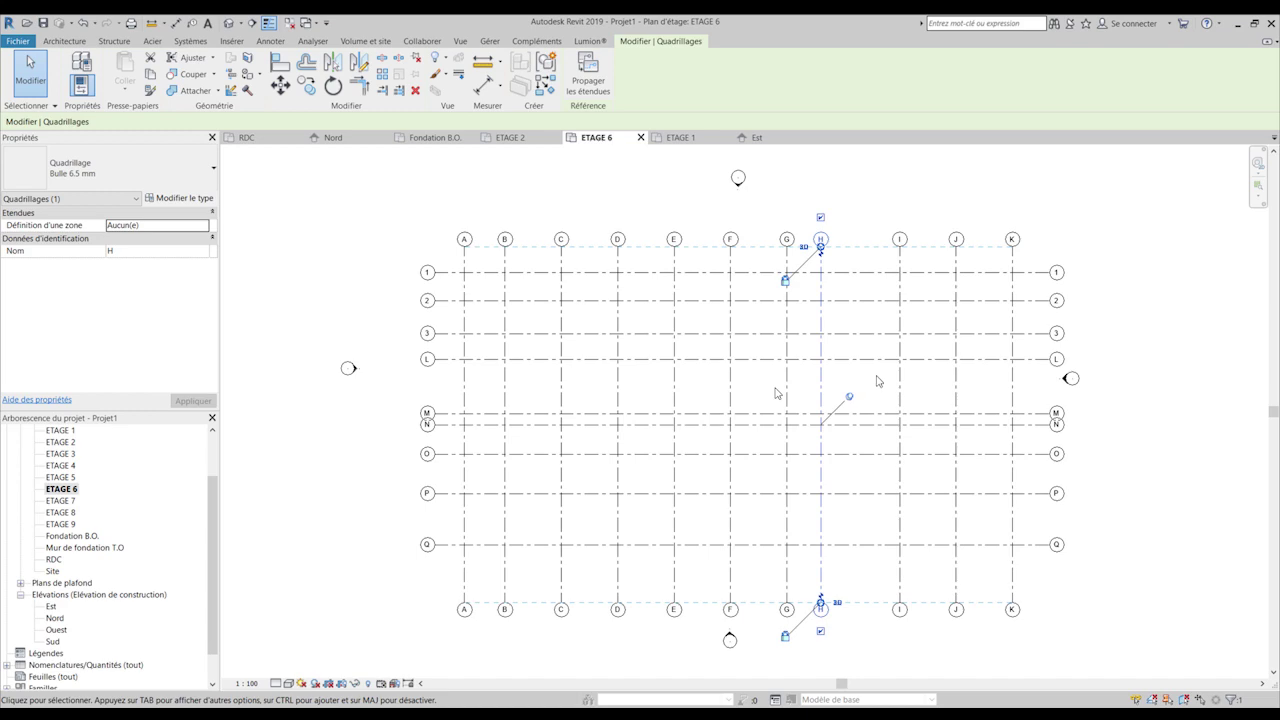
{"action": "left_click", "coordinate": [937, 203]}
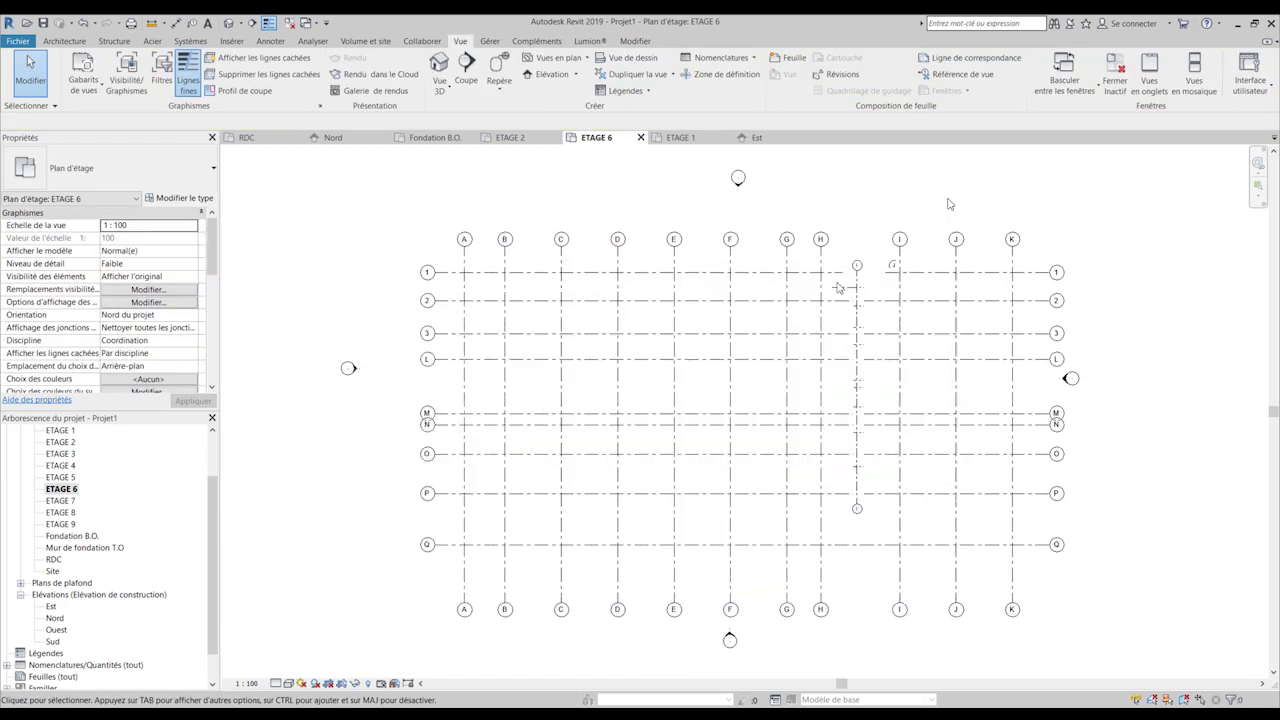
{"action": "scroll", "coordinate": [694, 372], "scroll_direction": "down", "scroll_amount": 1}
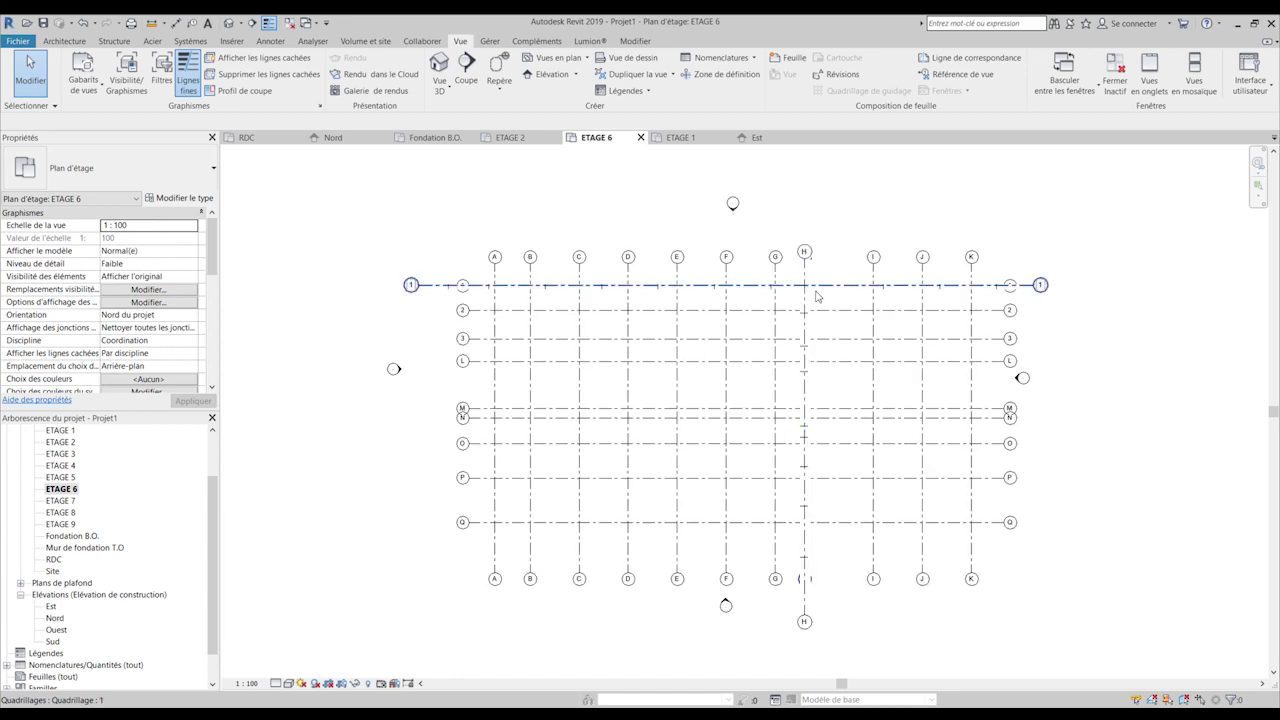
{"action": "scroll", "coordinate": [814, 290], "scroll_direction": "down", "scroll_amount": 2}
{"action": "scroll", "coordinate": [801, 289], "scroll_direction": "up", "scroll_amount": 3}
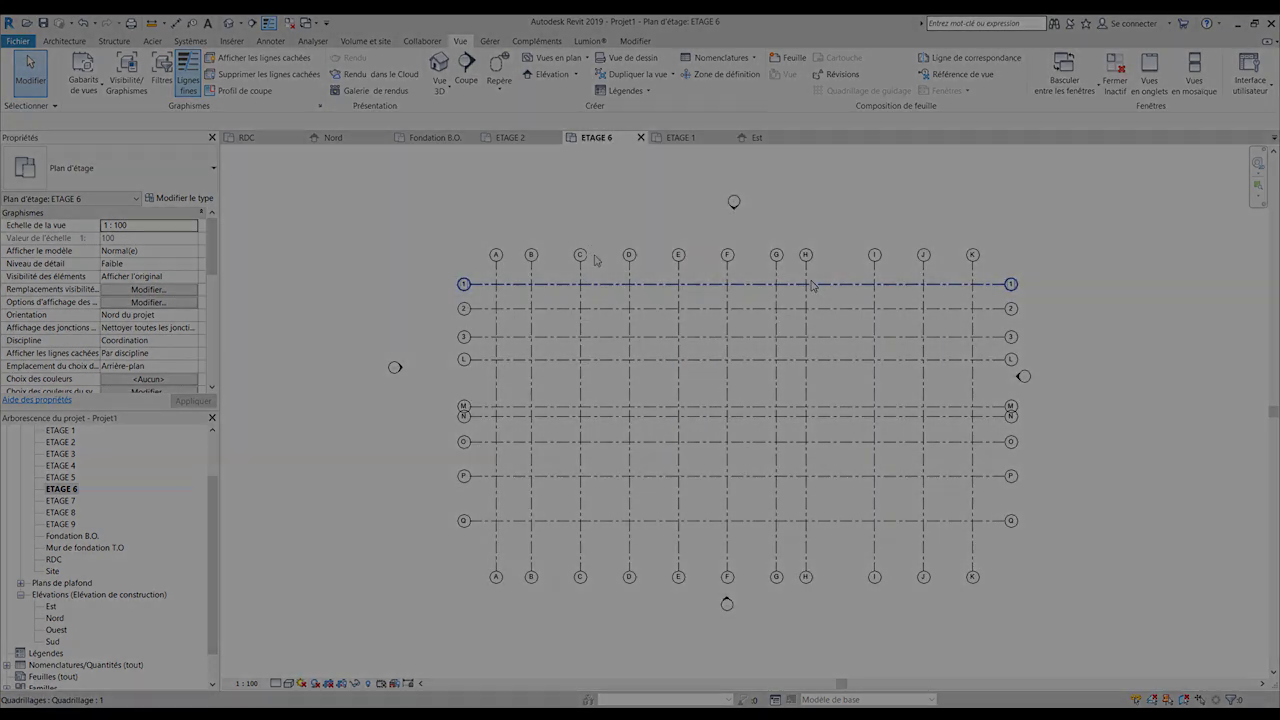